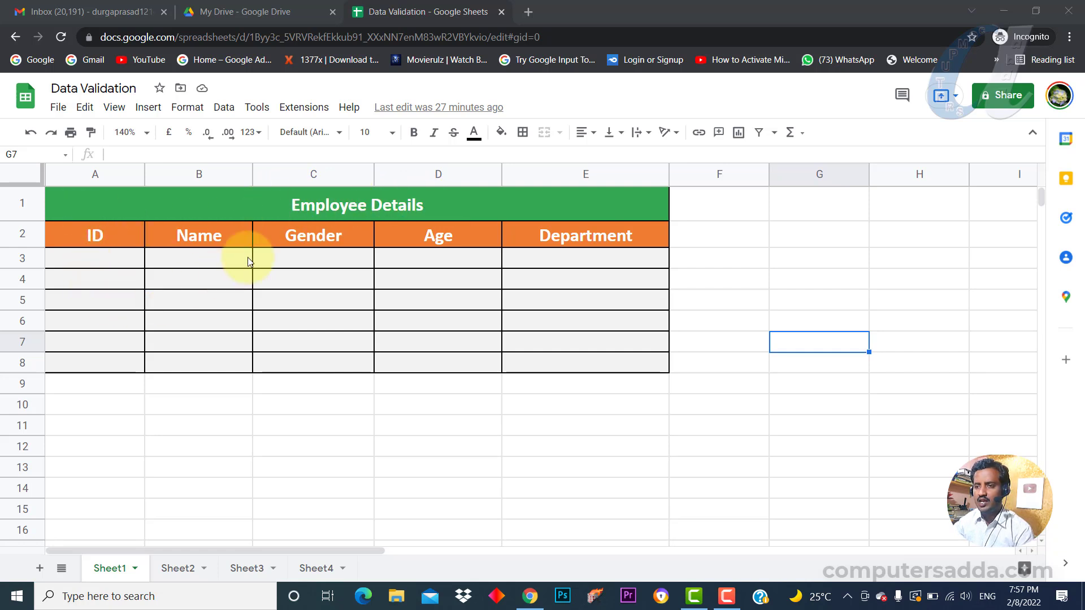
Select the Age cells D3:D8, after briefly opening and closing the Data menu.
left_click_drag(323, 254, 341, 331)
left_click_drag(439, 253, 438, 361)
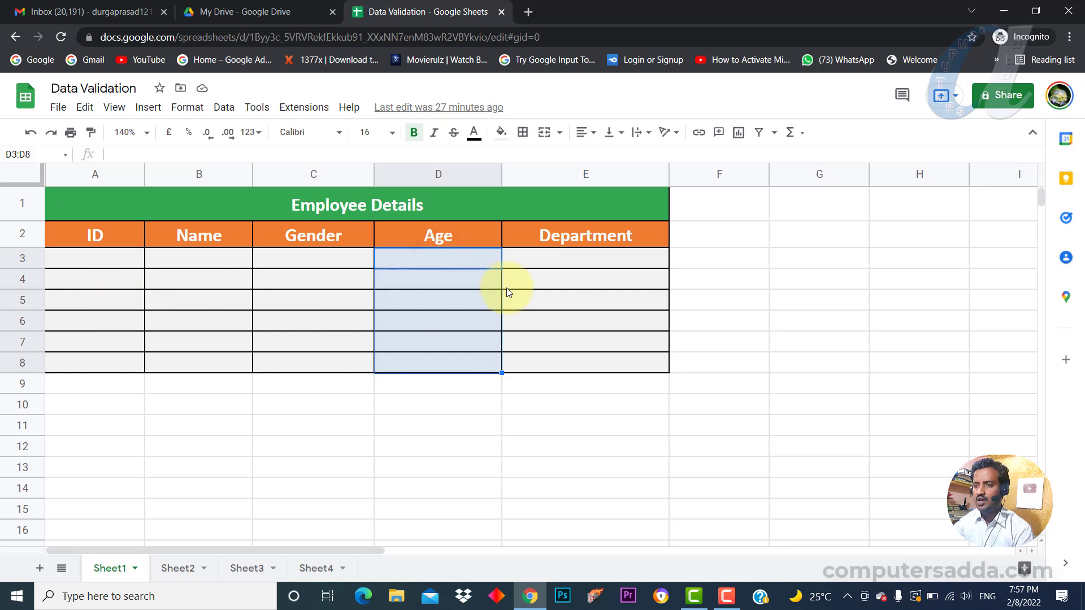
left_click_drag(419, 257, 426, 361)
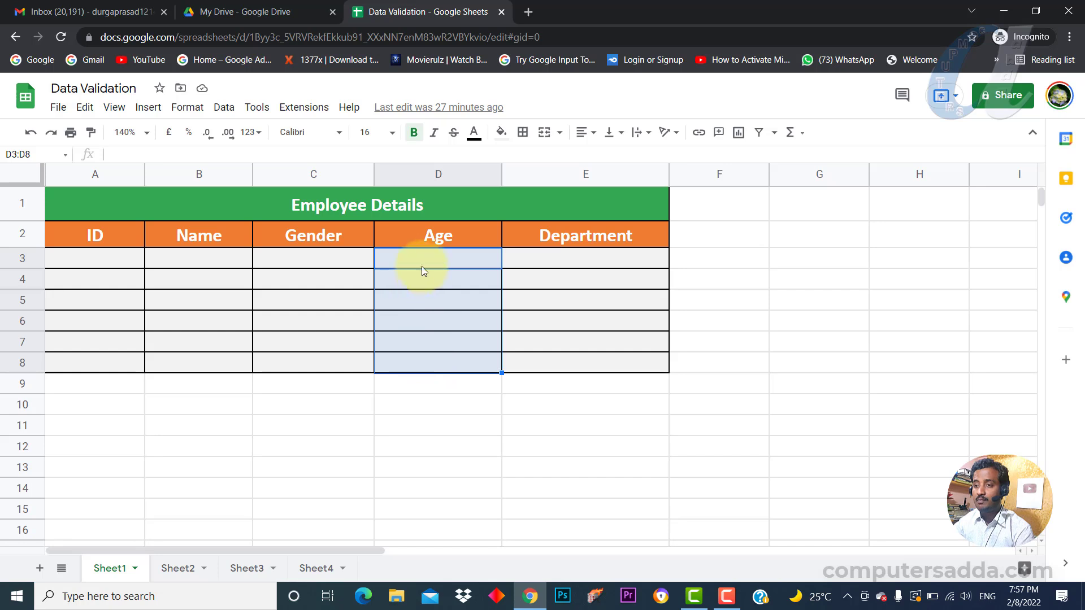
left_click_drag(422, 256, 423, 377)
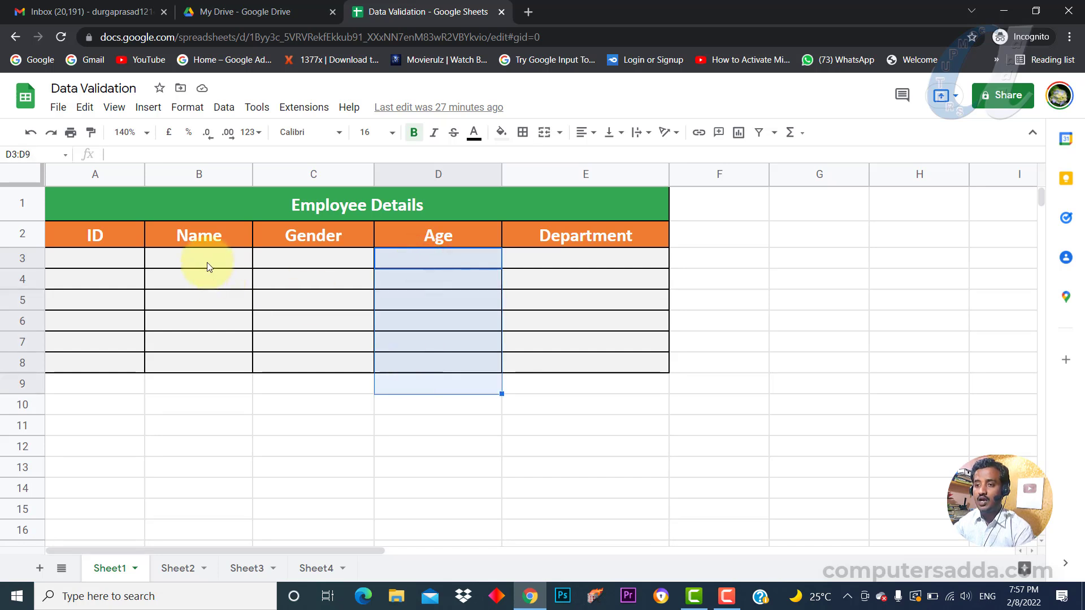
left_click_drag(197, 257, 198, 365)
left_click_drag(85, 264, 79, 367)
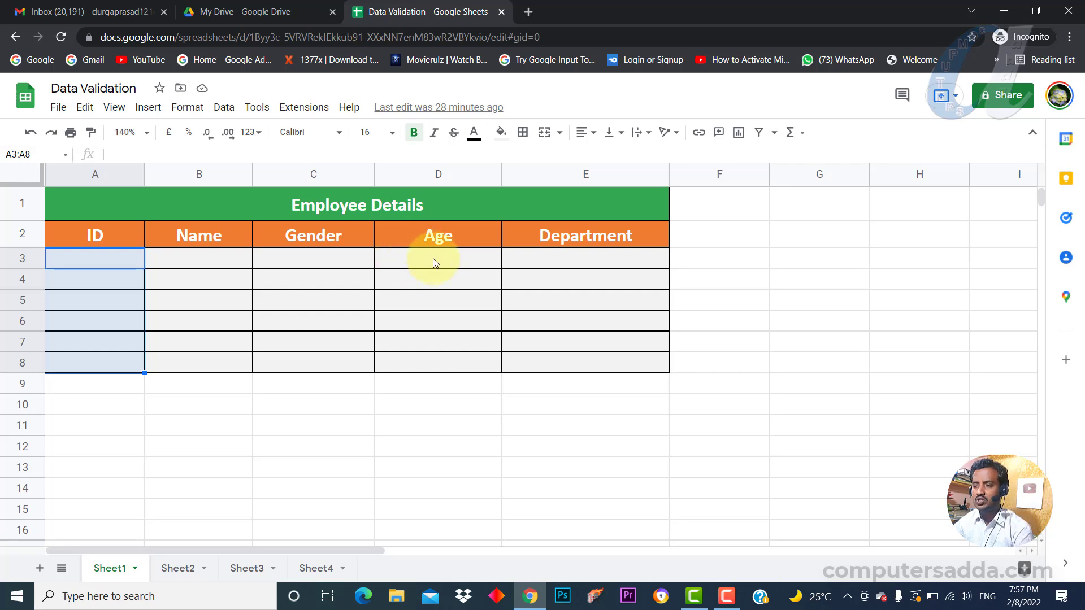
left_click(224, 109)
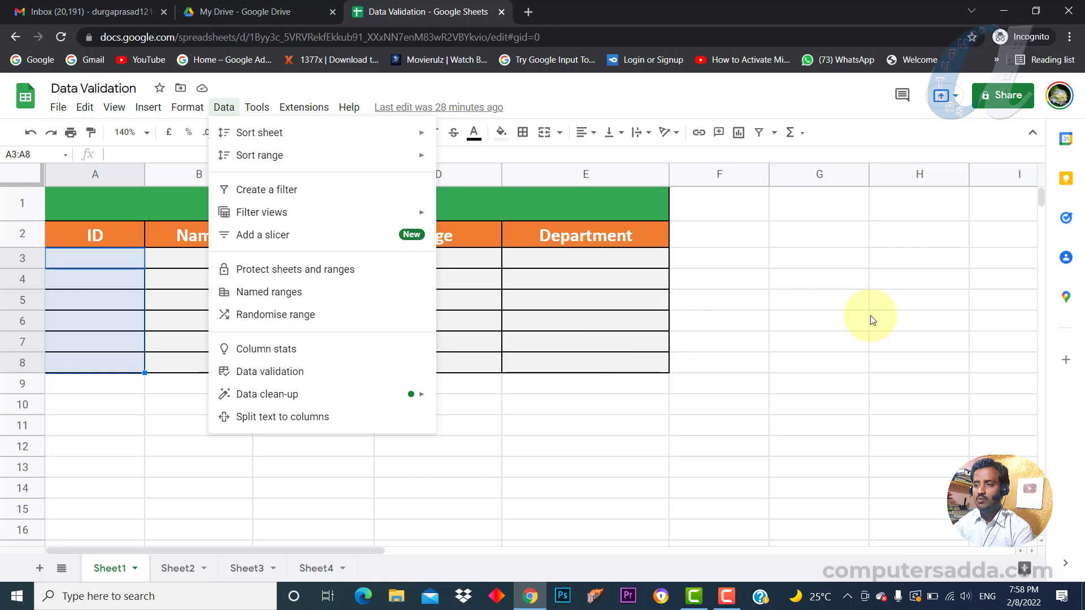
left_click(949, 303)
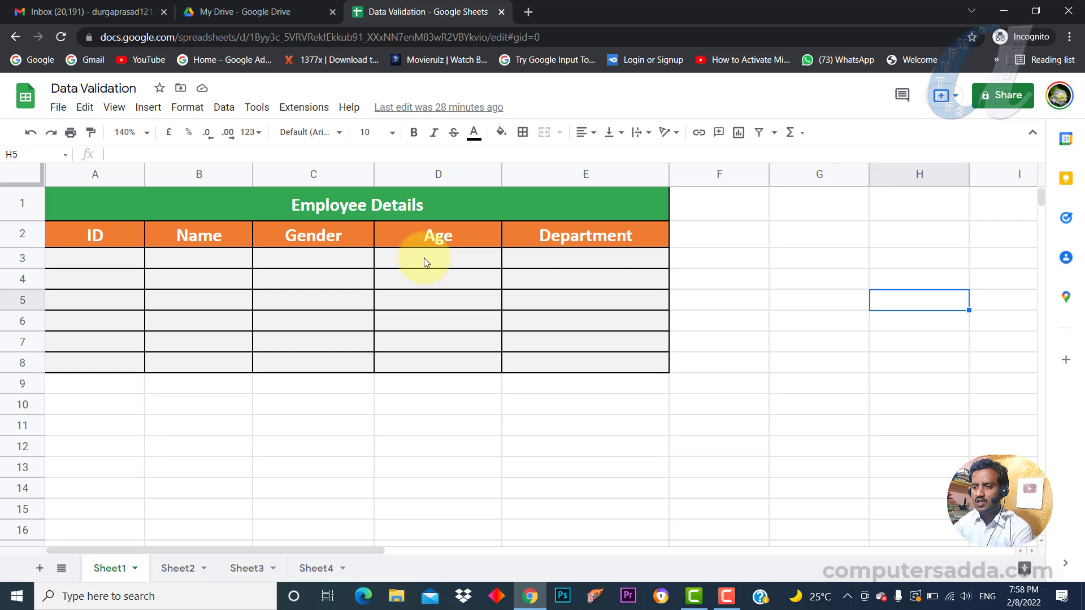
left_click_drag(426, 256, 428, 371)
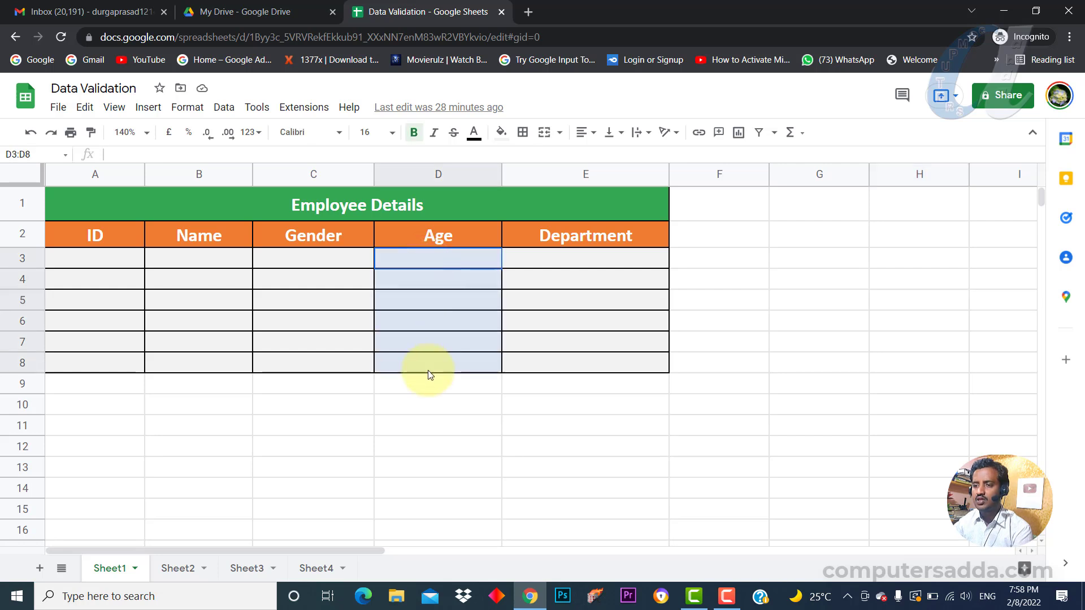
Add a data validation rule for D3:D8 requiring a number between 21 and 55.
left_click(224, 113)
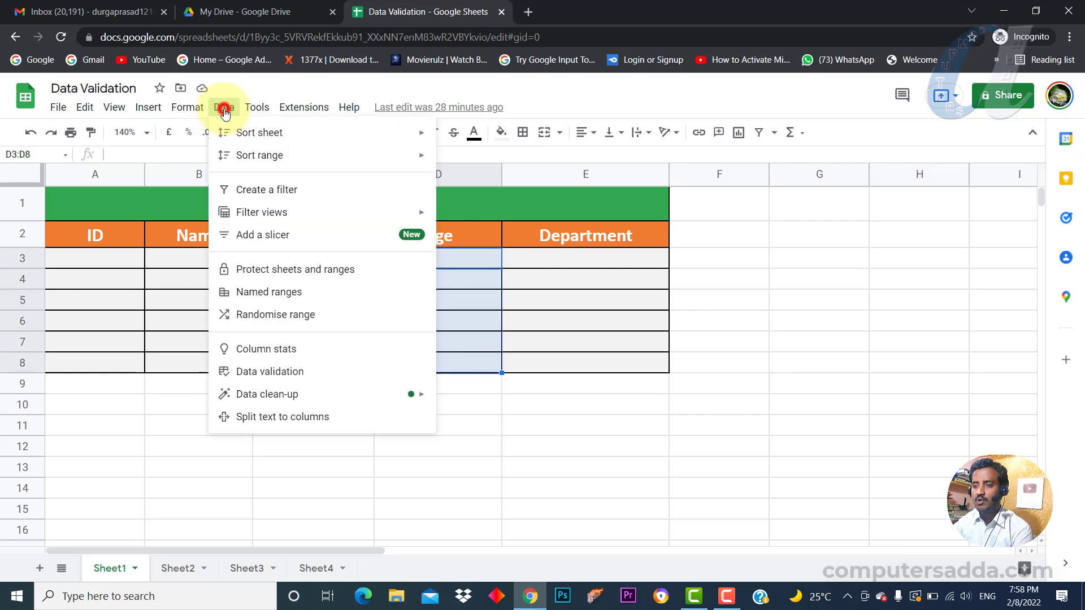
left_click(256, 370)
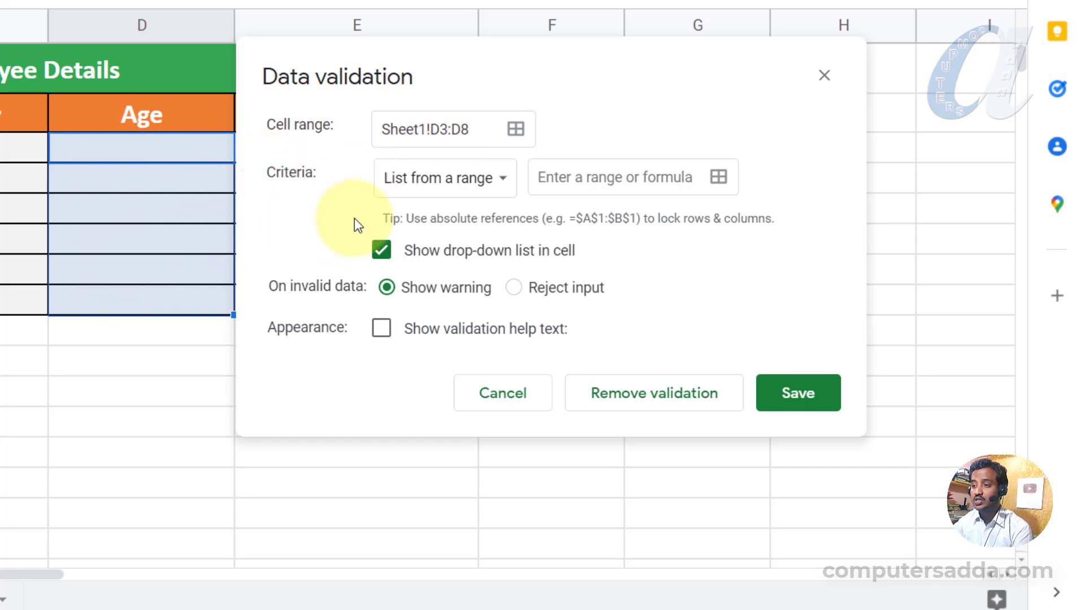
left_click(488, 190)
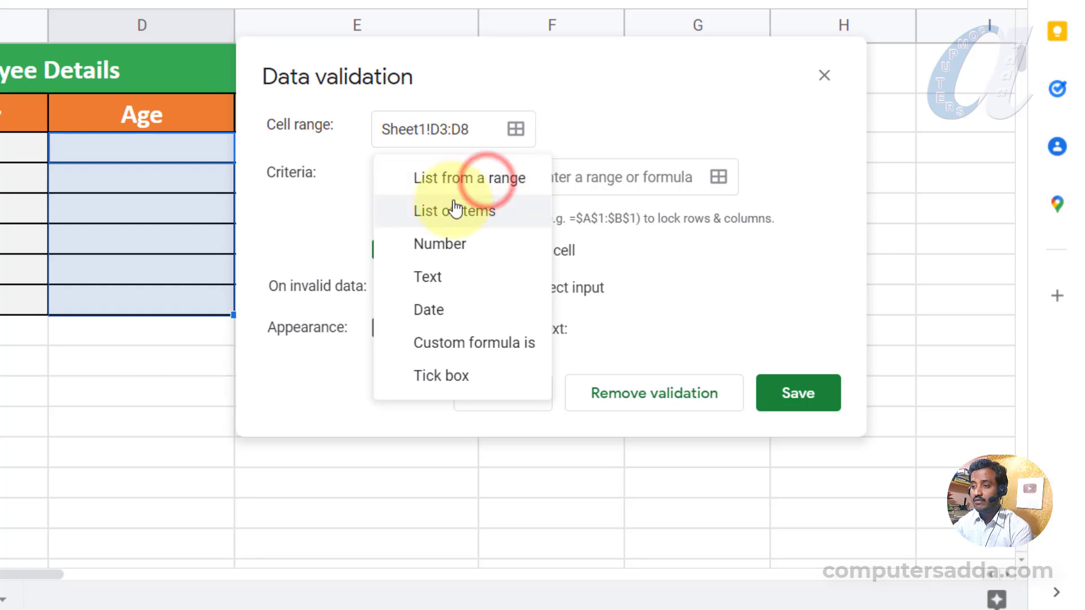
left_click(451, 248)
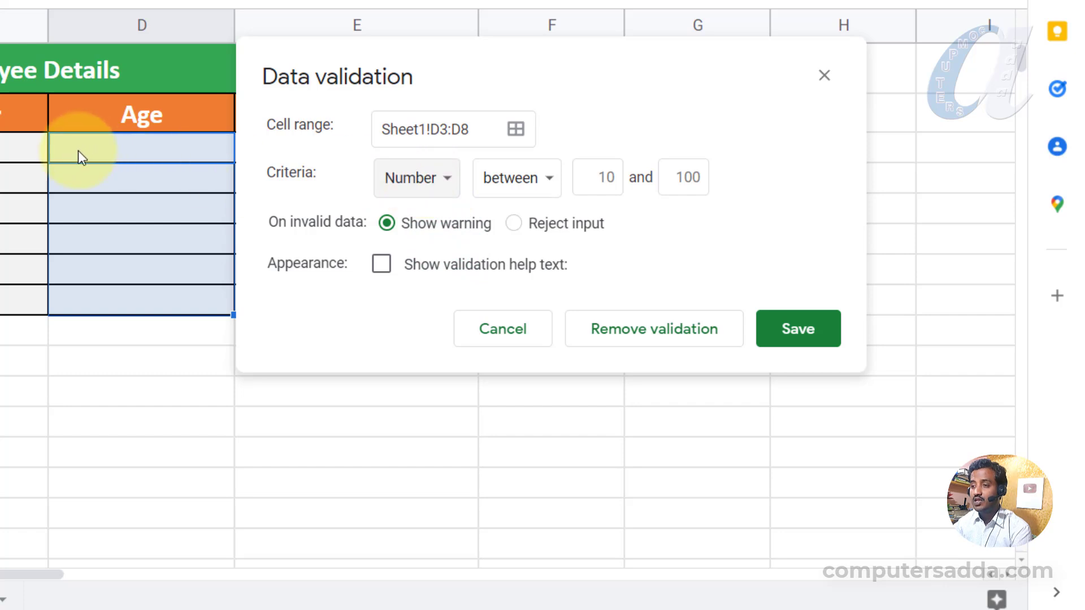
left_click(516, 187)
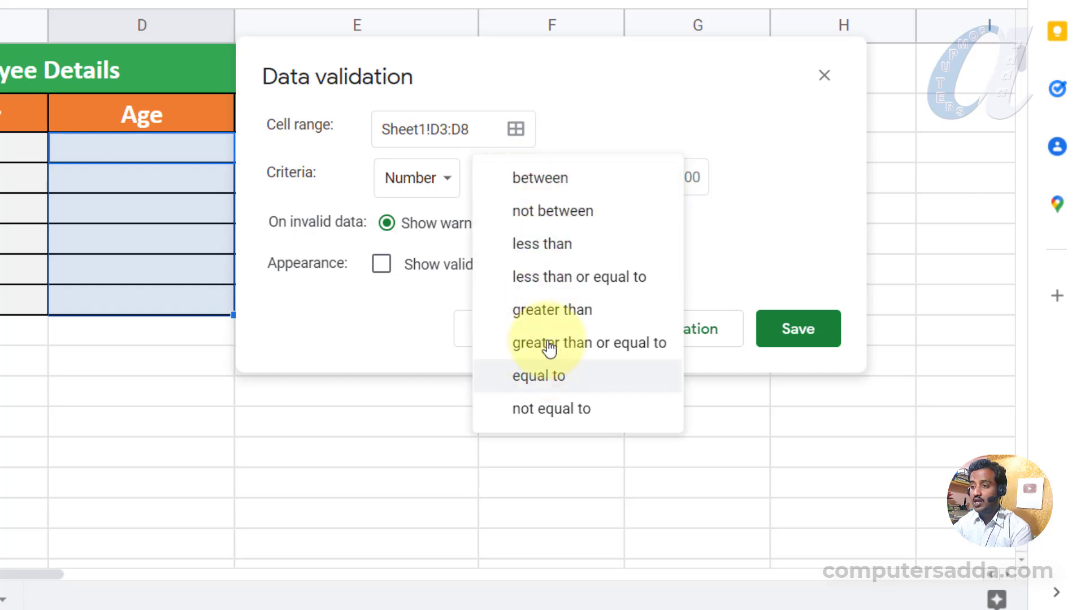
left_click(541, 184)
left_click(603, 179)
type("21")
left_click(690, 179)
type("55")
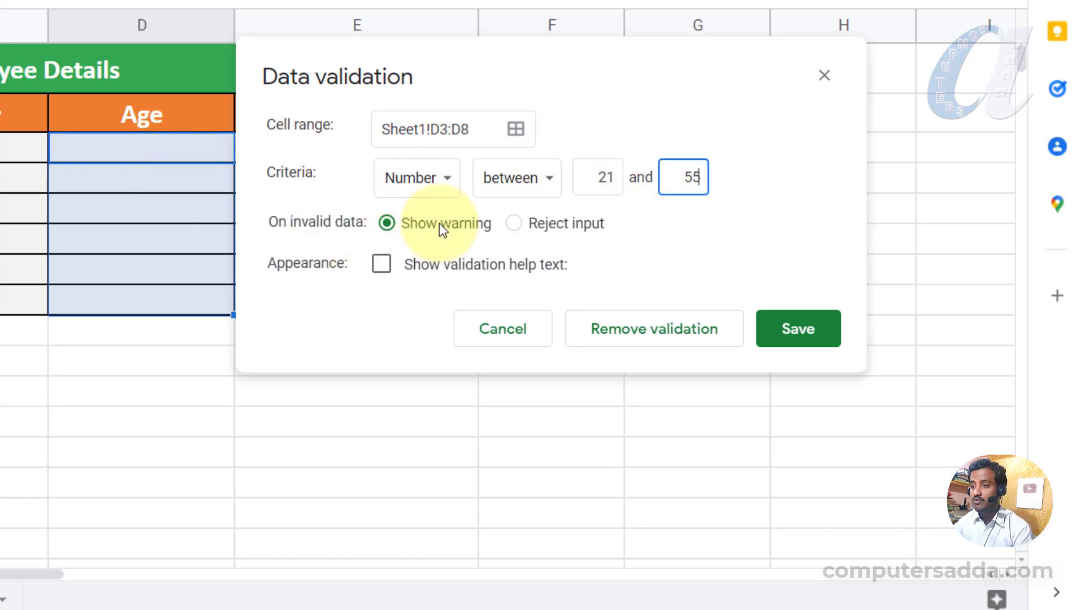
Make the age rule reject invalid input and show validation help text.
left_click(521, 223)
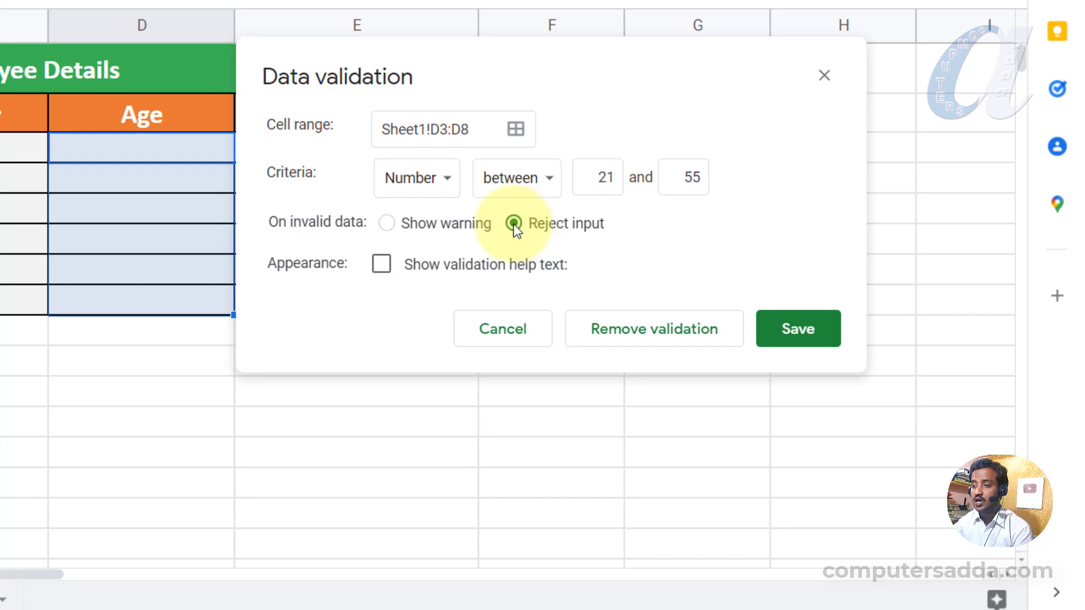
left_click(382, 265)
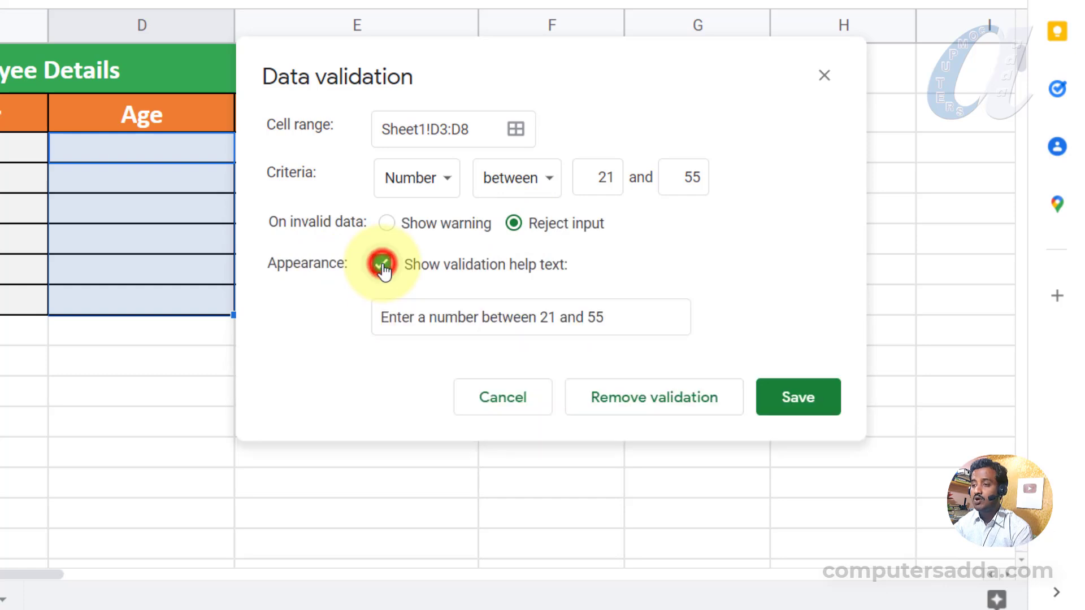
left_click_drag(382, 318, 351, 310)
left_click(633, 317)
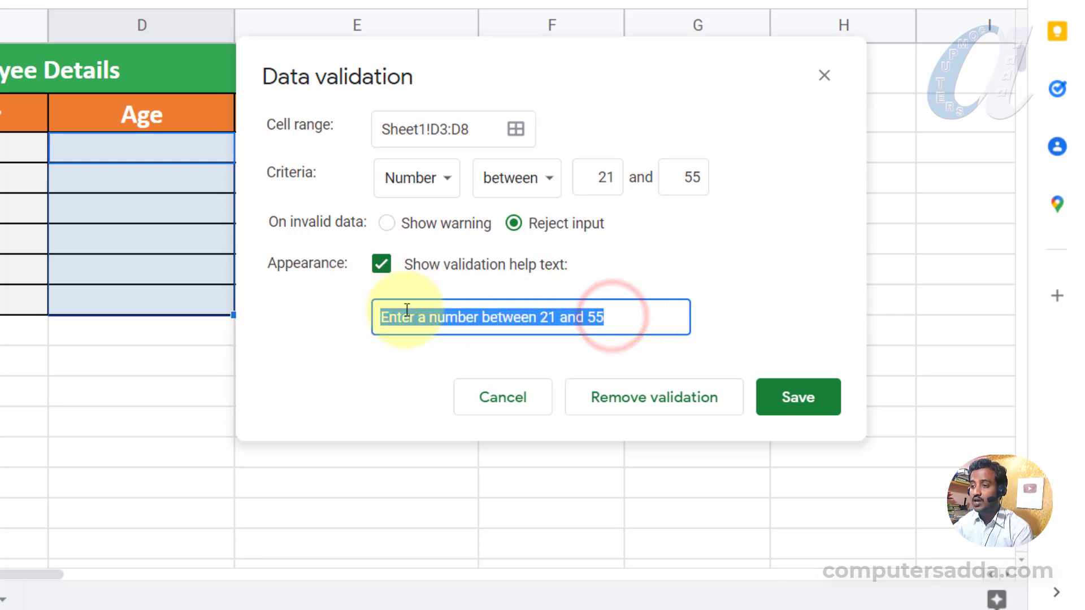
left_click(424, 316)
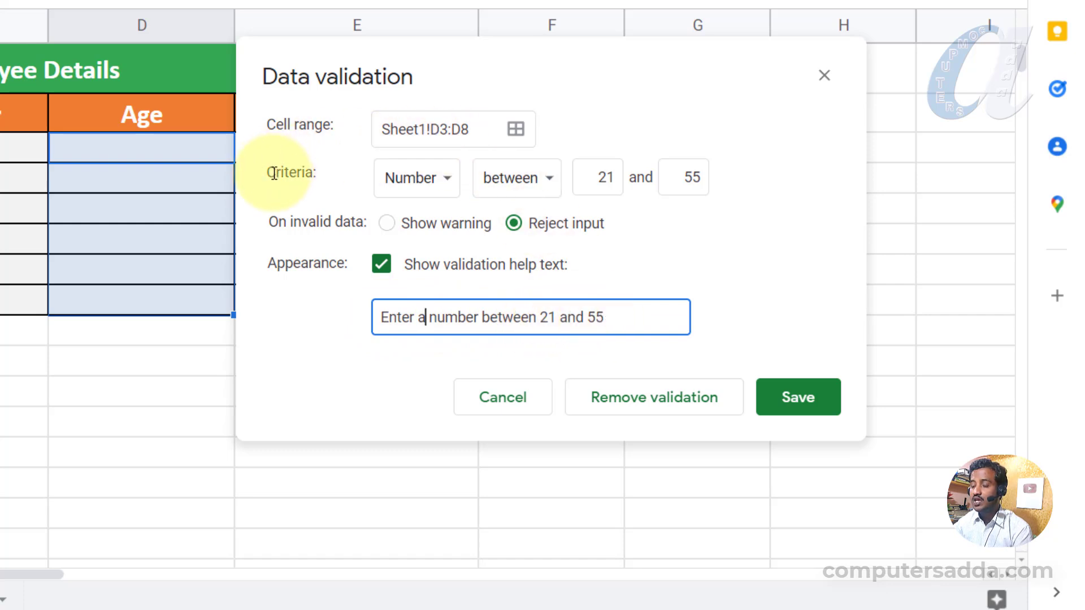
left_click_drag(376, 317, 644, 315)
left_click(643, 317)
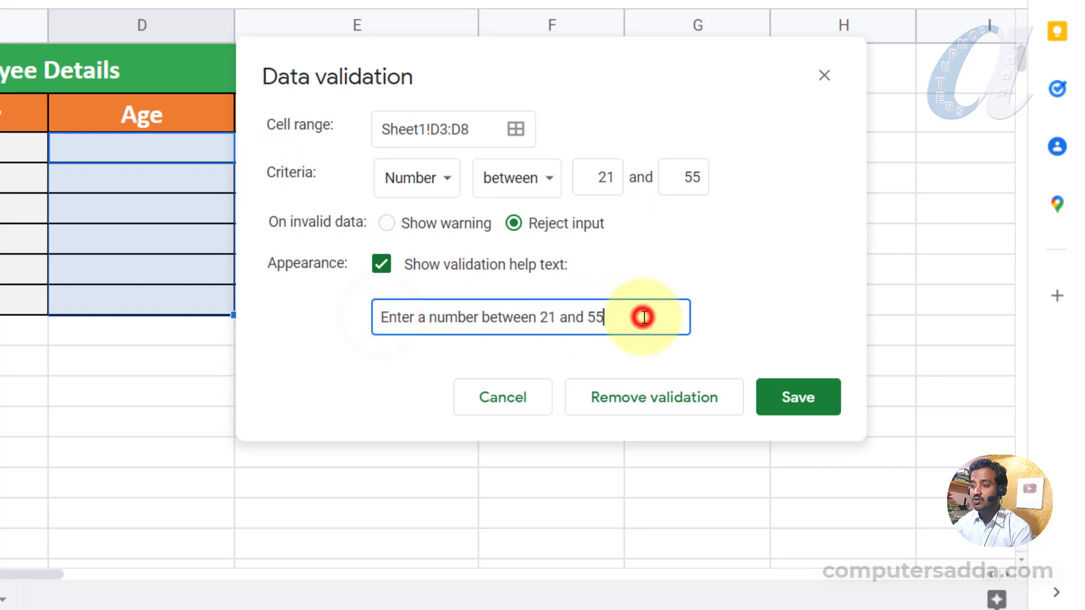
Save the age rule and enter 25 in D3.
left_click(813, 402)
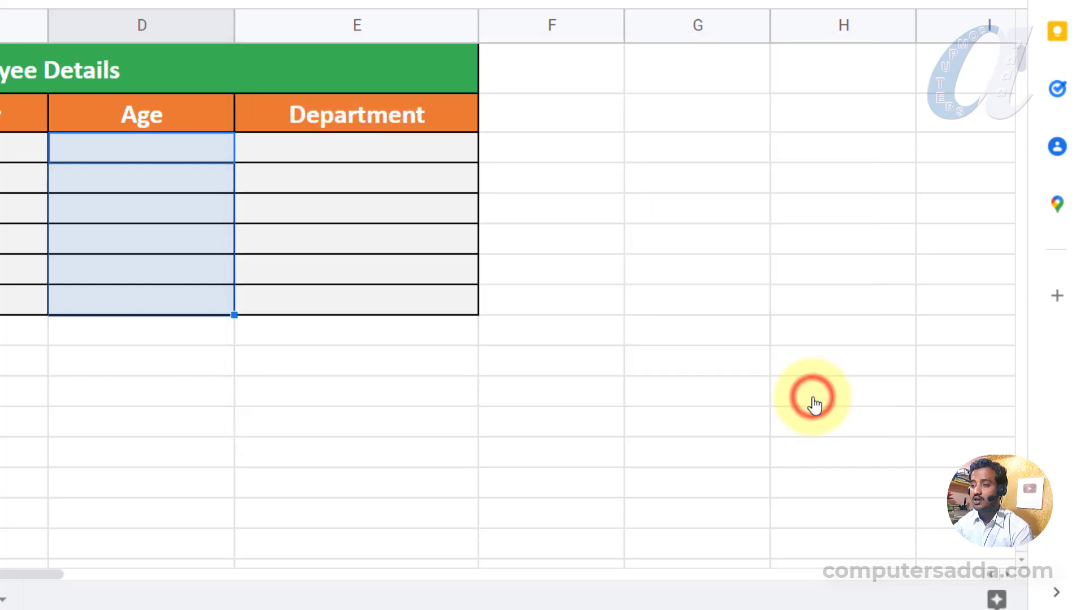
left_click(105, 148)
type("25")
left_click(160, 190)
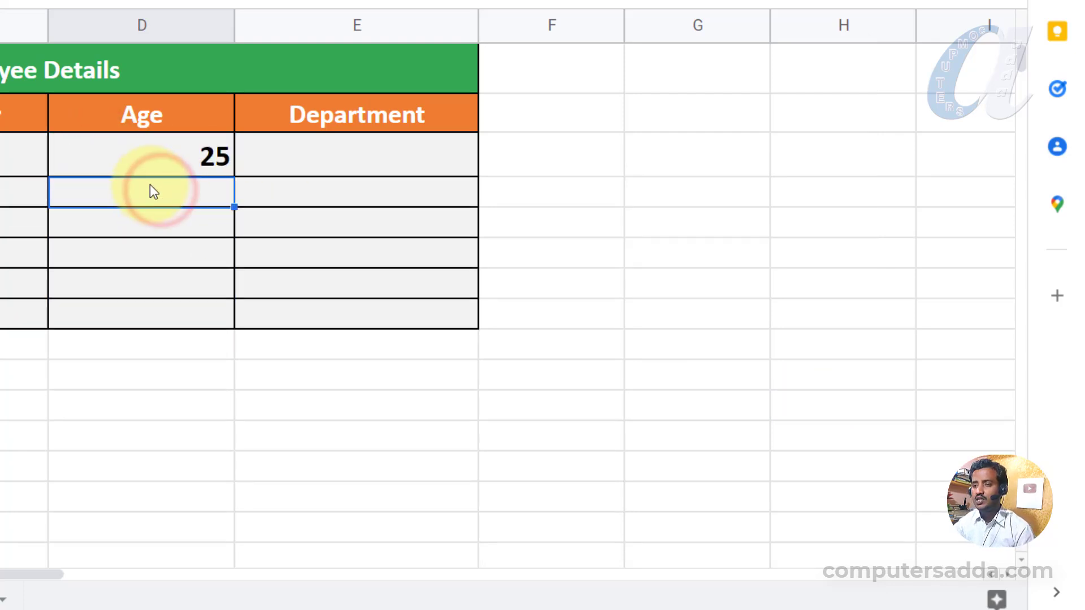
Enter 1 in D4, dismiss the rejection error, and reselect D3:D8.
type("1")
left_click(130, 307)
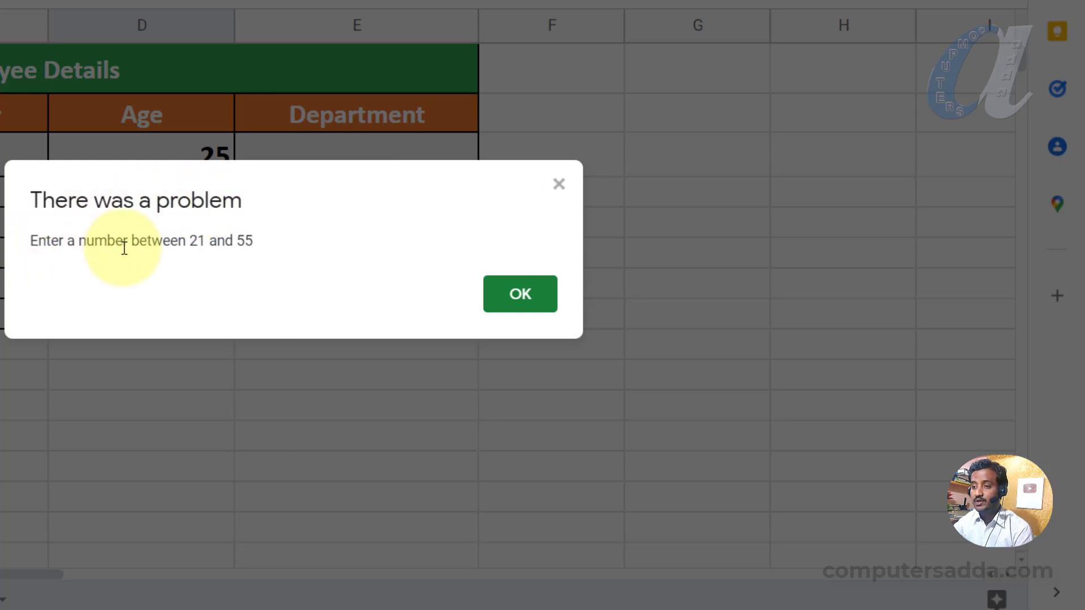
left_click(523, 307)
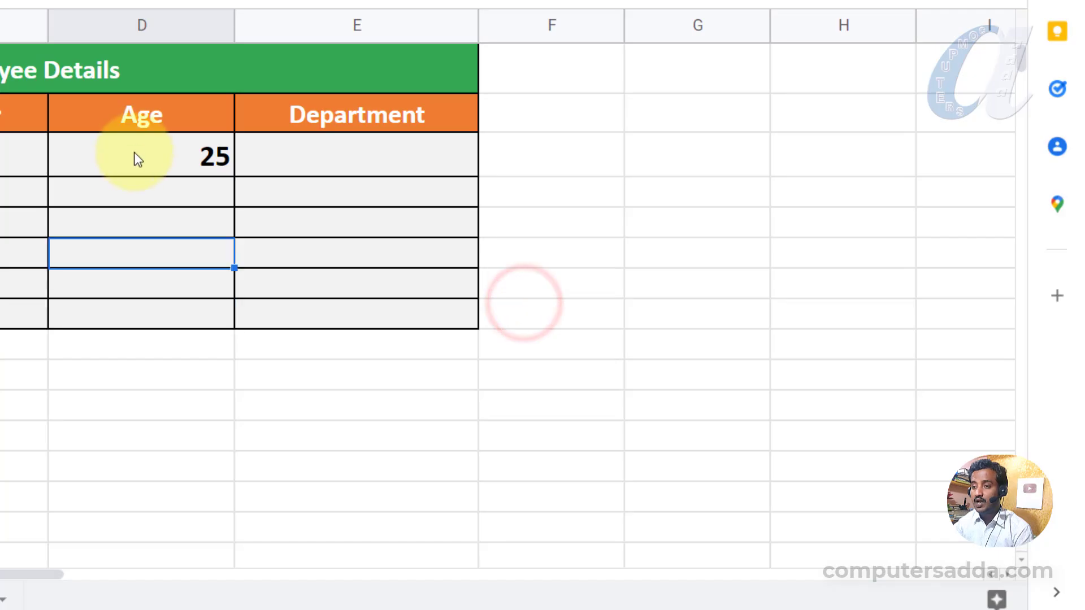
left_click_drag(134, 152, 138, 315)
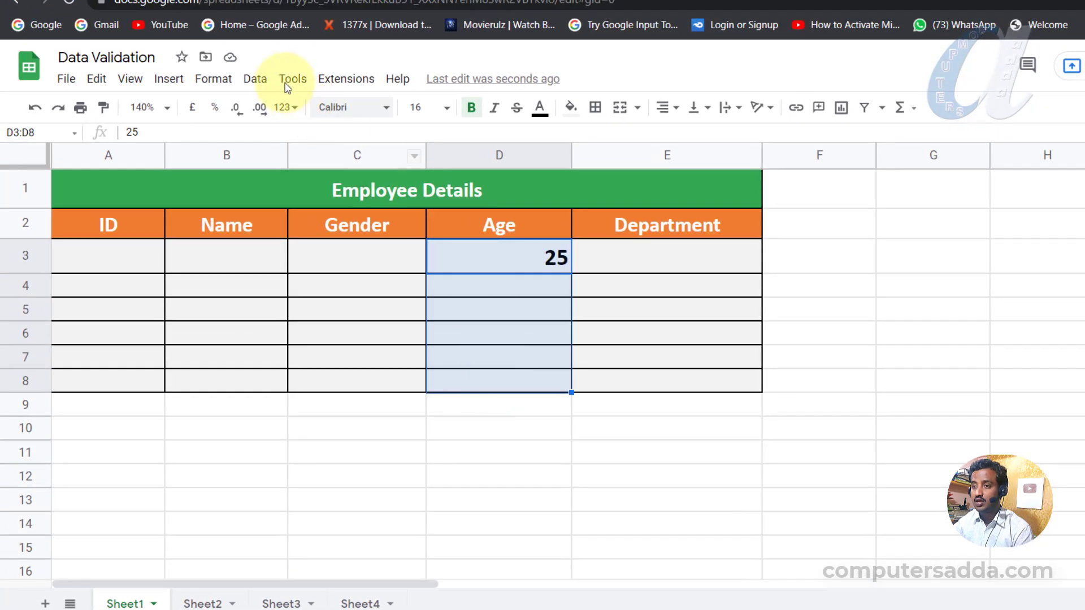
Switch the age validation rule from Reject input to Show warning and save it.
left_click(252, 79)
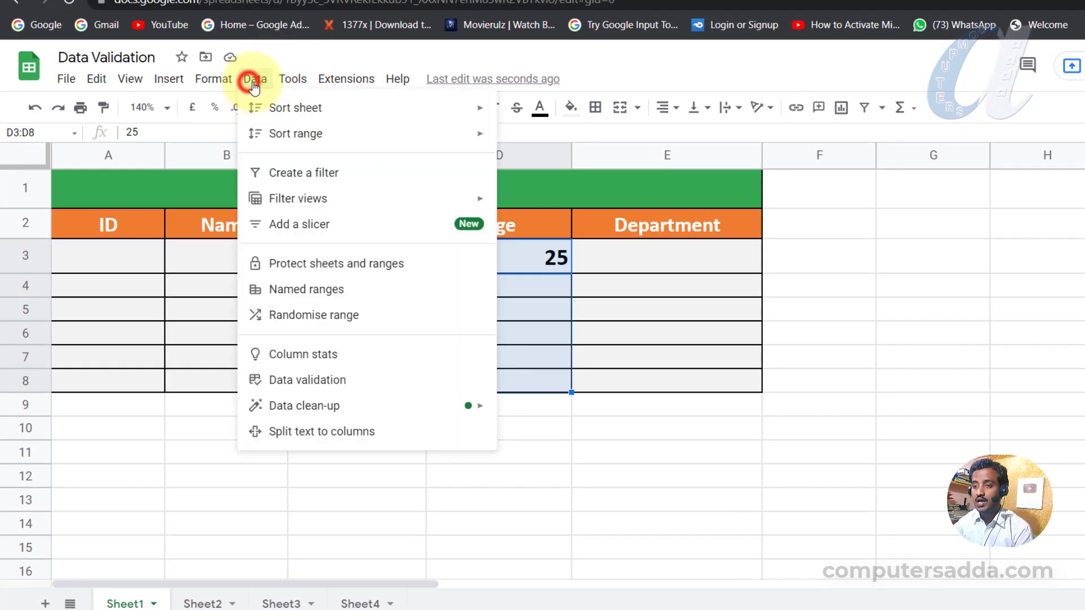
left_click(298, 383)
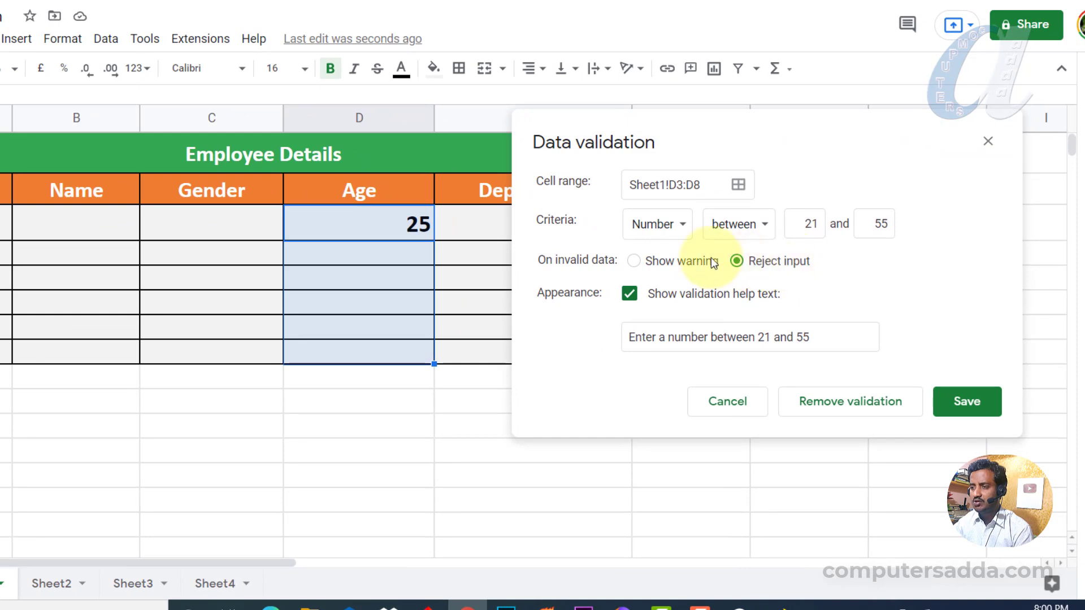
left_click(633, 260)
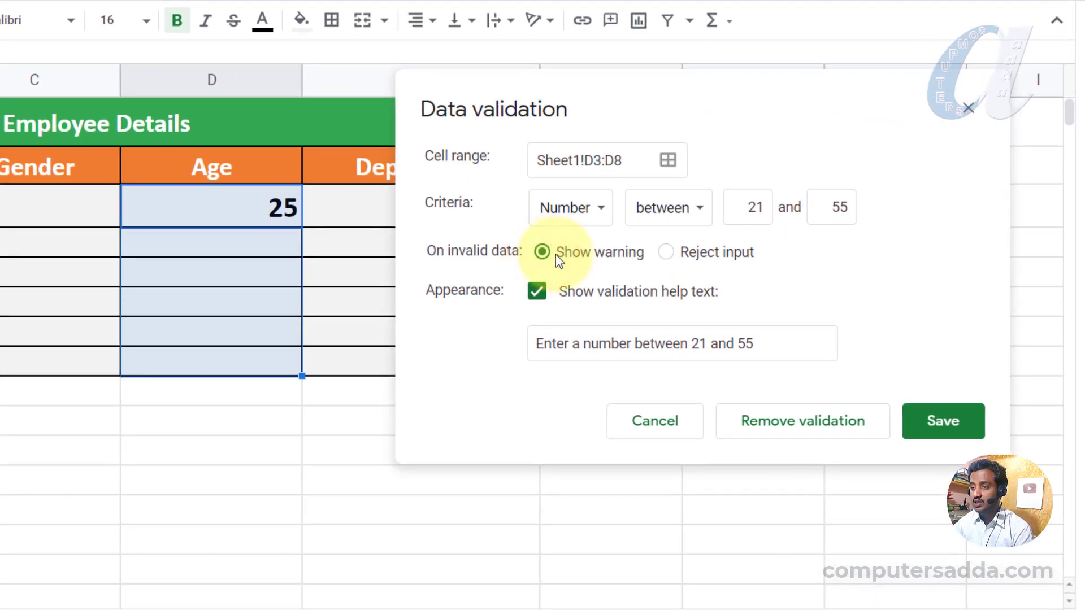
left_click(938, 419)
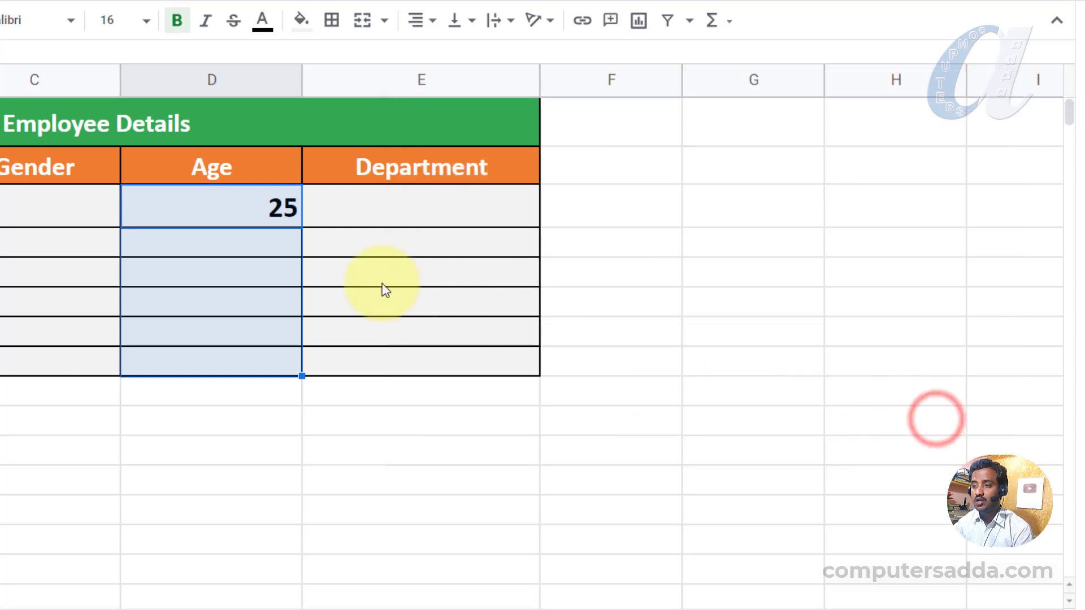
Enter 18 in D4 and check its Invalid warning note.
key("Down")
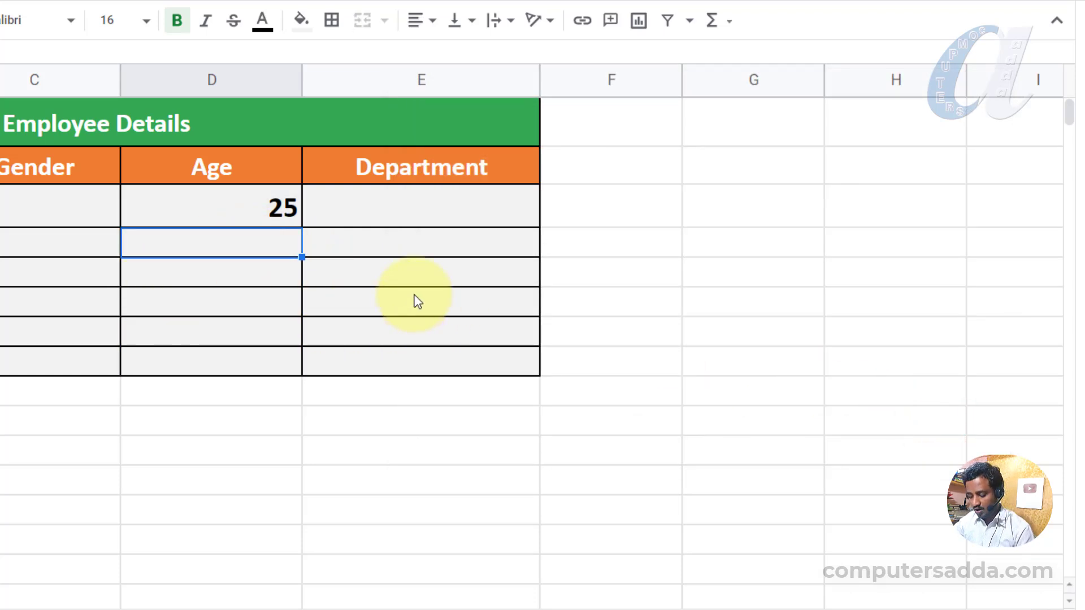
type("18")
left_click(230, 315)
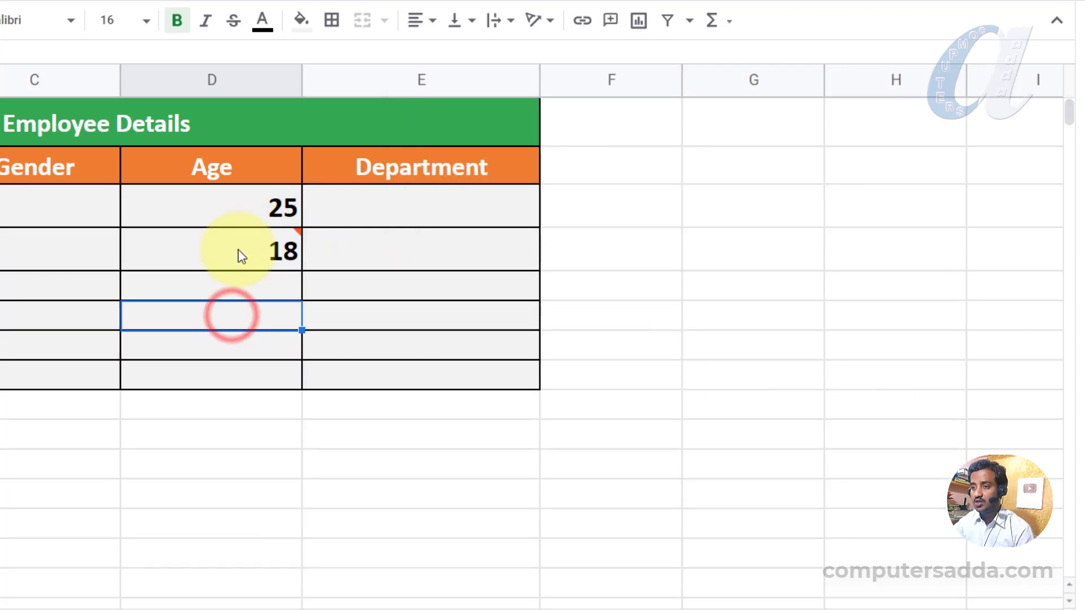
mouse_move(241, 255)
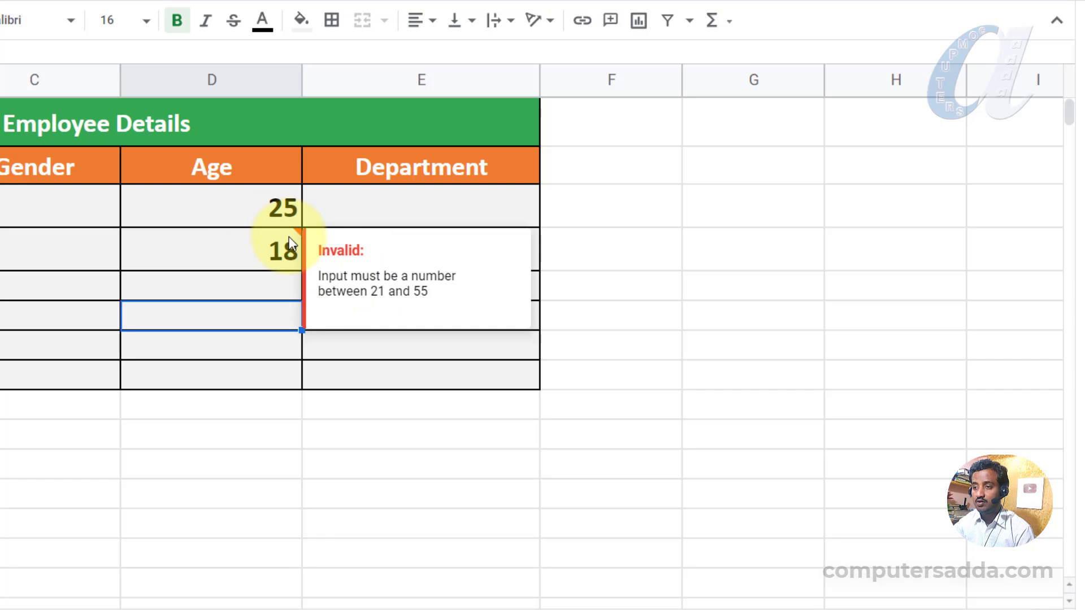
left_click(657, 239)
left_click(265, 248)
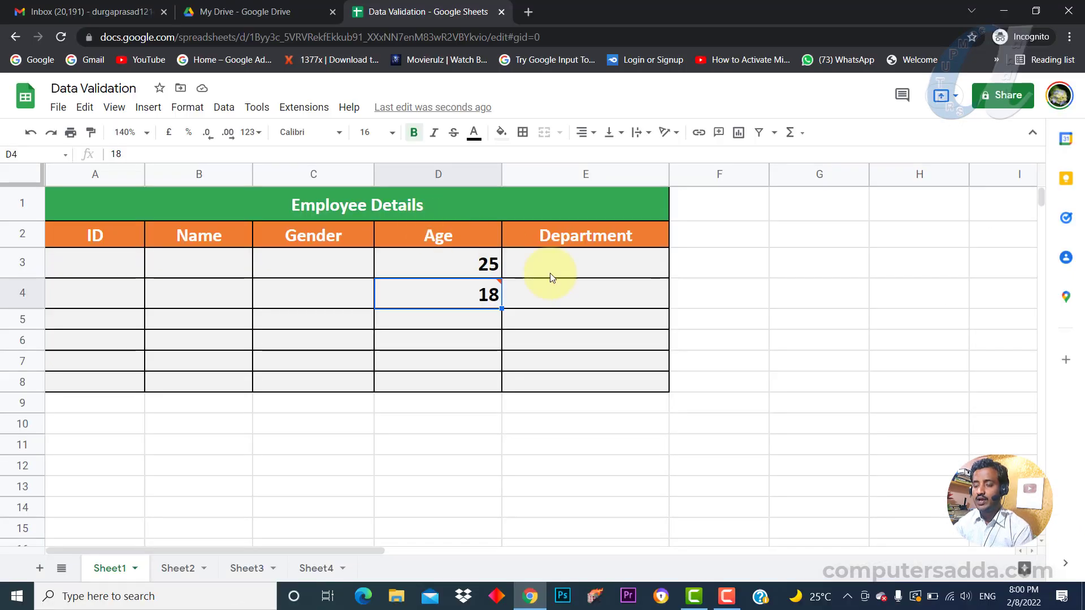
Select the Department cells E3:E8.
left_click(600, 258)
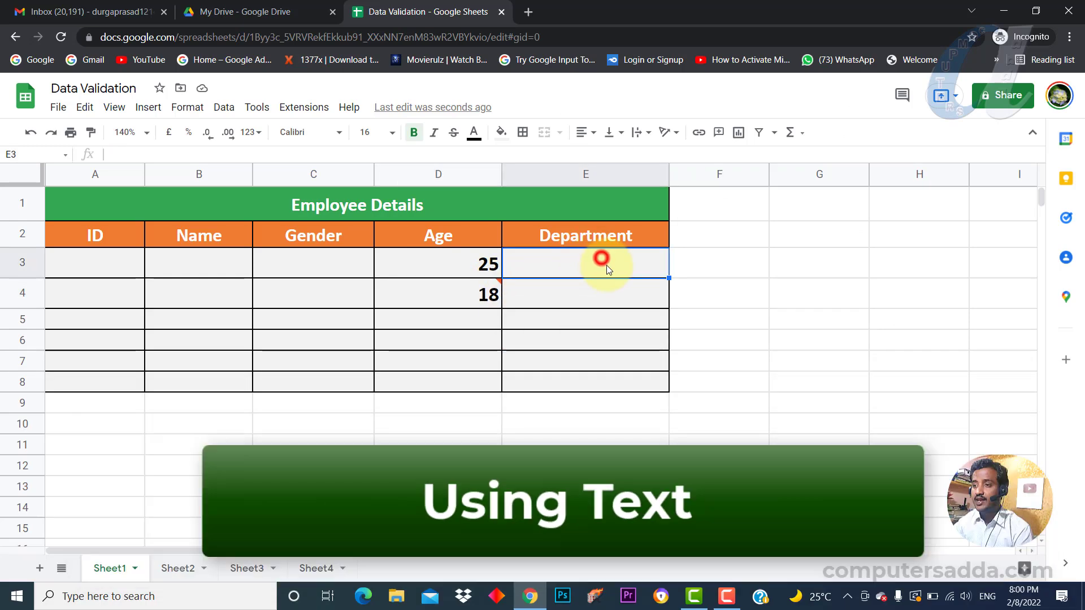
left_click_drag(599, 262, 583, 390)
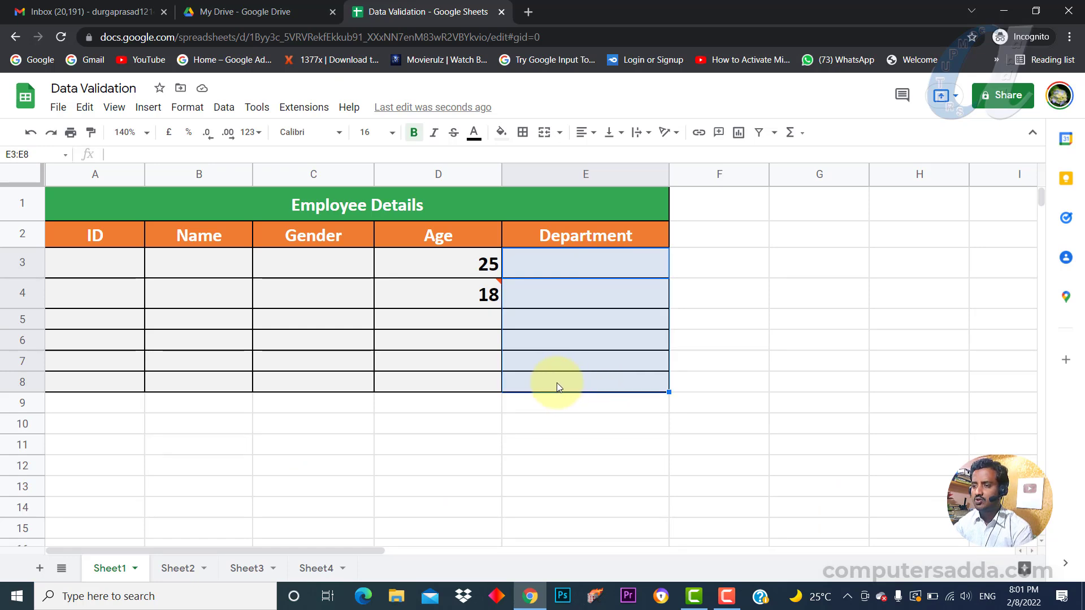
left_click(833, 326)
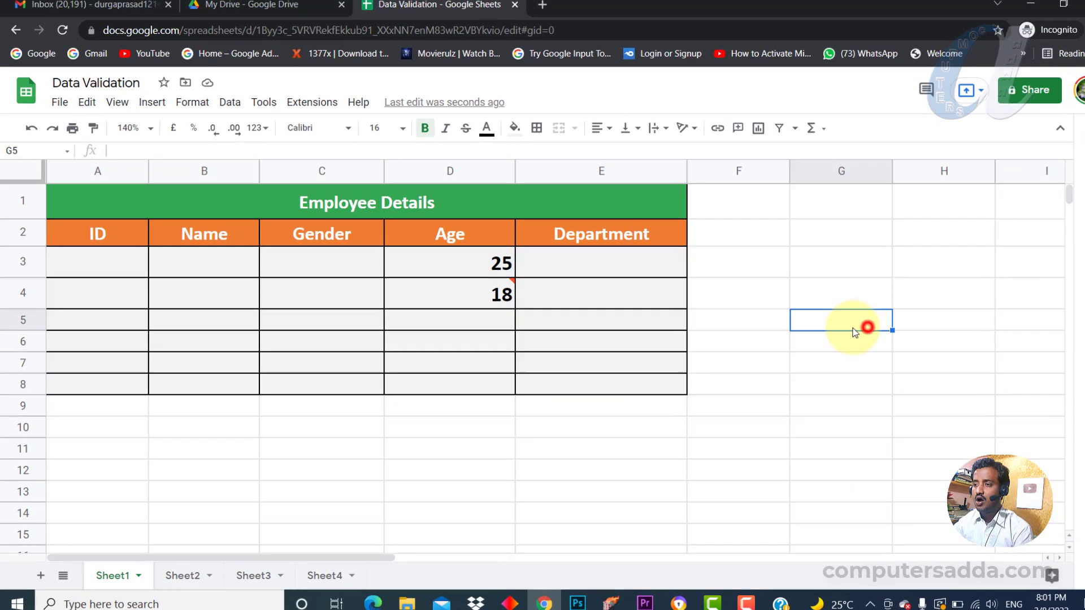
left_click_drag(618, 259, 617, 385)
left_click_drag(800, 411, 798, 412)
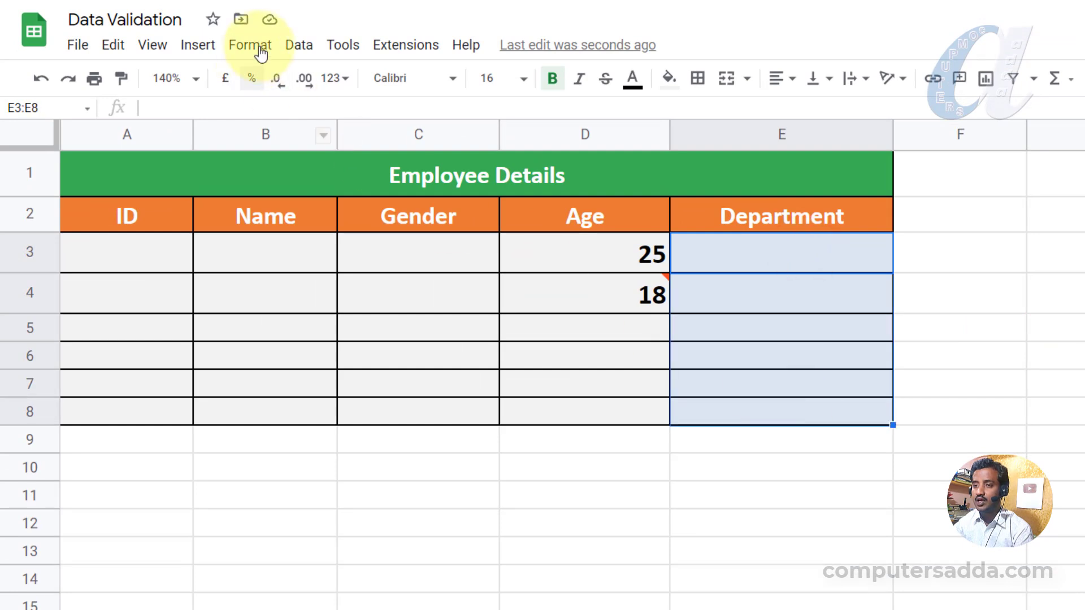
Save a rule on E3:E8: text contains Accounts, reject input, with help text shown.
left_click(299, 45)
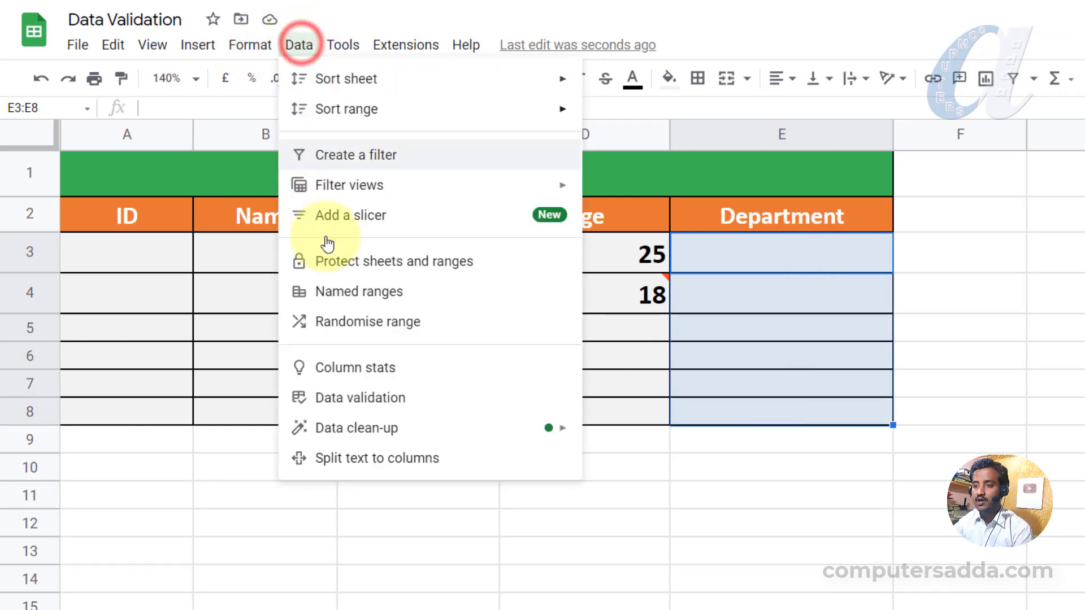
left_click(328, 398)
left_click_drag(749, 152, 392, 160)
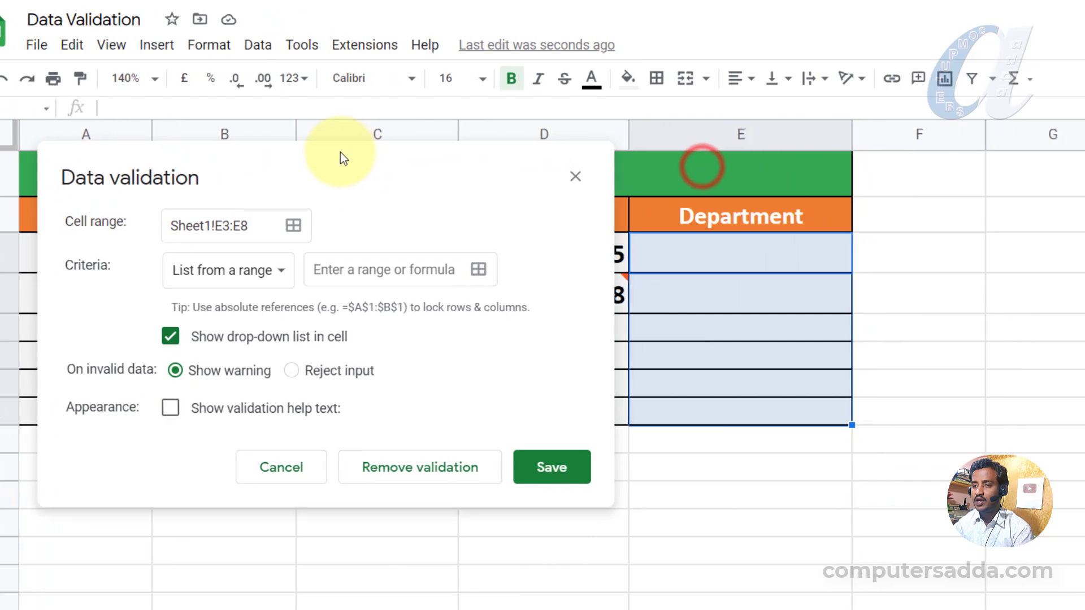
left_click(242, 272)
left_click(195, 360)
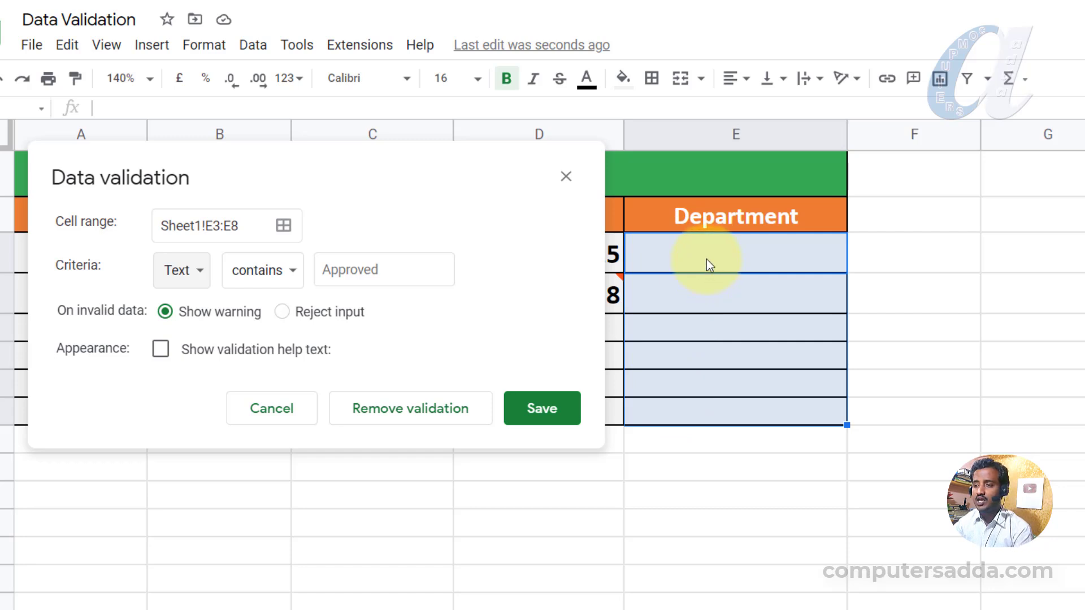
left_click(350, 268)
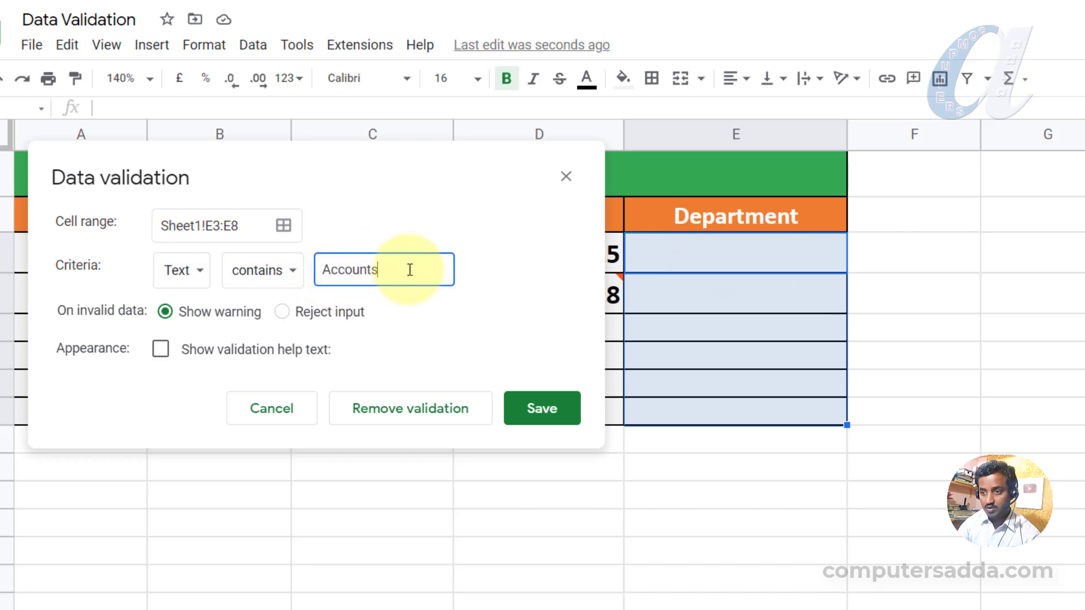
left_click(283, 312)
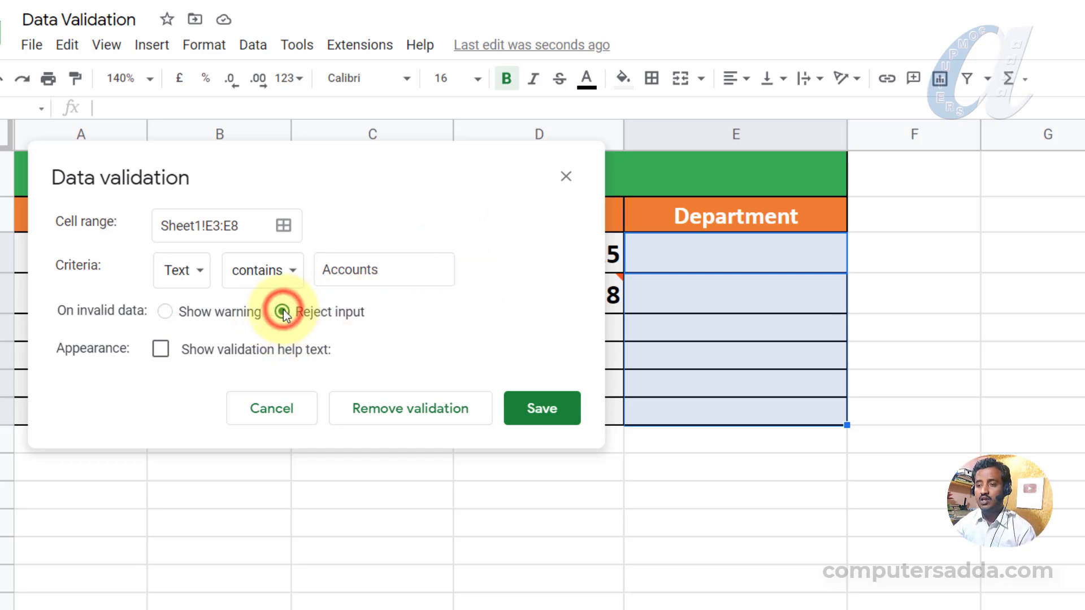
left_click(161, 350)
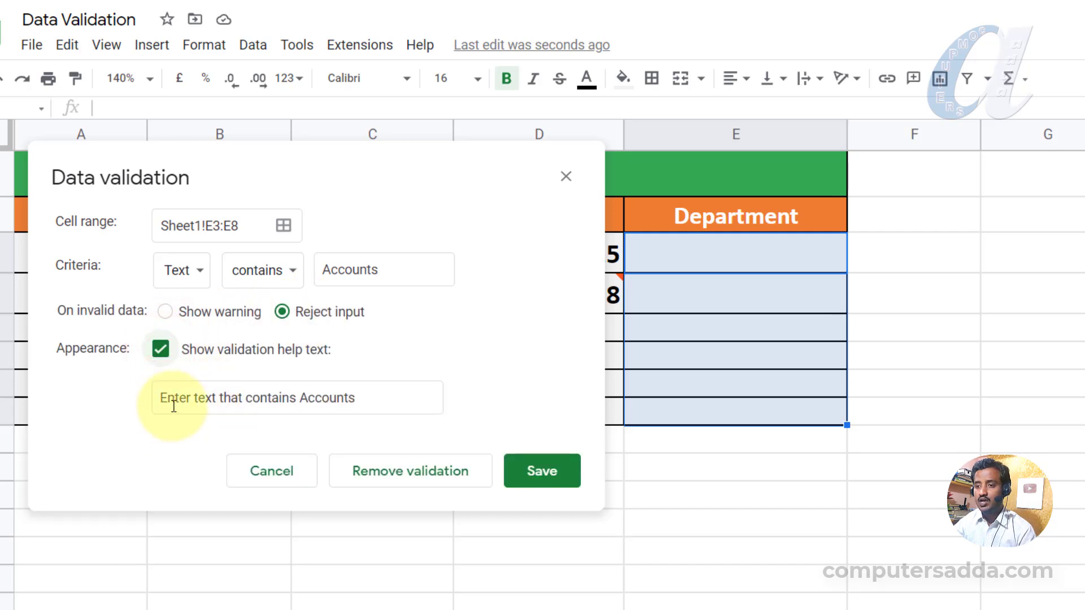
left_click(297, 398)
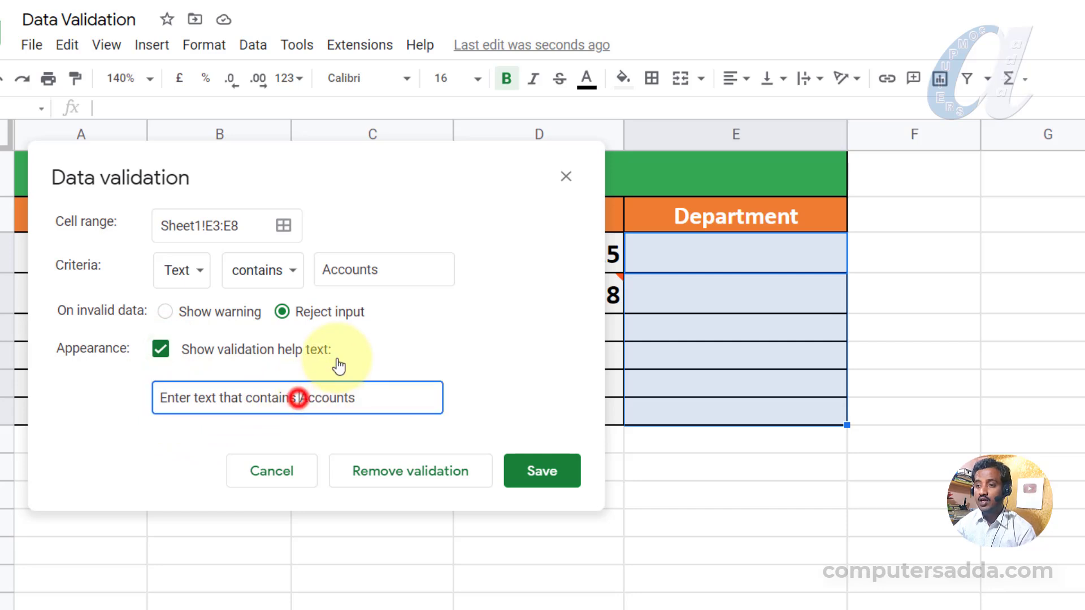
type("'")
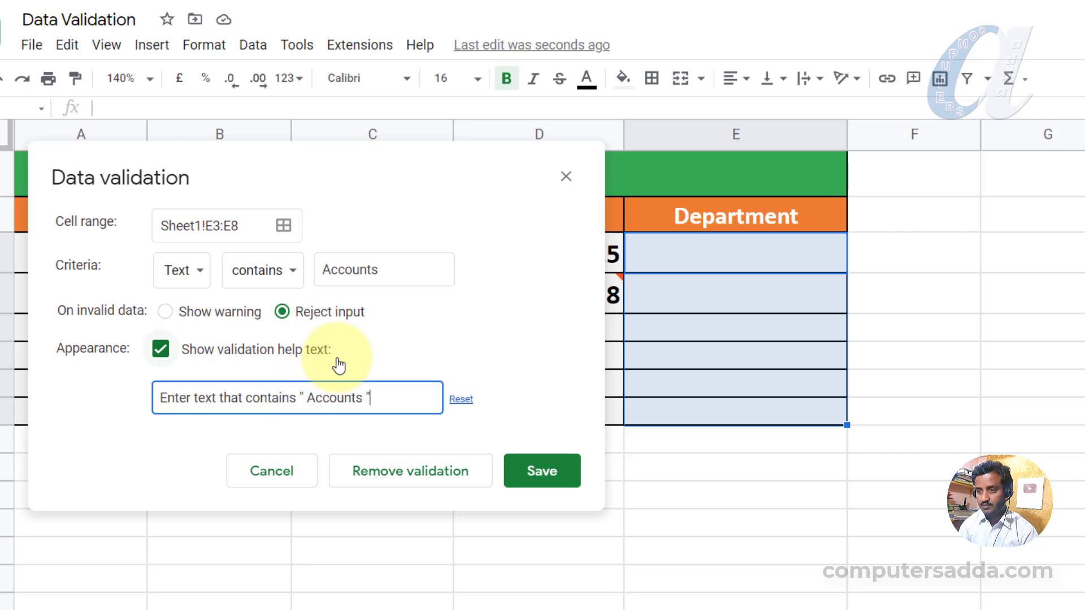
left_click(551, 475)
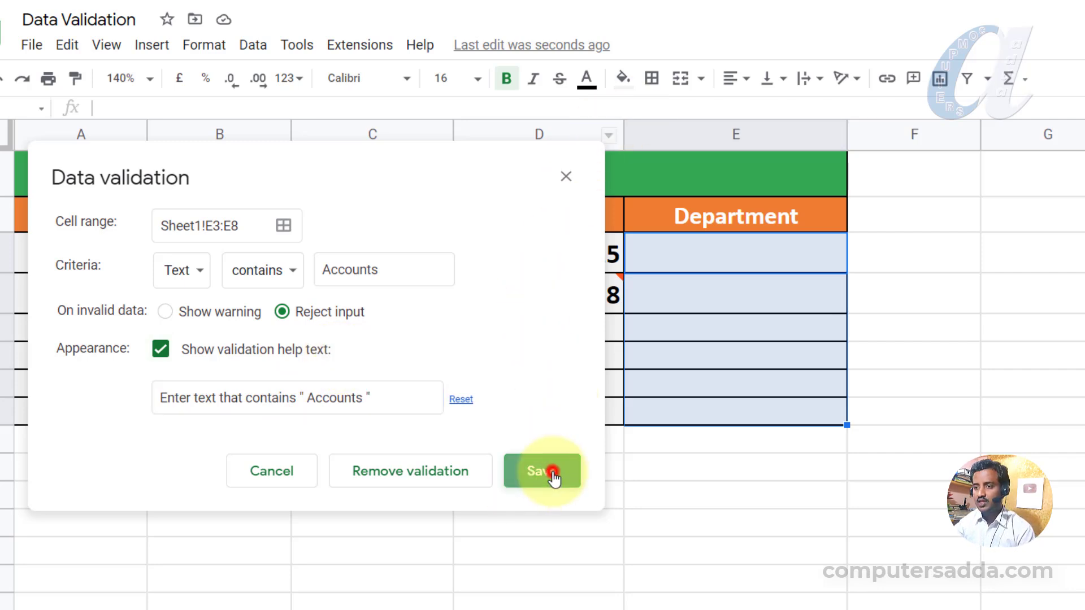
Enter accounts in E3, then try hr in E4 and dismiss the rejection error.
left_click(722, 254)
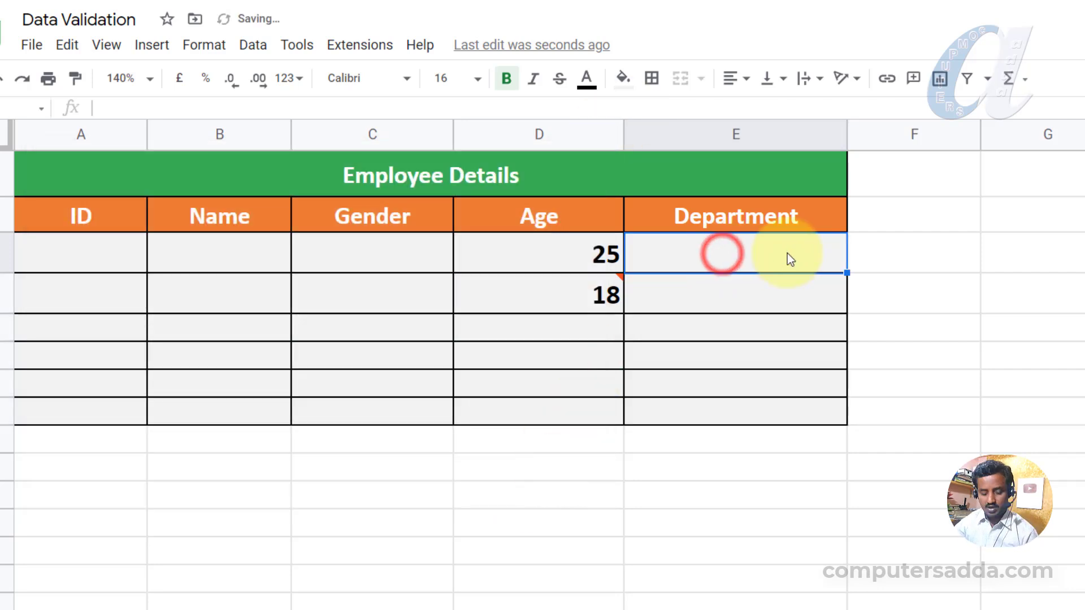
type("accounts")
key("Return")
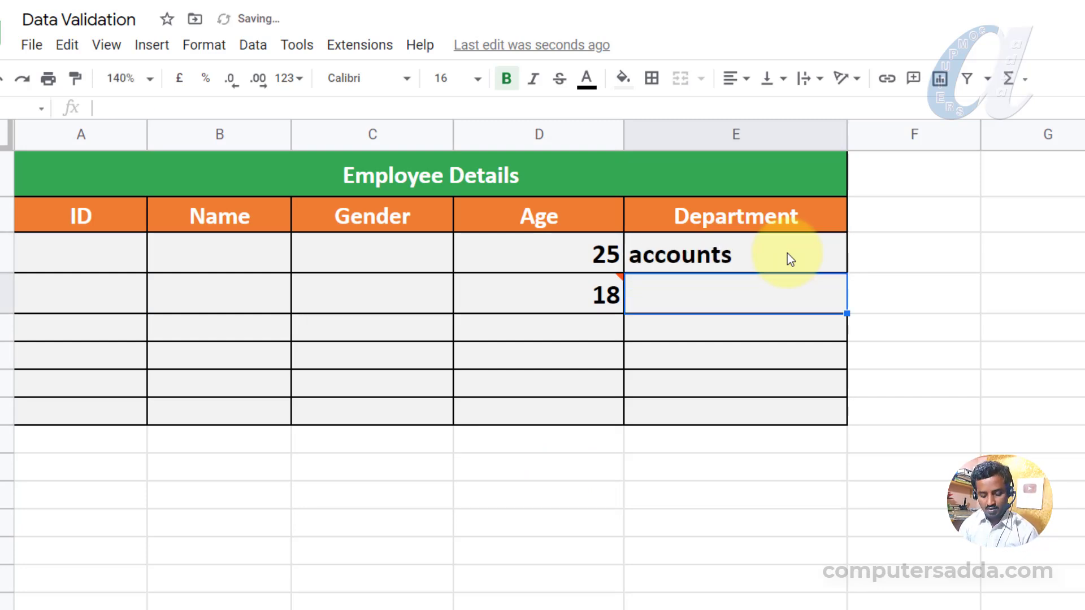
type("hr")
key("Return")
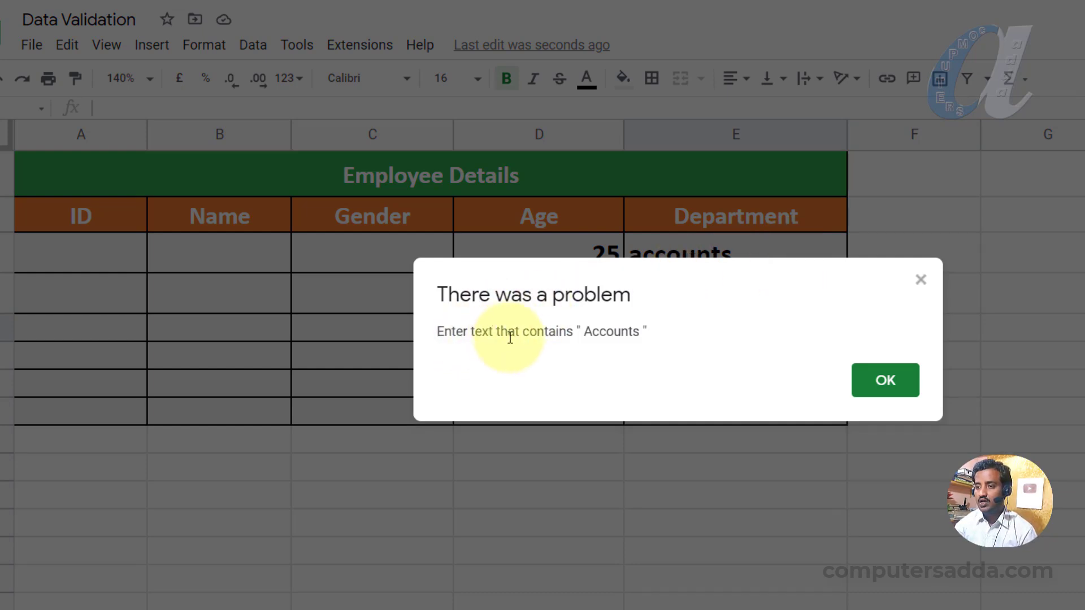
left_click(884, 389)
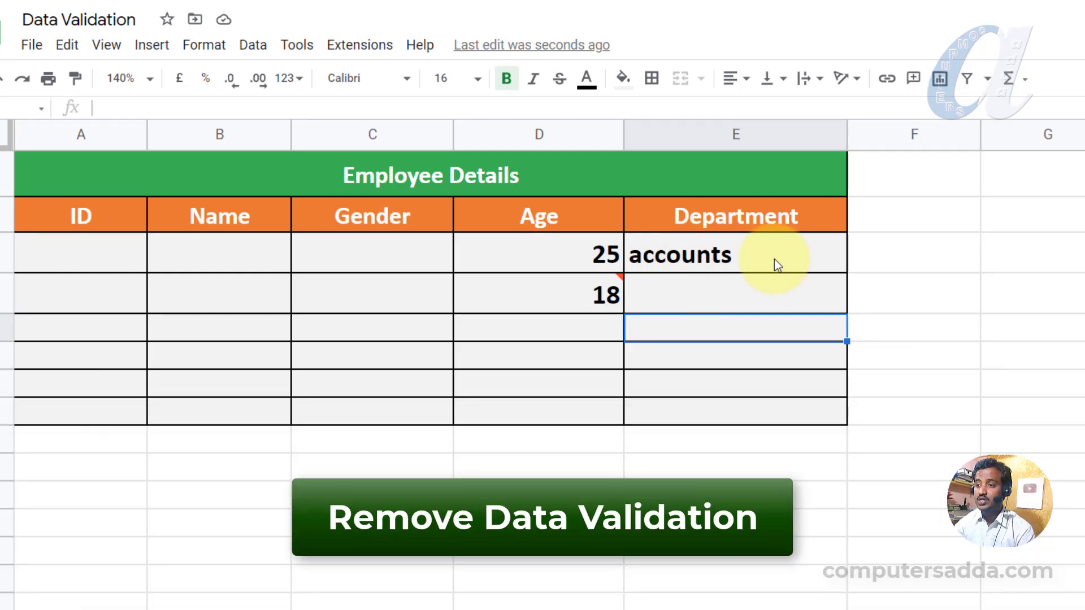
Remove the Accounts validation rule from Department cells E3:E8, then select E4.
left_click(885, 263)
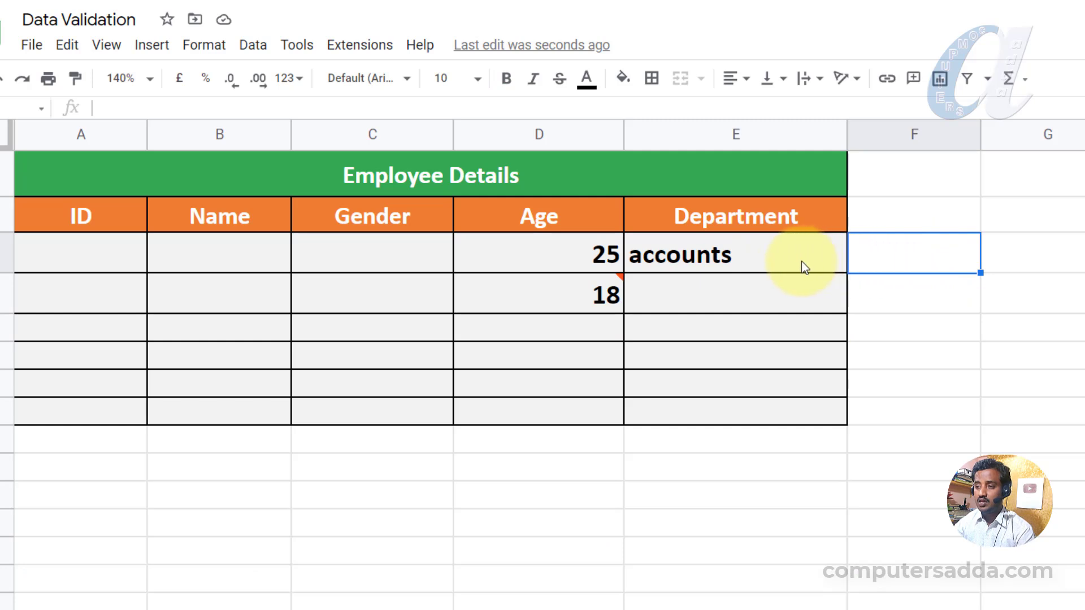
left_click_drag(775, 254, 755, 420)
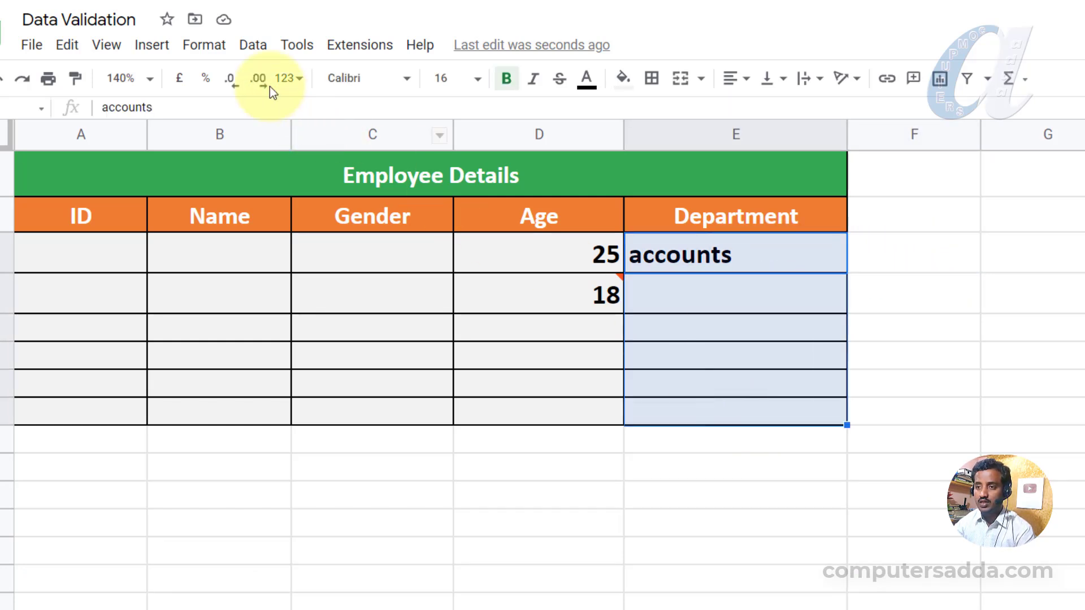
left_click(253, 50)
left_click(270, 395)
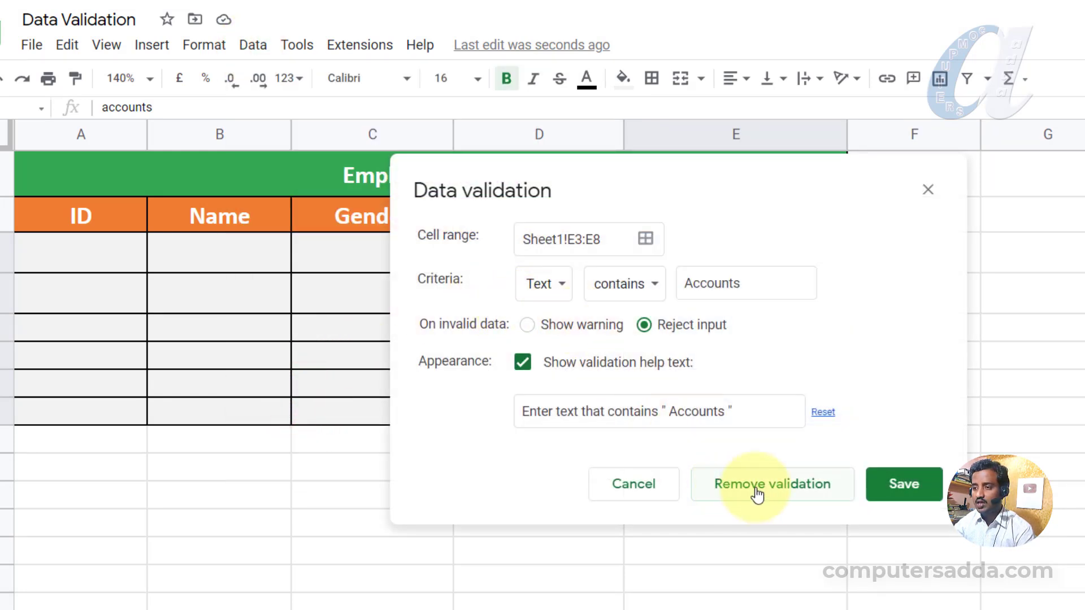
left_click(799, 490)
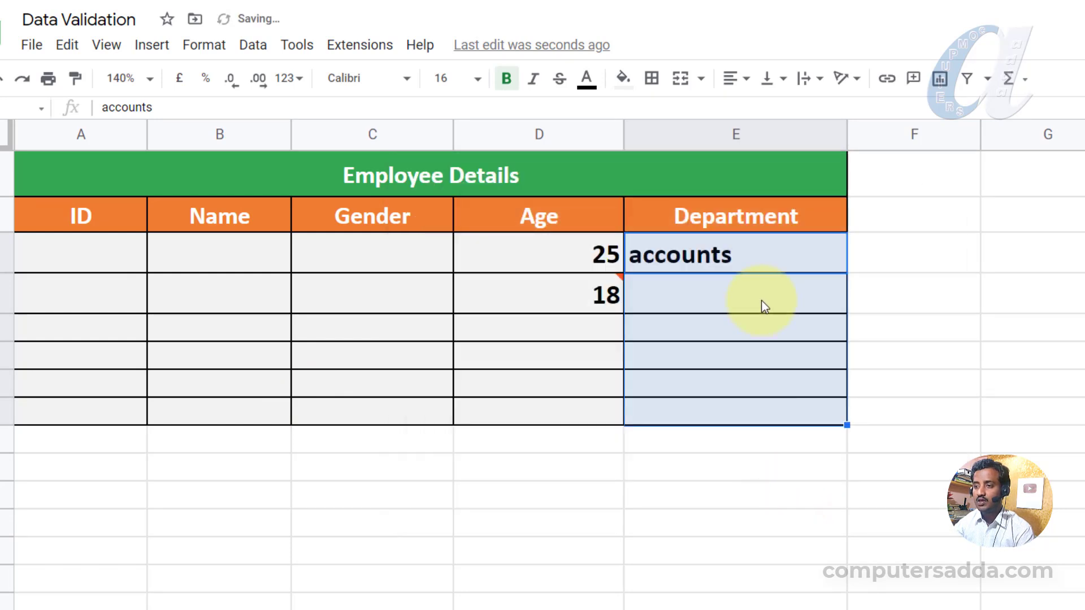
left_click(692, 287)
Enter hr in E4 and select the Gender cells C3:C8.
type("h")
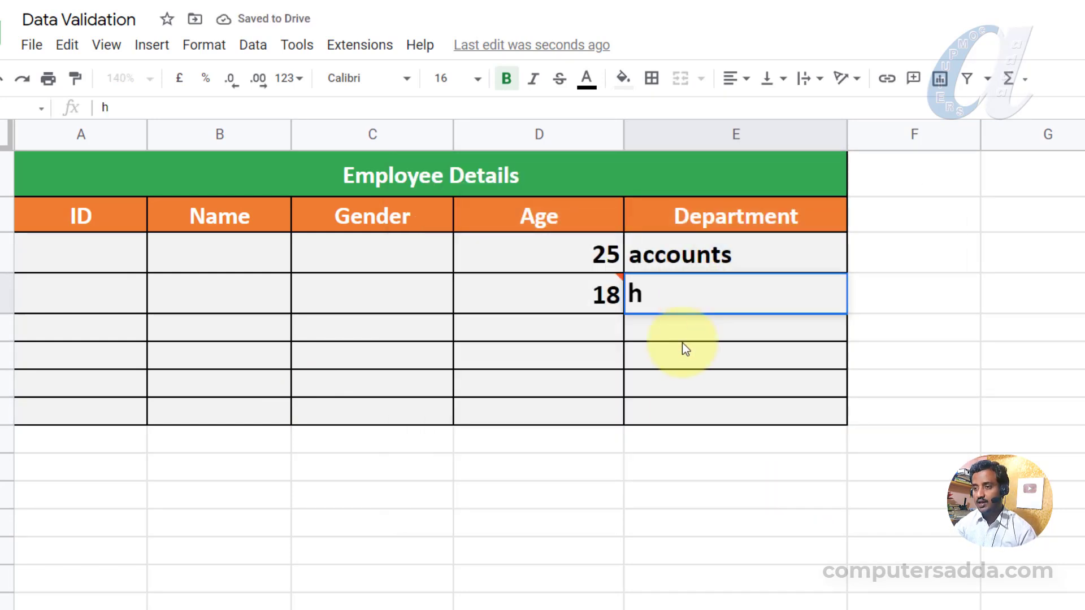
type("r")
left_click(677, 346)
left_click(353, 244)
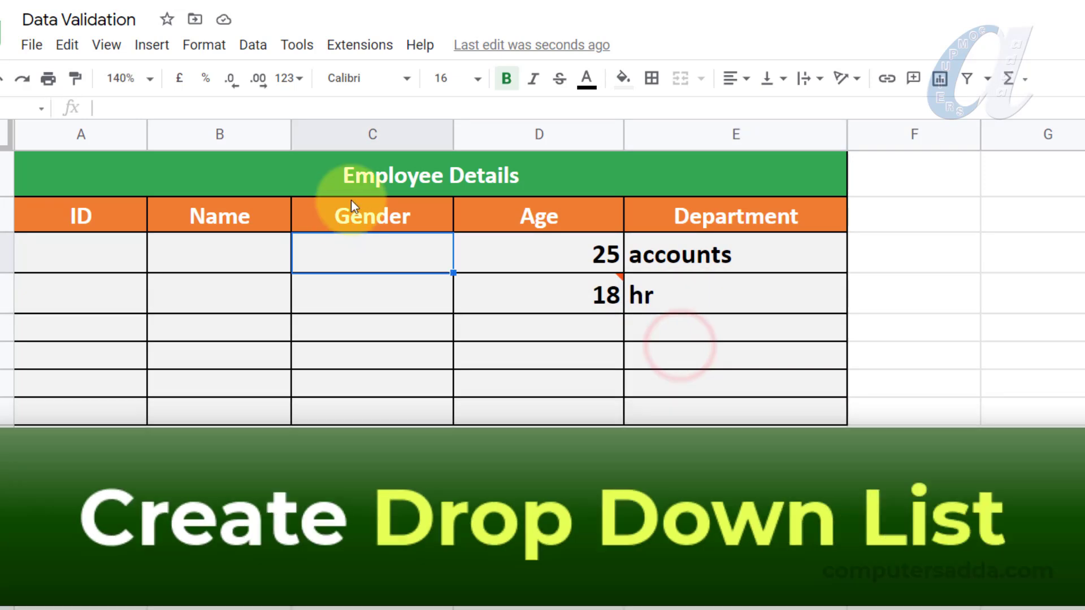
left_click_drag(346, 252, 350, 430)
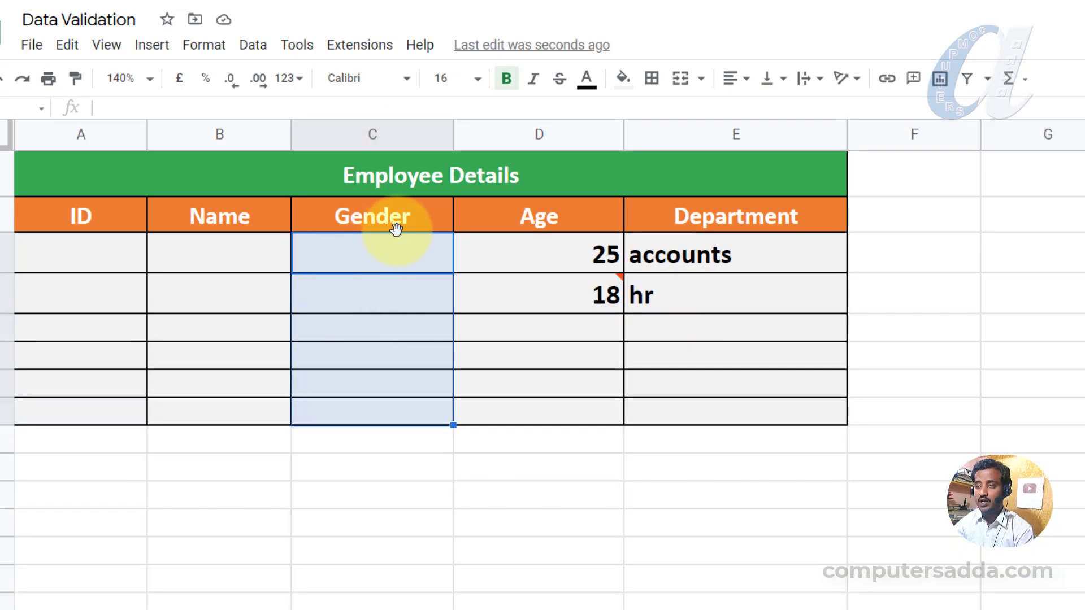
left_click(381, 261)
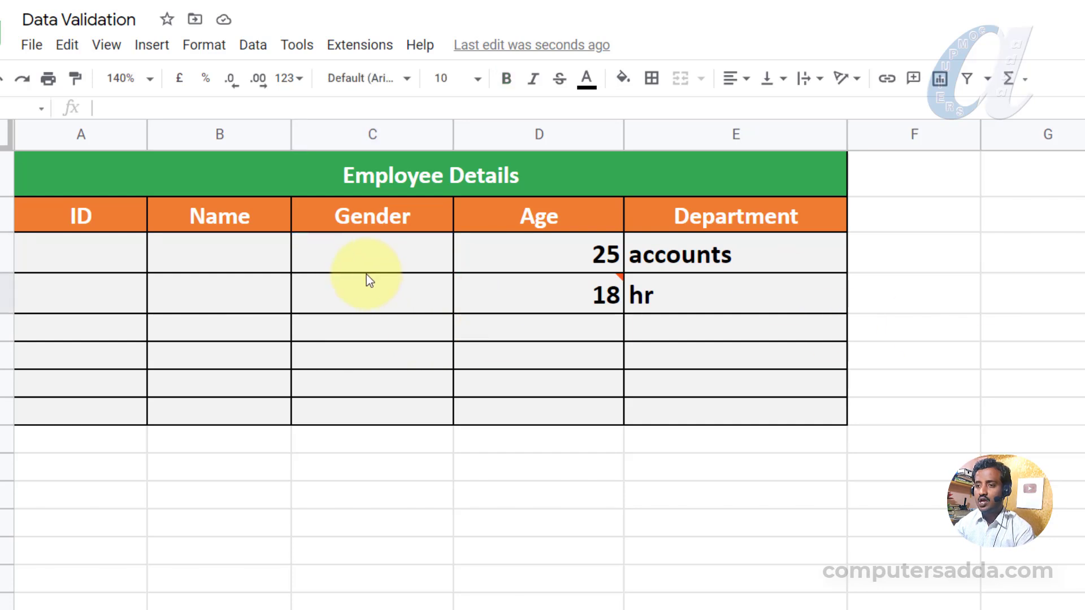
left_click_drag(353, 246, 355, 417)
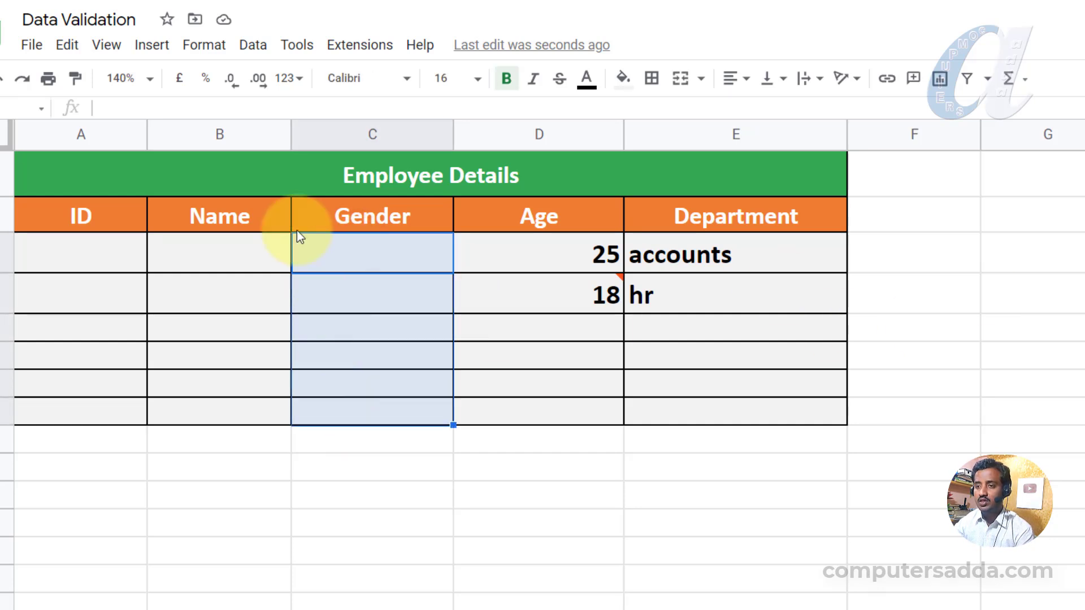
Give C3:C8 a list-of-items rule with Male,Female that rejects other input, and save it.
left_click(252, 44)
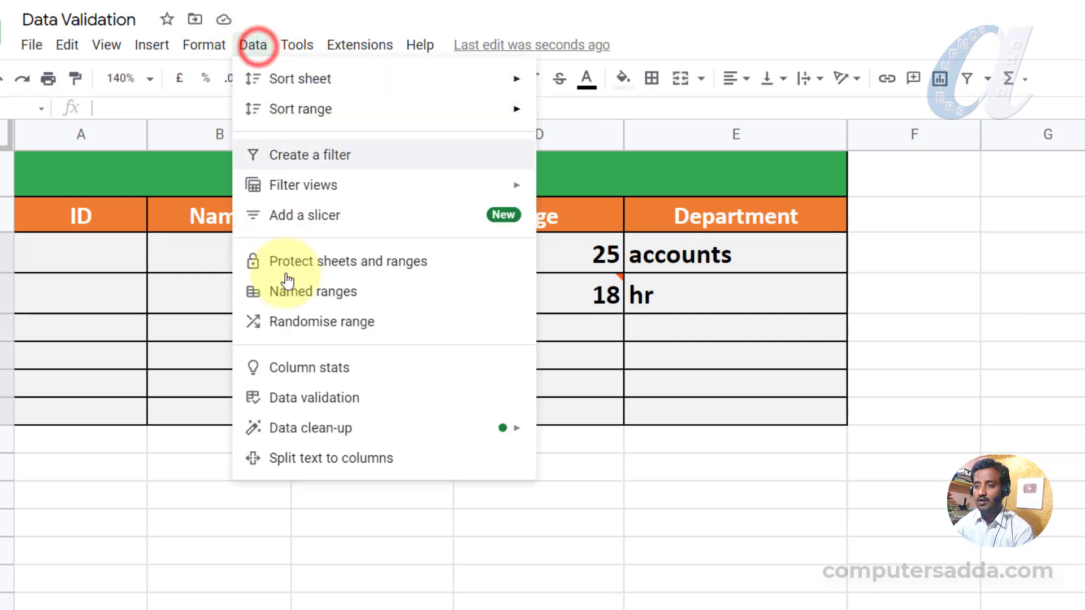
left_click(292, 398)
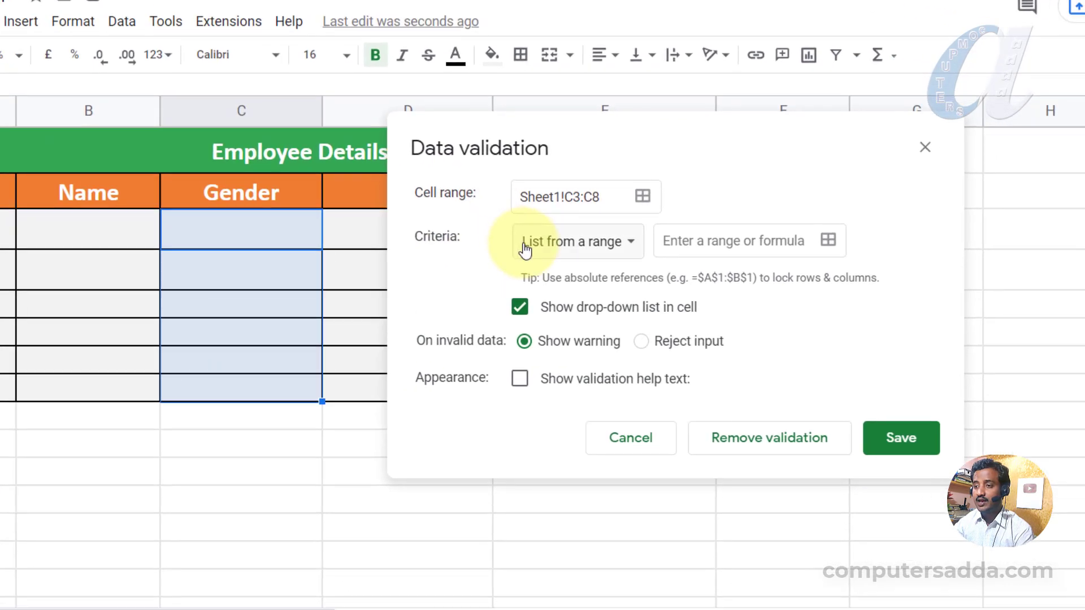
left_click(580, 235)
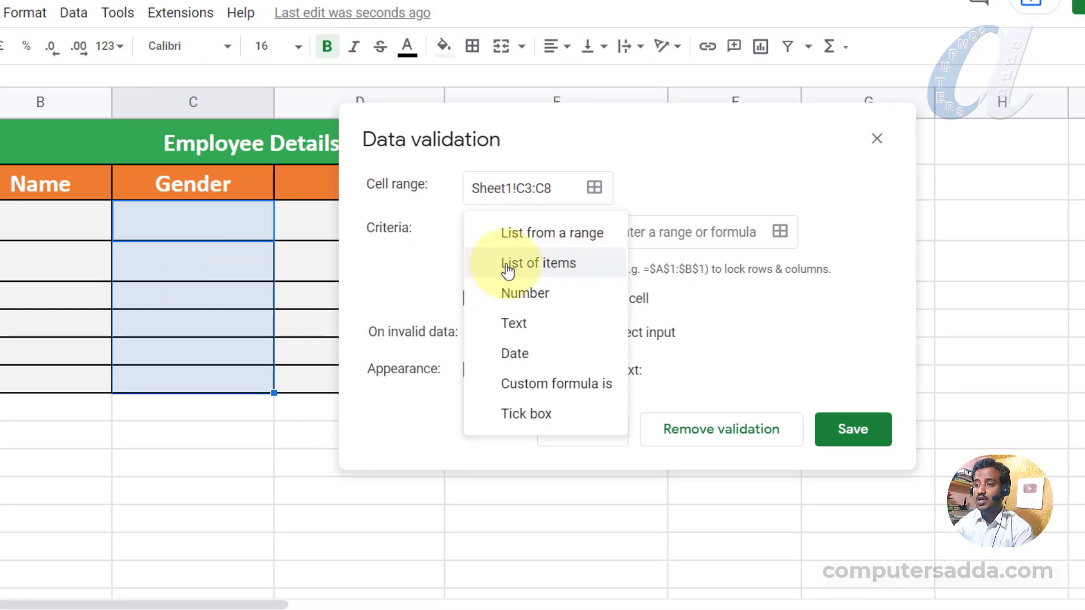
left_click(541, 265)
left_click(638, 237)
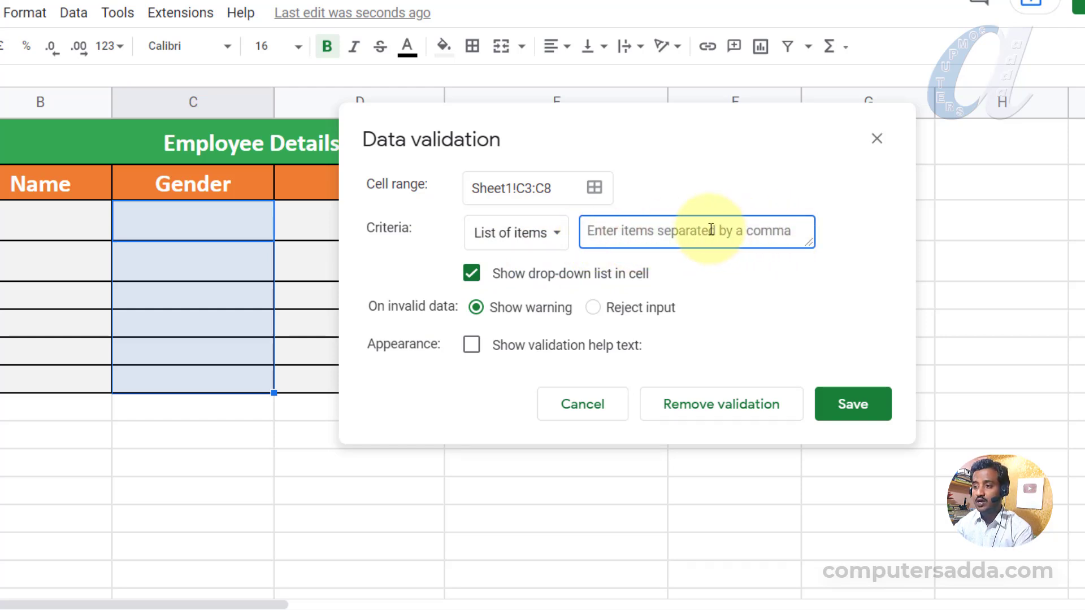
type("Male,Female")
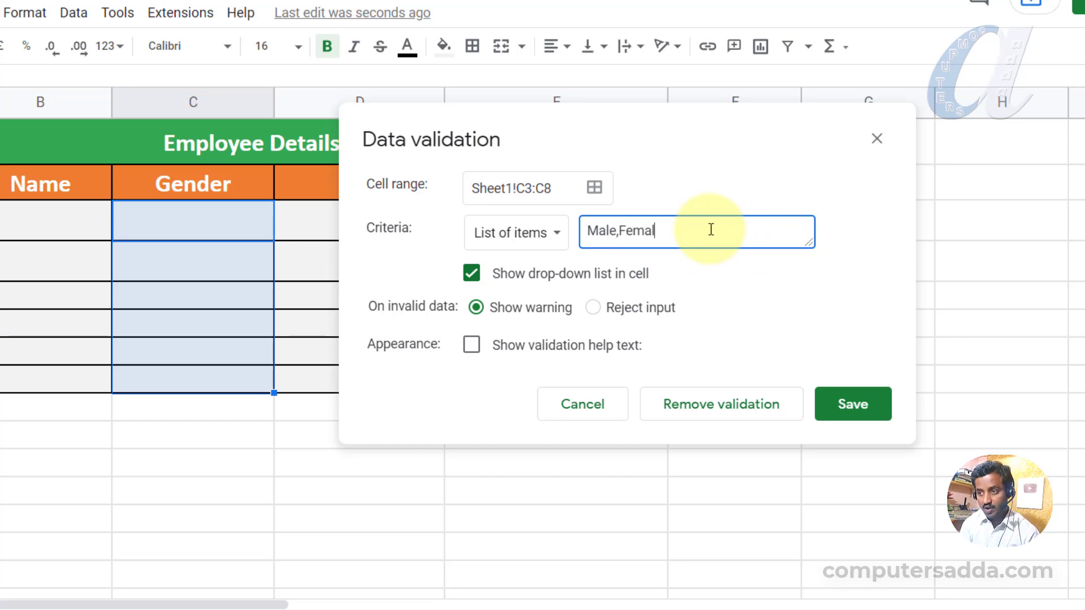
left_click(593, 307)
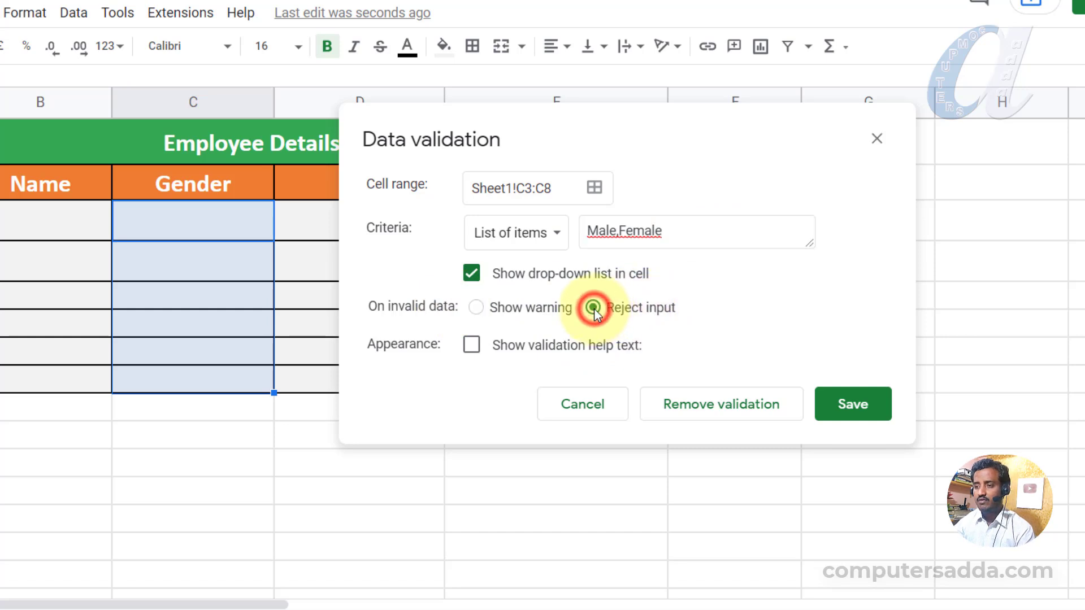
left_click(850, 412)
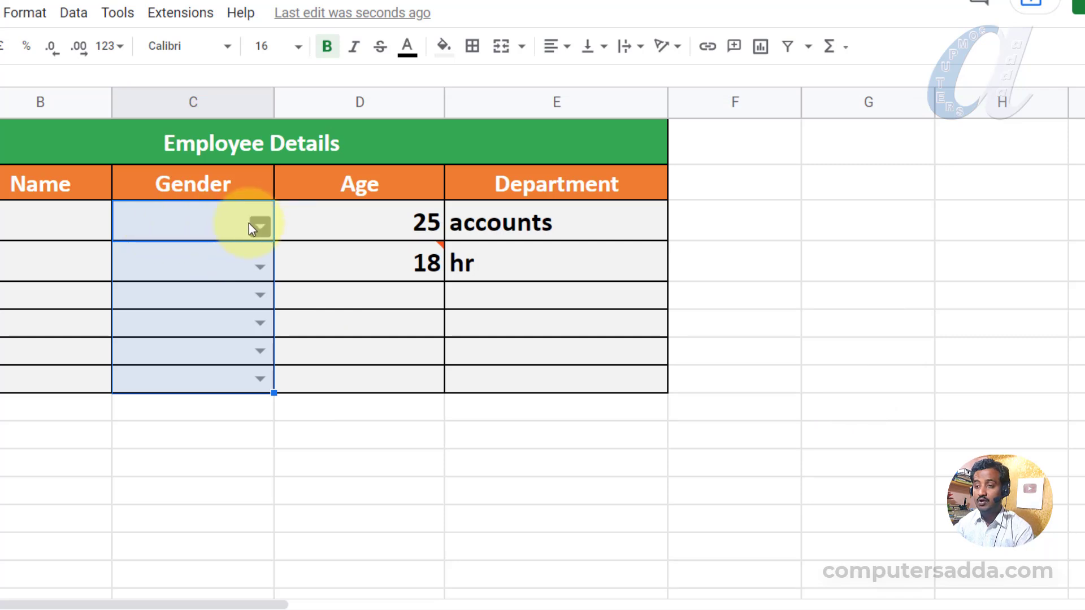
Choose Male in C4 and Female in C5 and C6 from the Gender drop-downs.
left_click(765, 264)
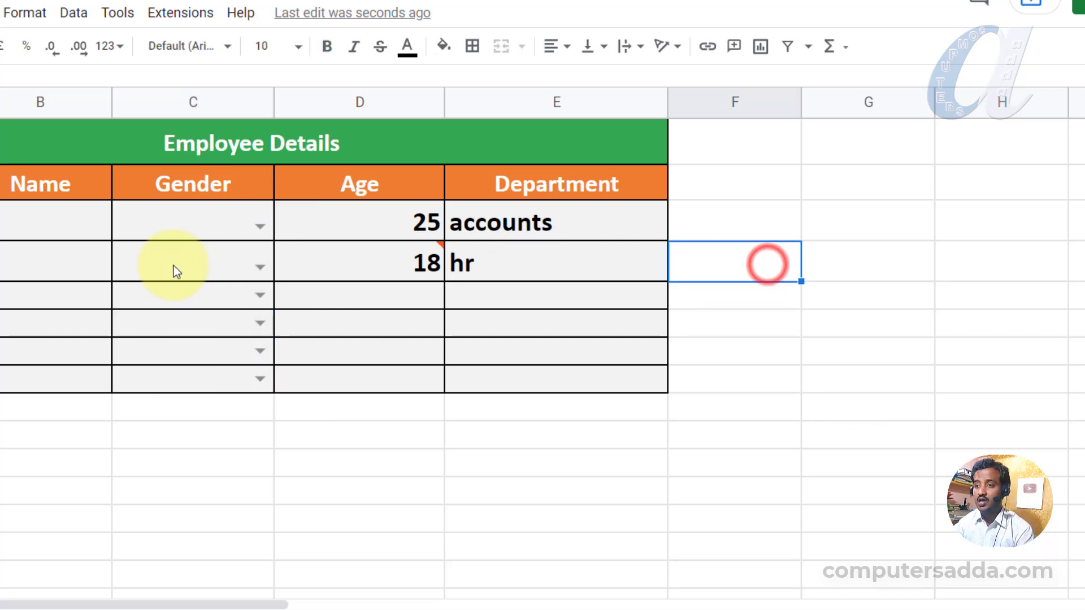
left_click(186, 263)
left_click(260, 268)
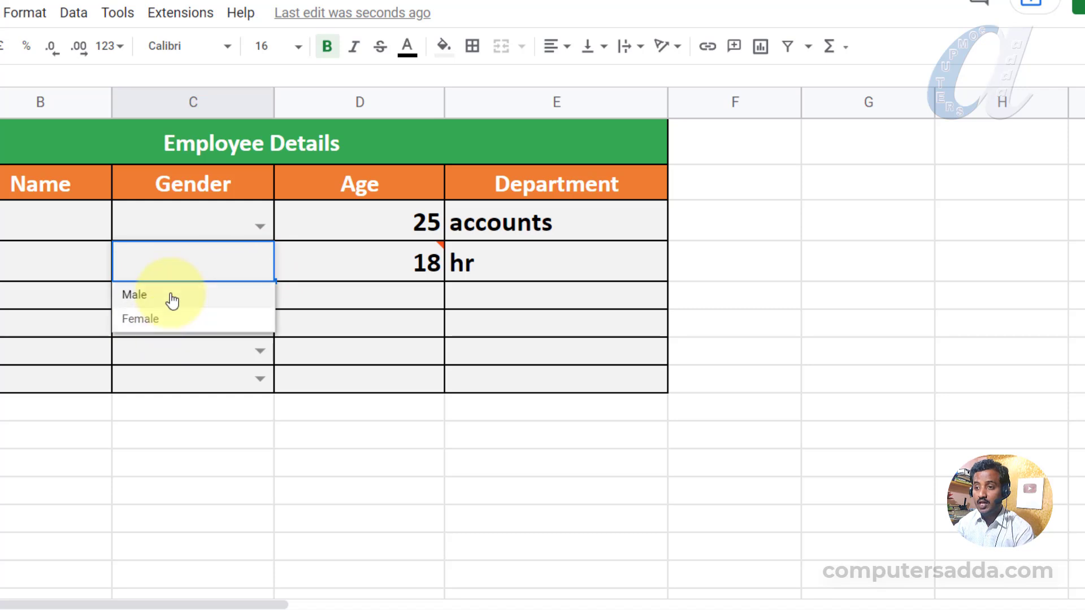
left_click(135, 294)
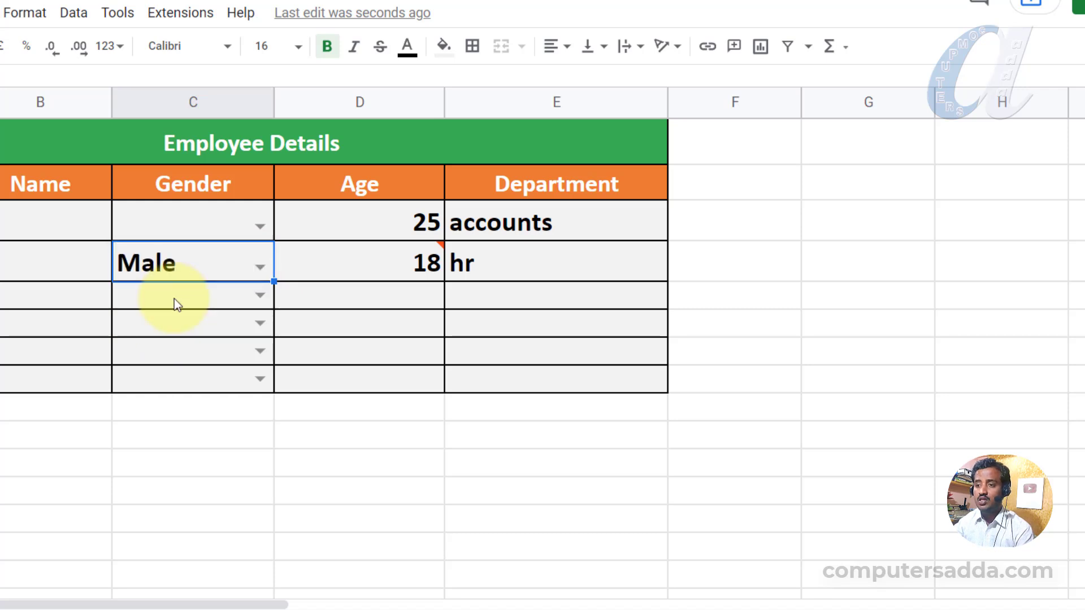
left_click(258, 294)
left_click(150, 357)
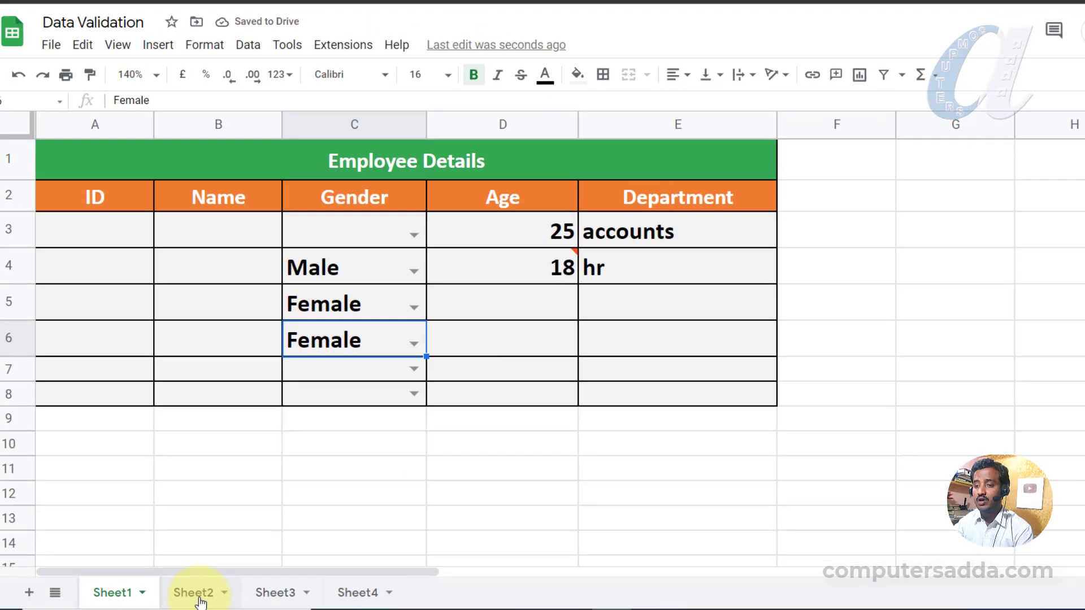
Review the department names in Sheet2 A2:A7, switching back and forth with Sheet1.
left_click(195, 588)
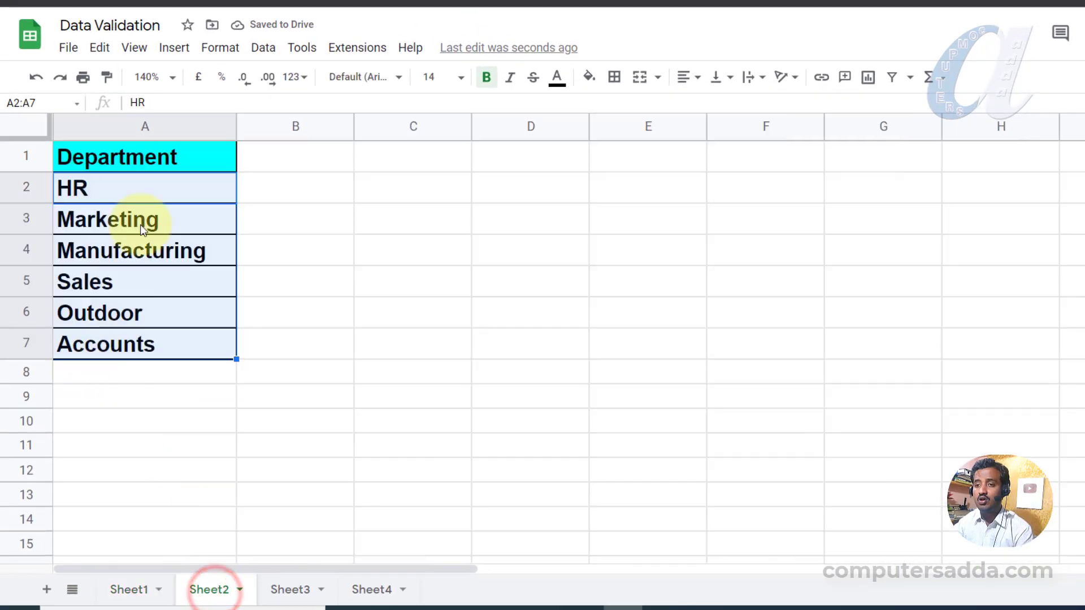
left_click_drag(125, 196, 113, 344)
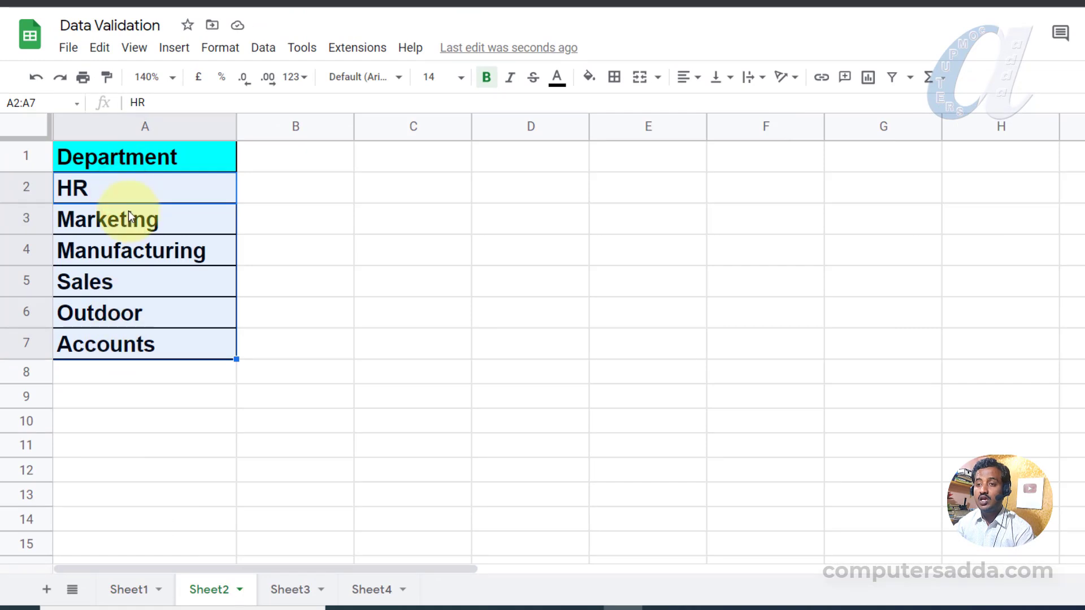
left_click_drag(133, 193, 127, 341)
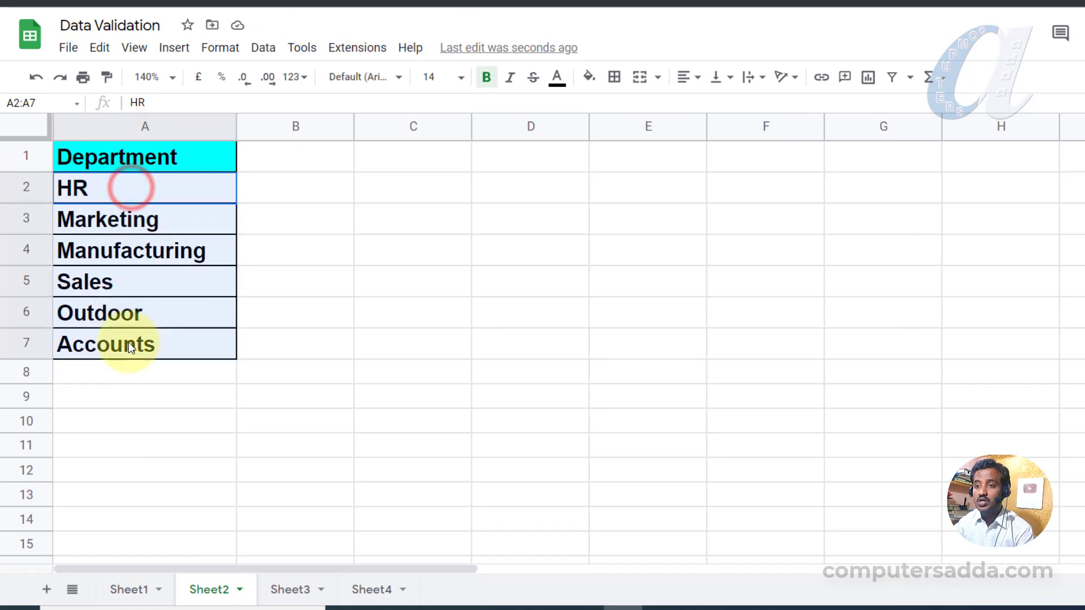
left_click(130, 589)
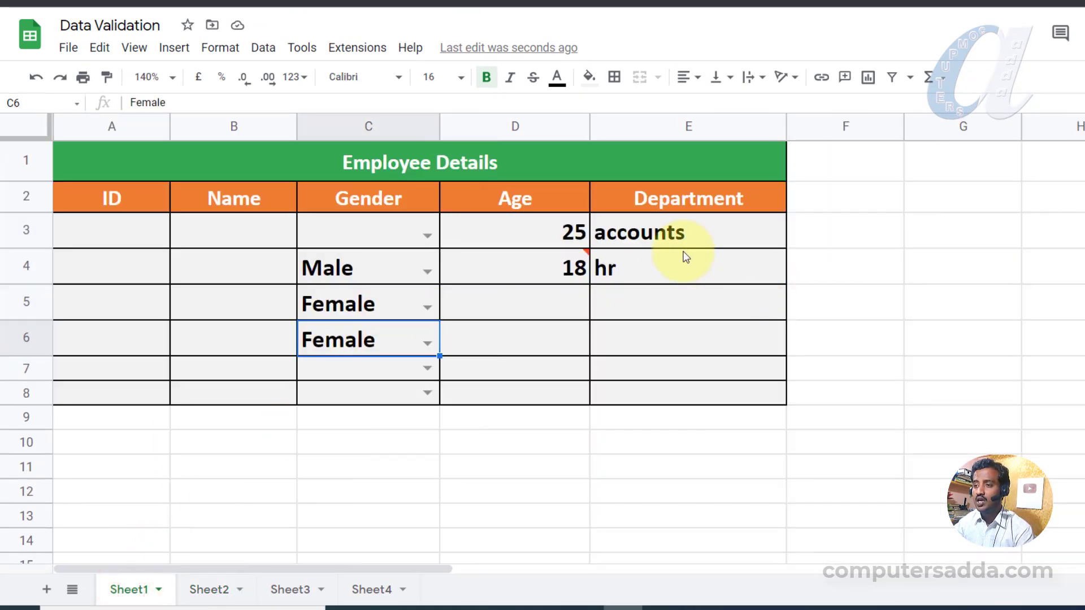
left_click_drag(691, 226, 668, 400)
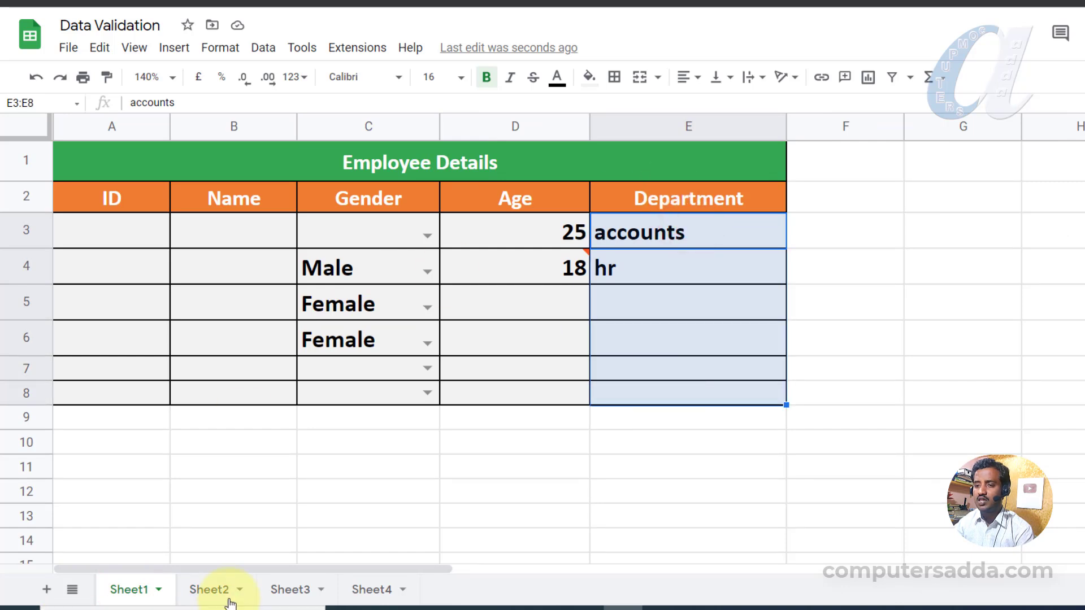
left_click(216, 590)
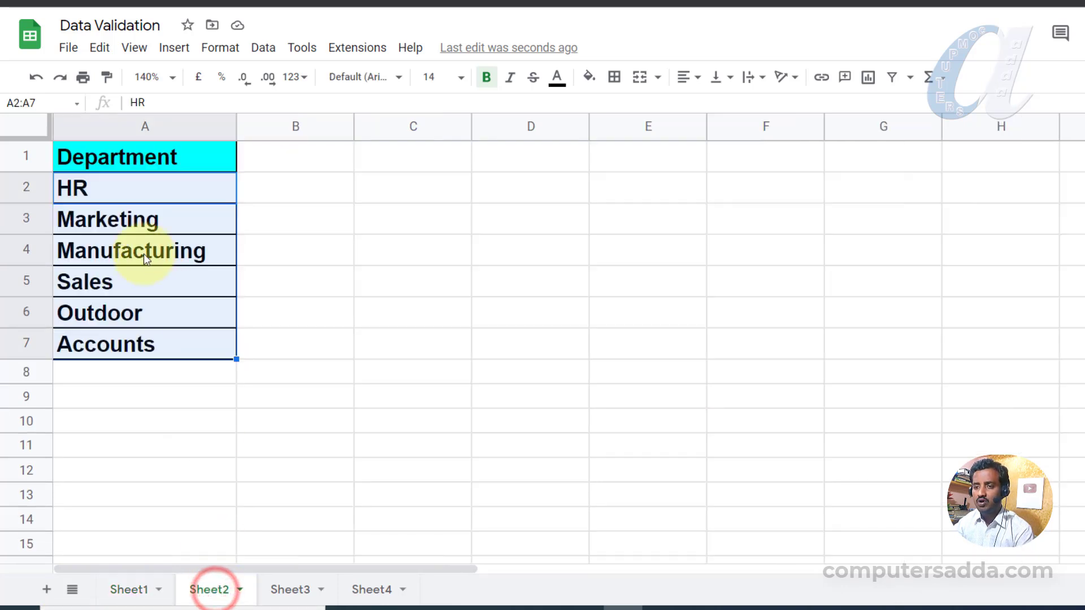
left_click_drag(120, 188, 117, 348)
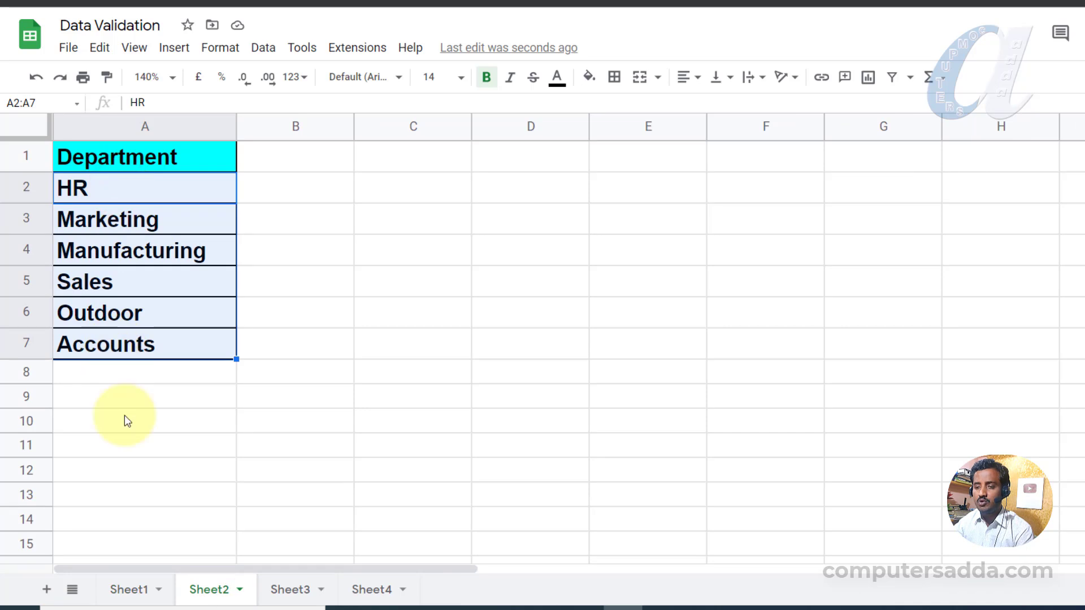
left_click(123, 591)
Delete the accounts and hr entries from Department cells E3:E8.
left_click_drag(721, 232, 692, 394)
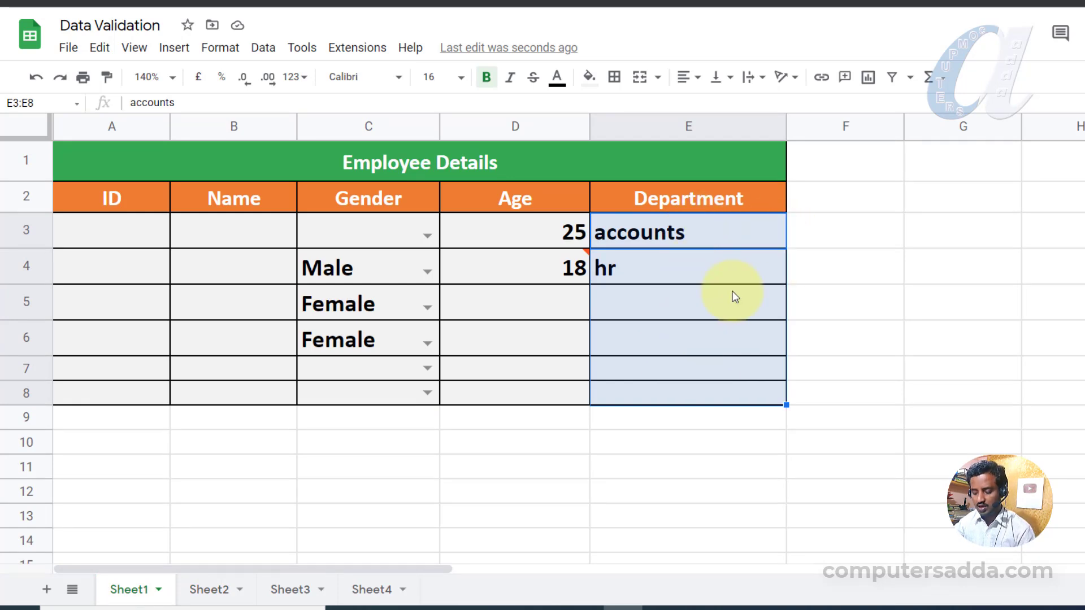
key("Delete")
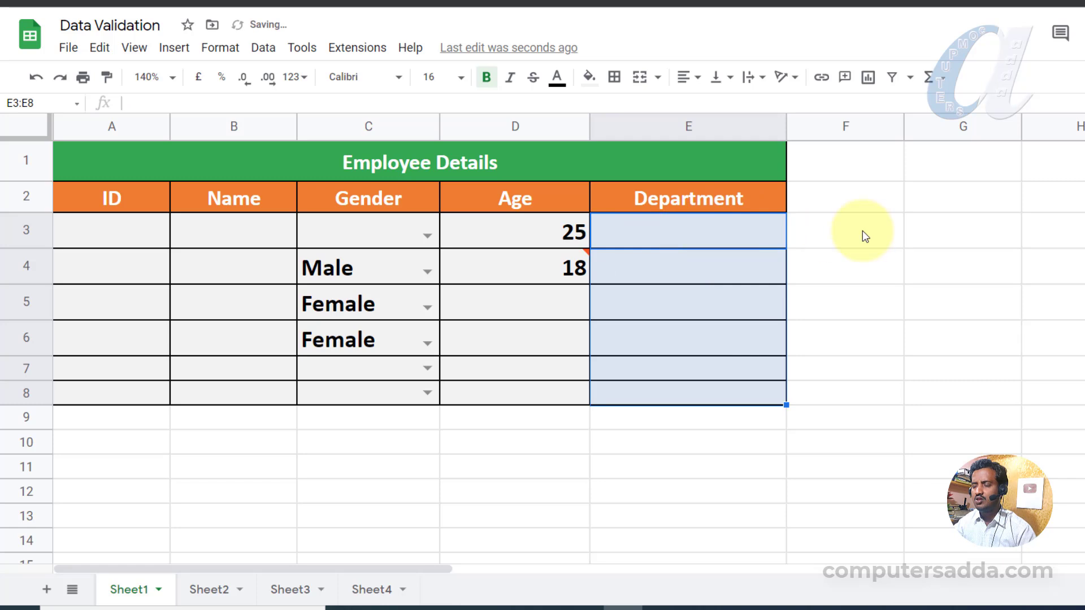
left_click(908, 235)
left_click_drag(668, 232, 666, 400)
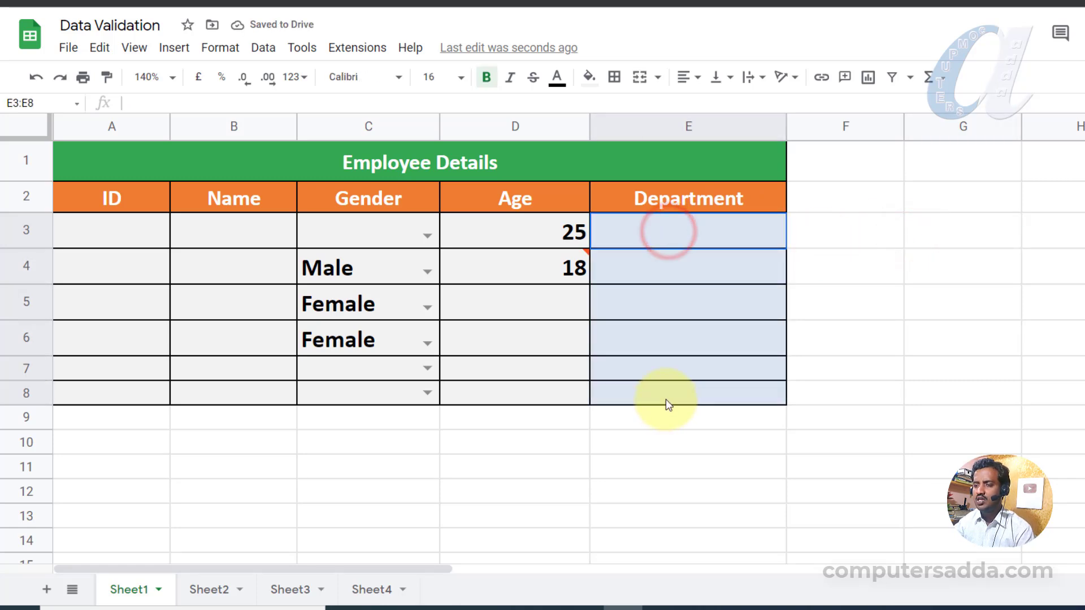
Open data validation for Department cells E3:E8 with a list-from-a-range criterion.
left_click(274, 50)
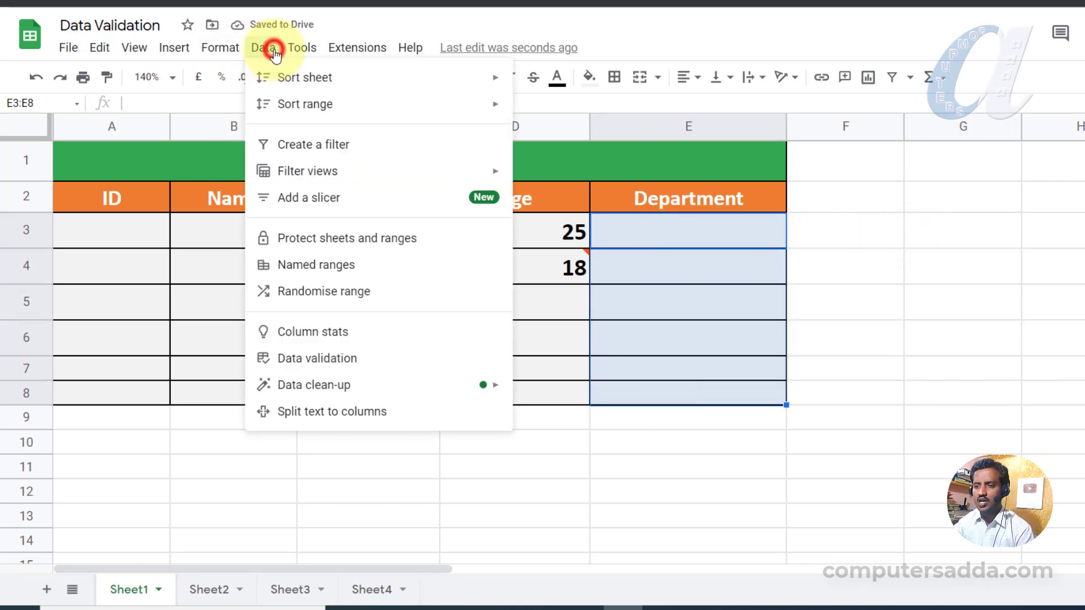
left_click(304, 357)
left_click_drag(609, 172, 283, 145)
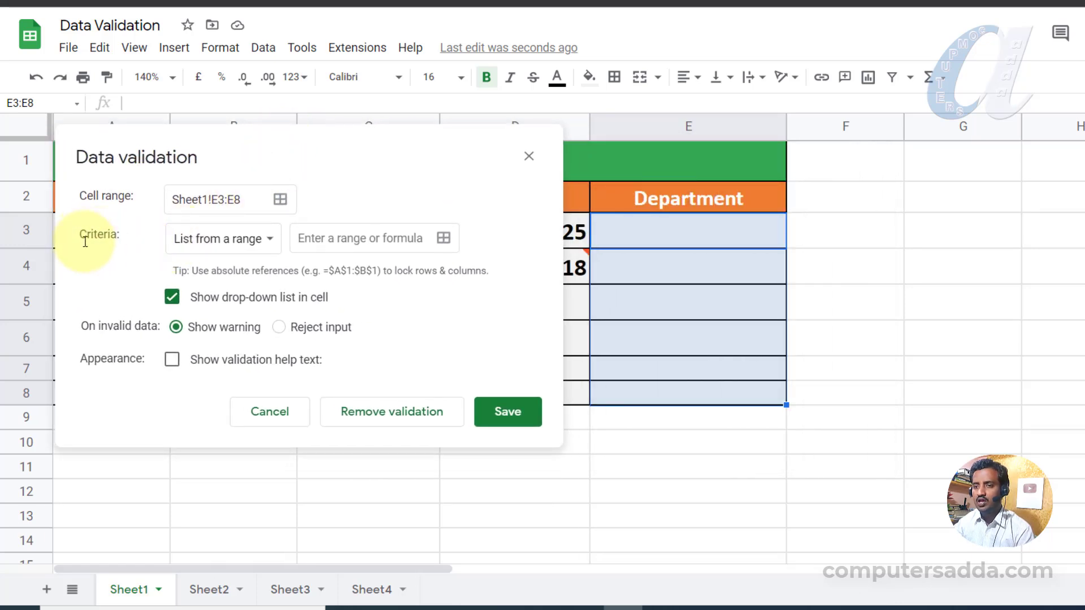
left_click(271, 241)
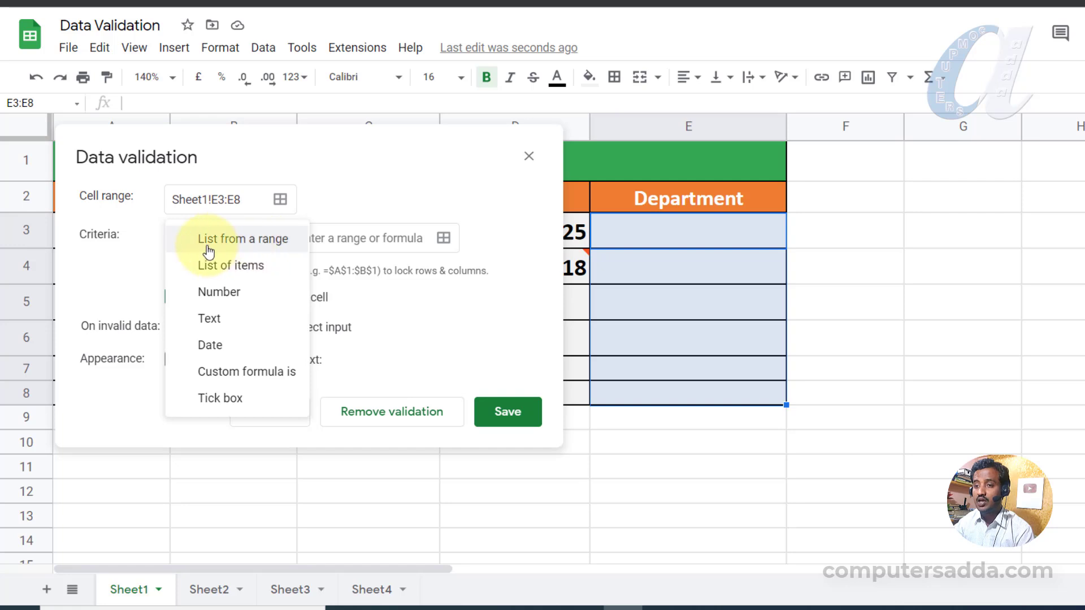
left_click(276, 244)
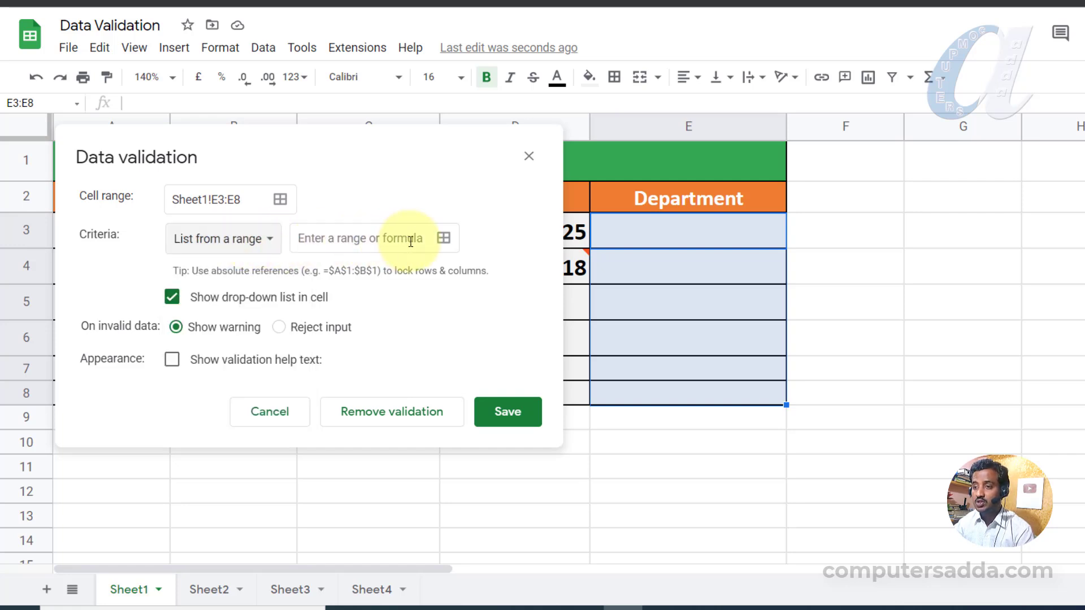
left_click(444, 238)
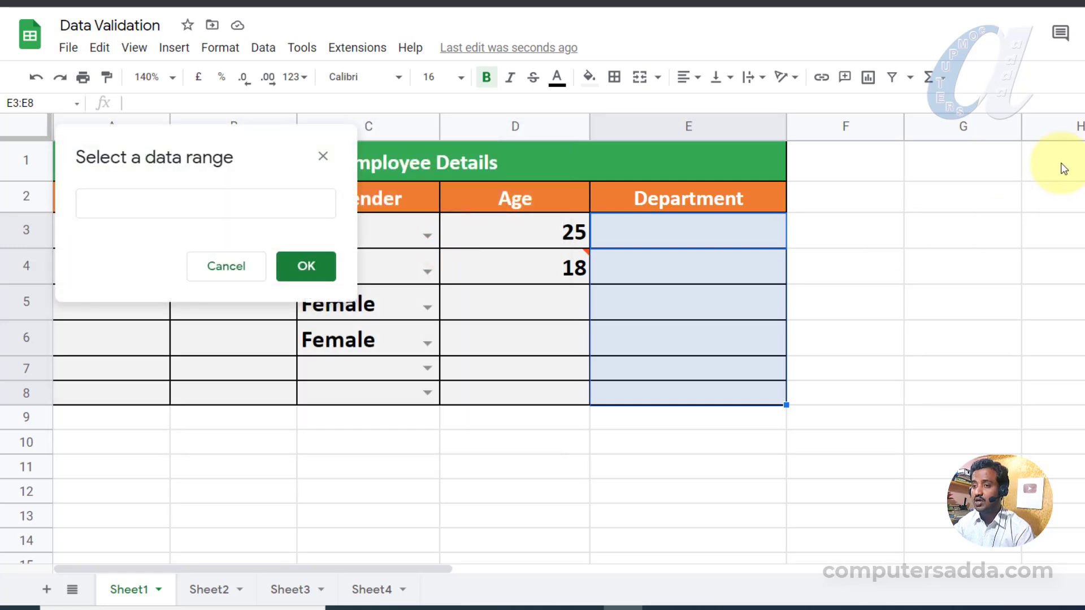
Use Sheet2!A2:A7 as the list source, reject other input, save, and return to Sheet1.
left_click(206, 591)
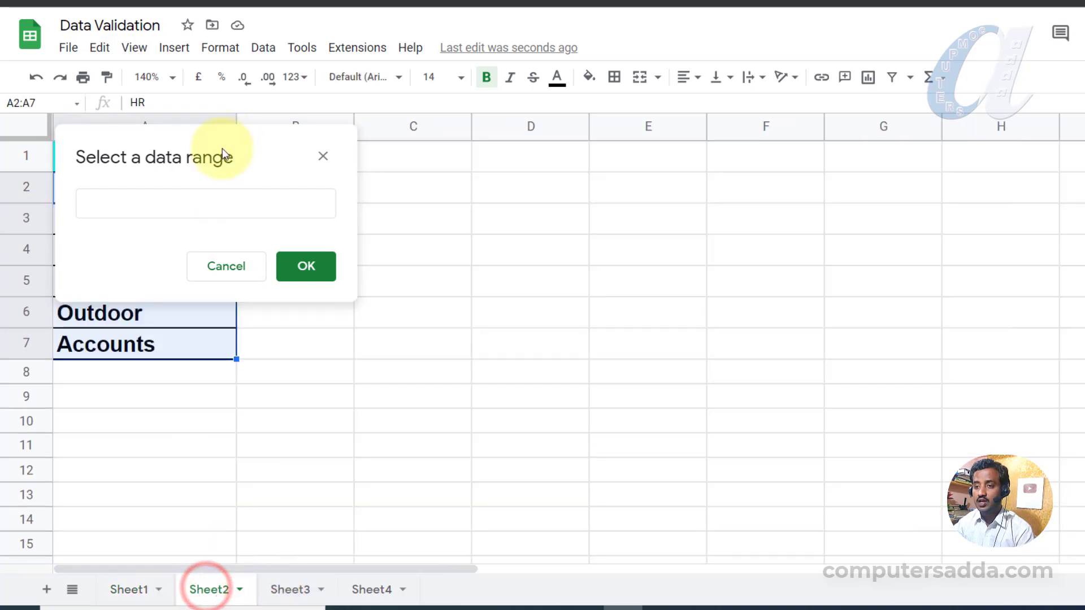
left_click(180, 151)
left_click_drag(93, 188, 96, 353)
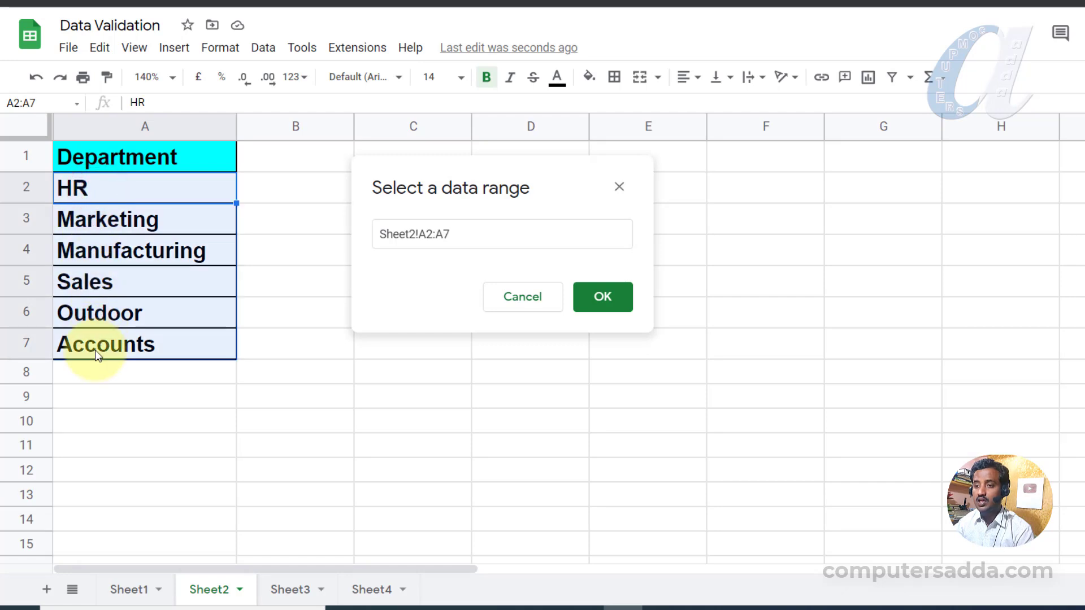
left_click(603, 299)
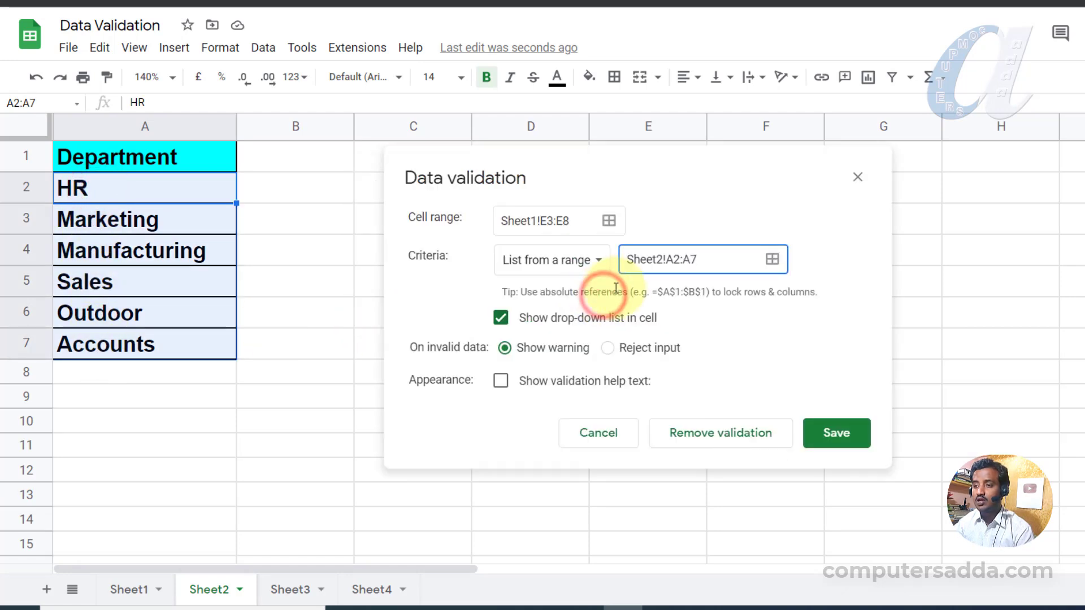
left_click(608, 348)
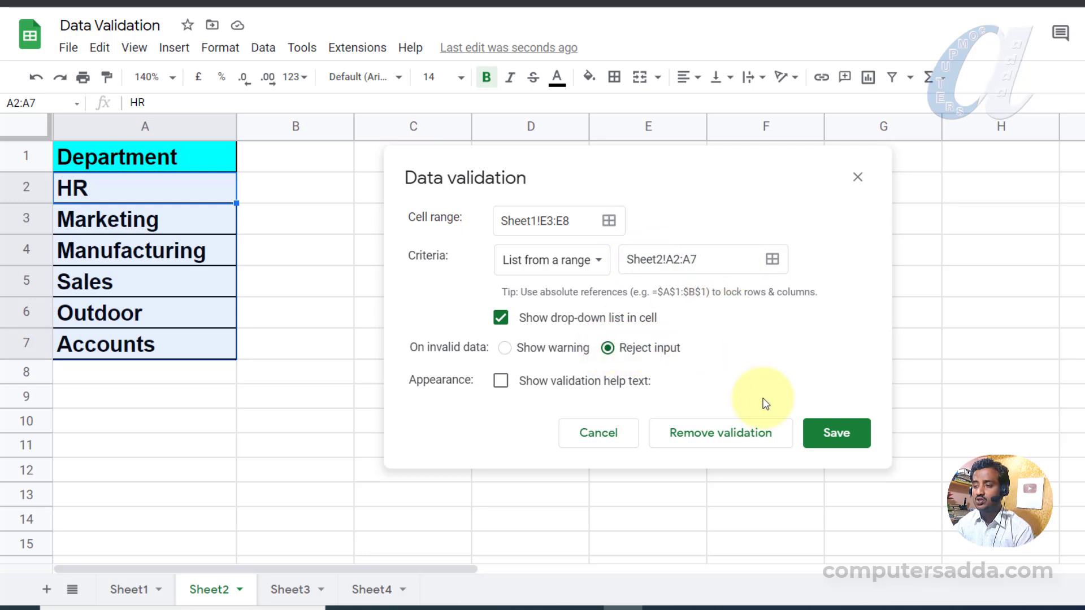
left_click(834, 434)
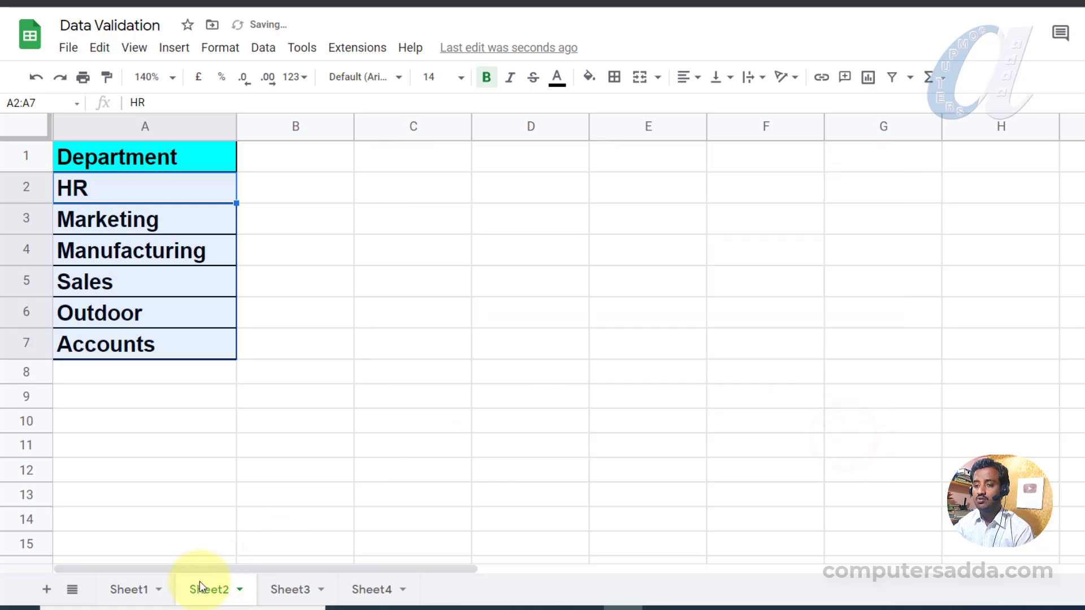
left_click(131, 589)
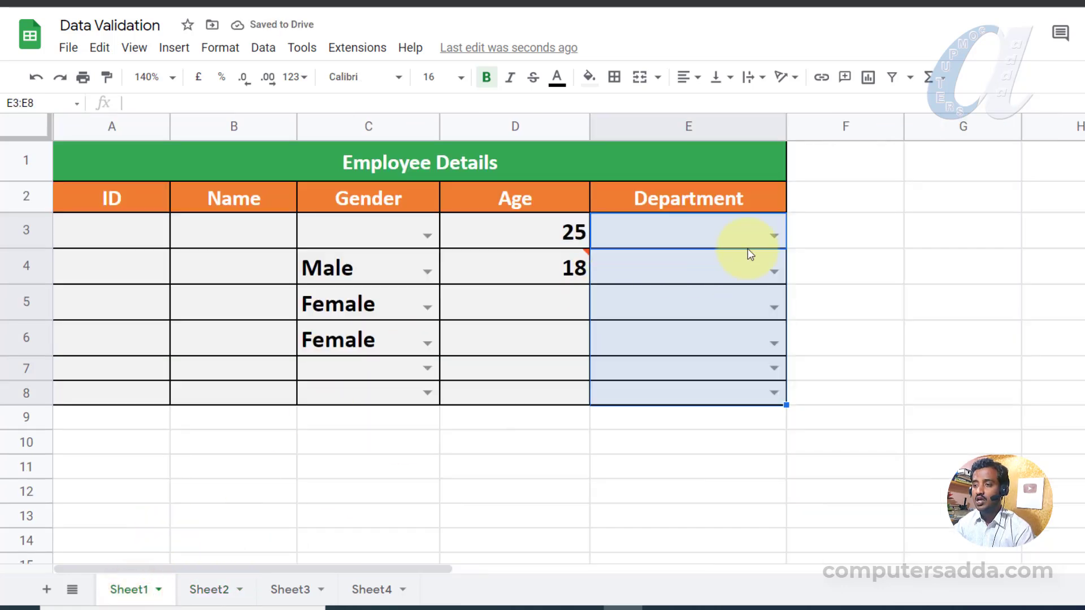
Choose Sales for E3 and Marketing for E4 from the Department dropdowns.
left_click(773, 237)
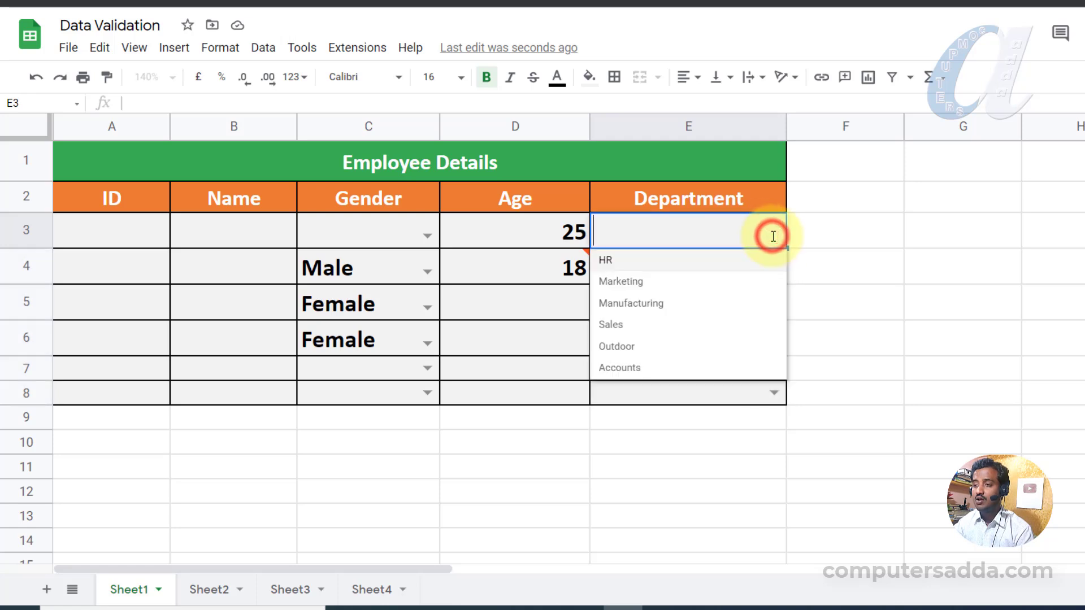
left_click(627, 326)
left_click(704, 277)
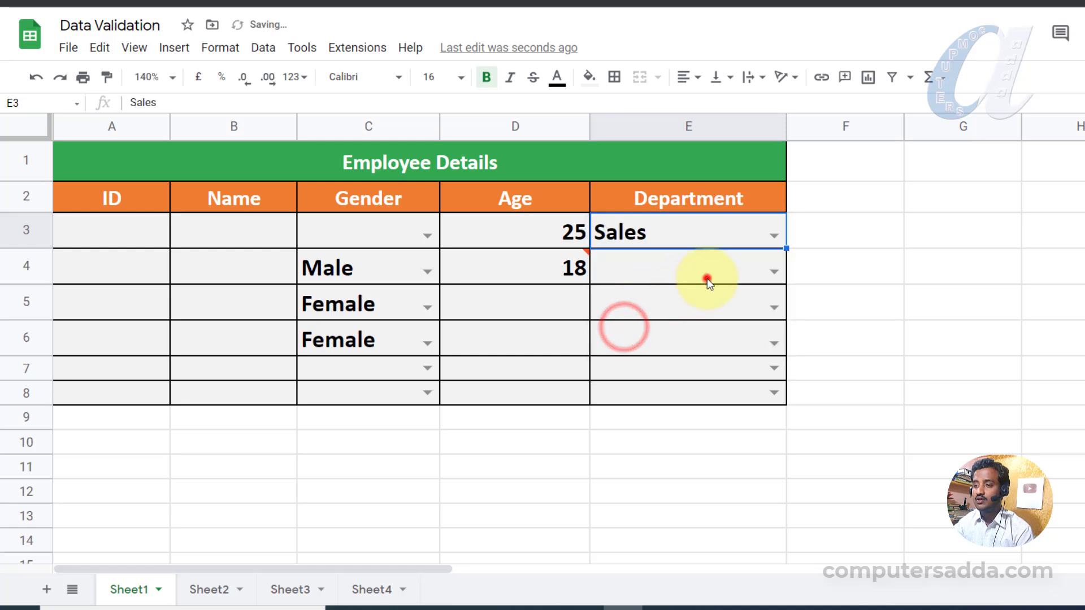
left_click(772, 270)
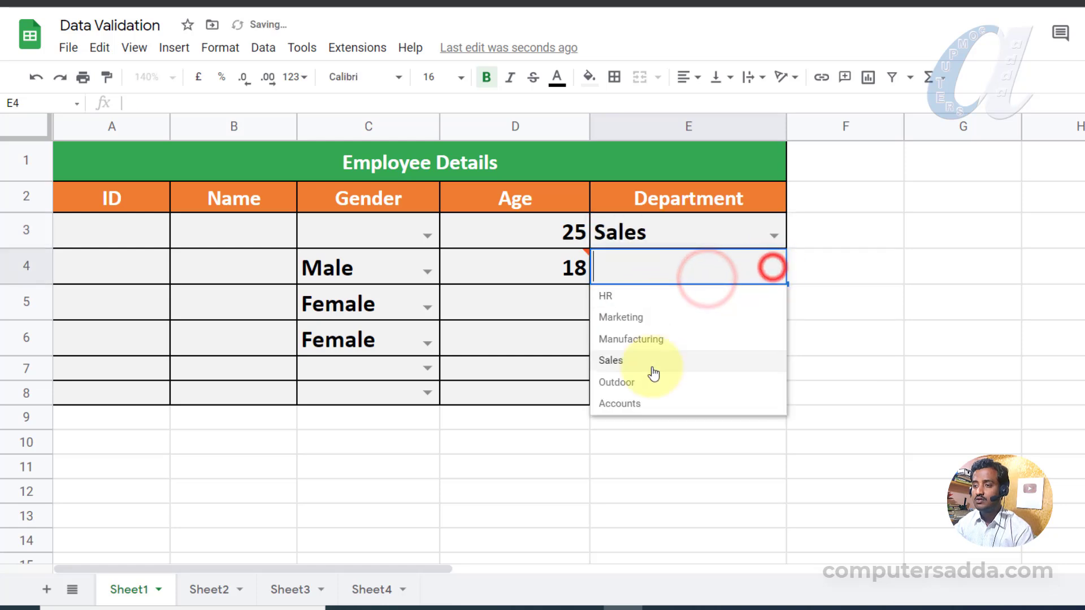
left_click(630, 317)
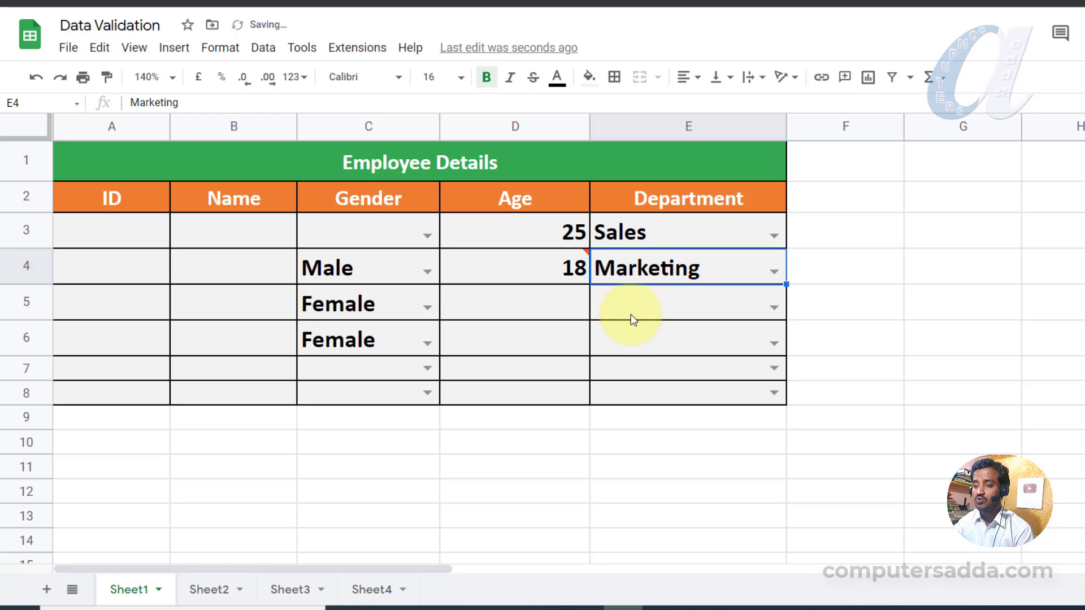
double_click(125, 235)
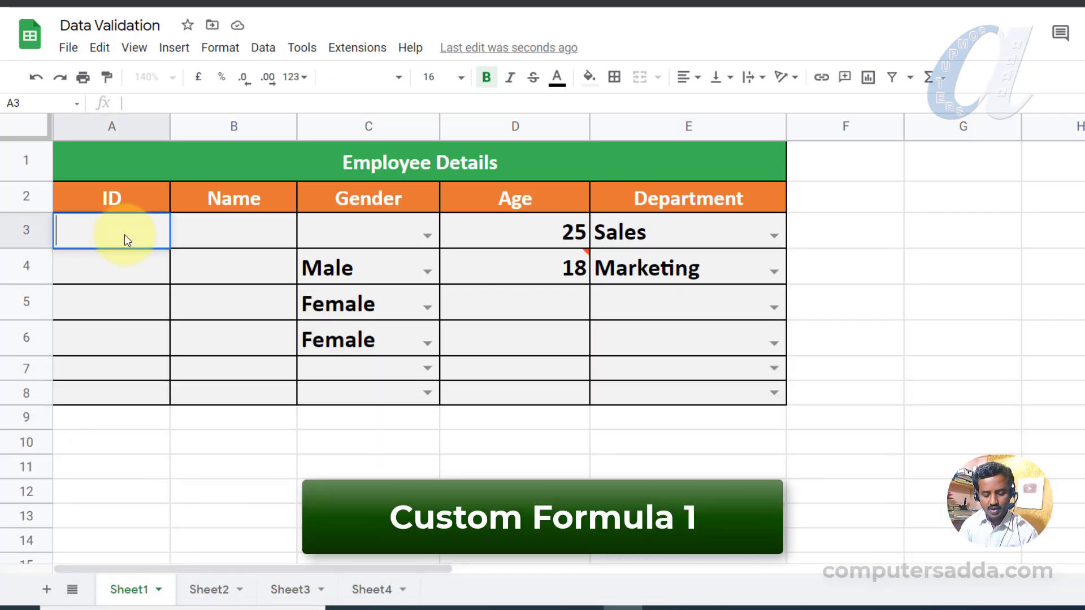
Enter EMP01 and EMP02 in A3:A4, then delete the IDs in A3:A8 and reselect the range.
type("EMP")
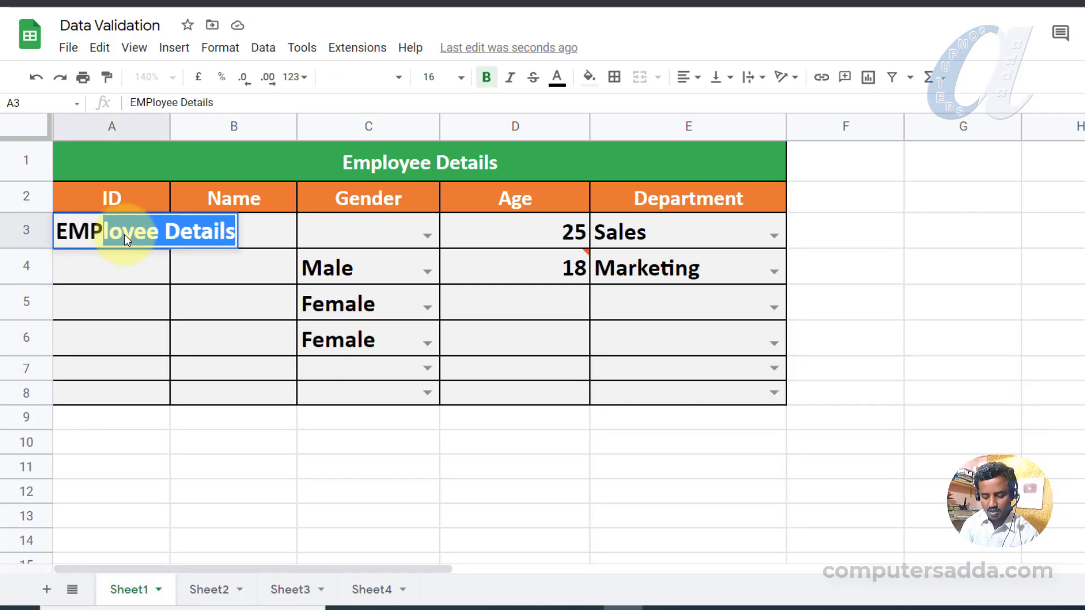
type("01")
key("Return")
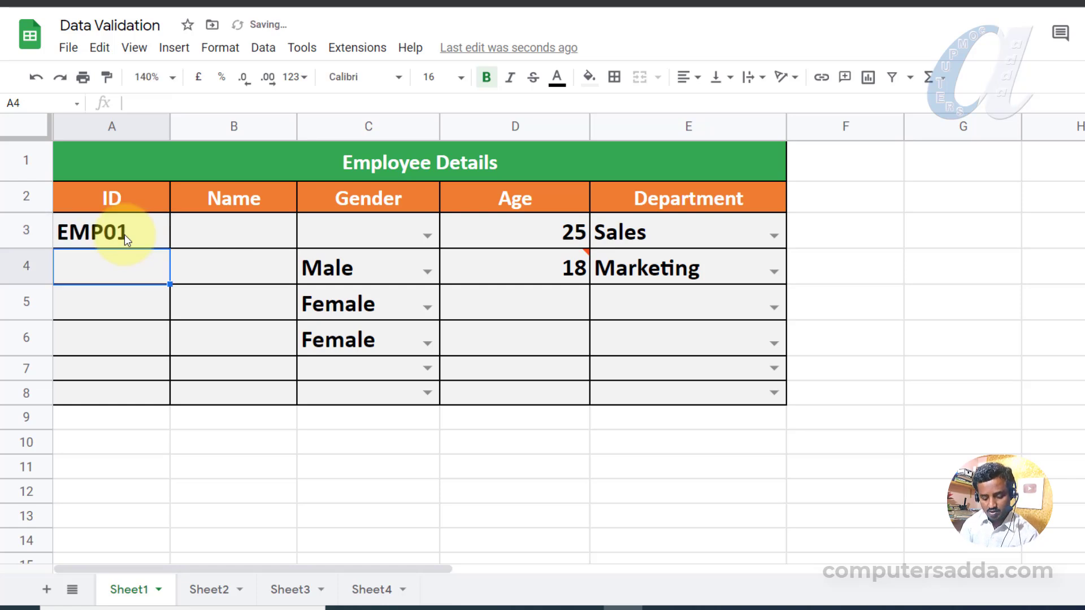
type("EMP02")
key("Return")
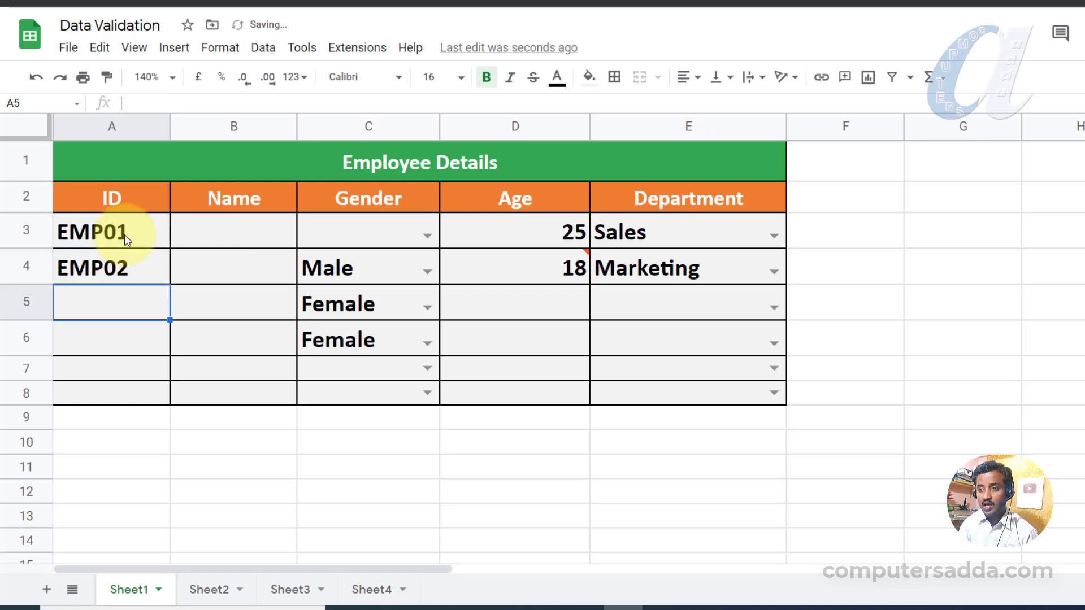
left_click_drag(136, 228, 123, 393)
key("Delete")
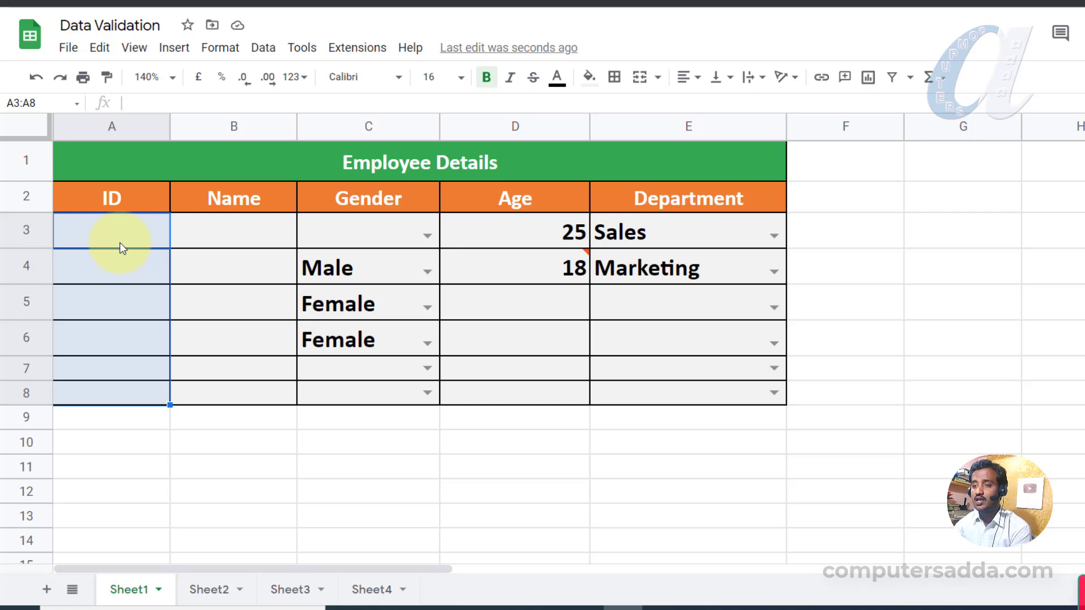
left_click_drag(120, 241, 97, 392)
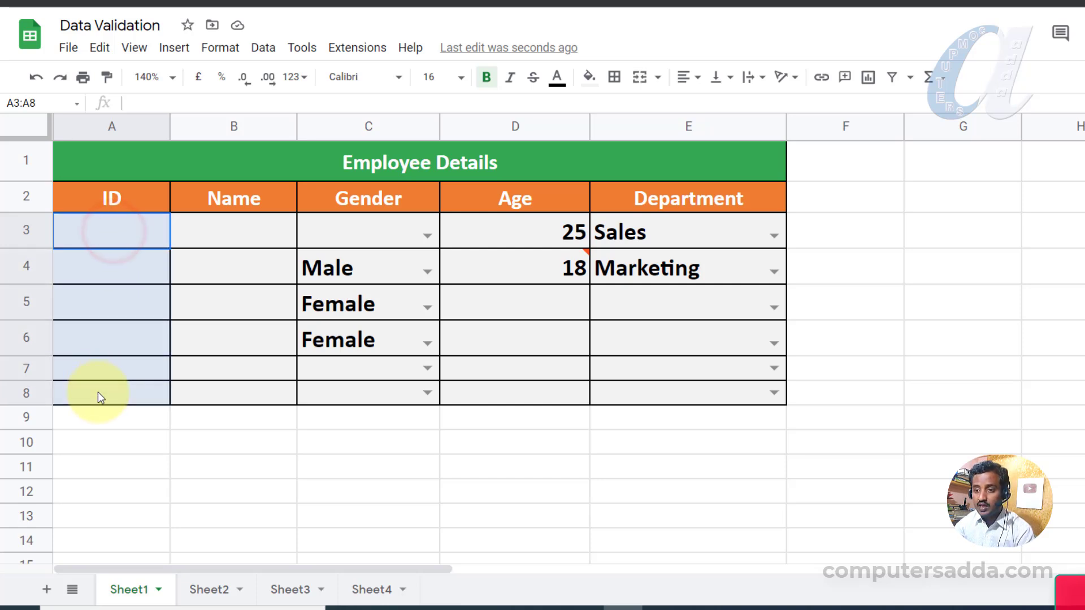
Give A3:A8 the custom formula rule =LEN(Sheet1!A3:A8)<=5.
left_click(264, 48)
left_click(289, 359)
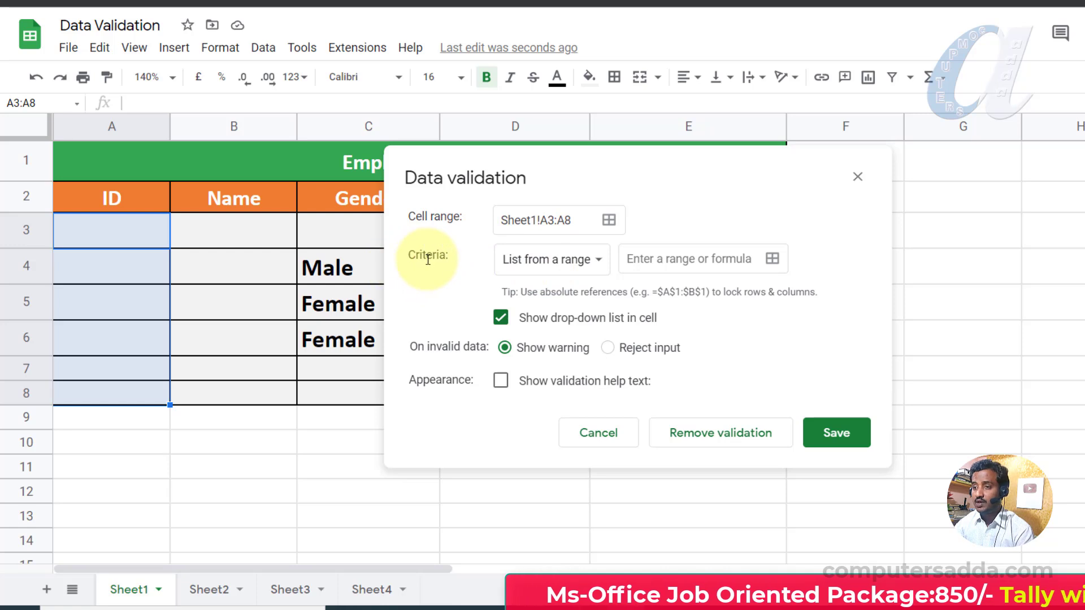
left_click(591, 260)
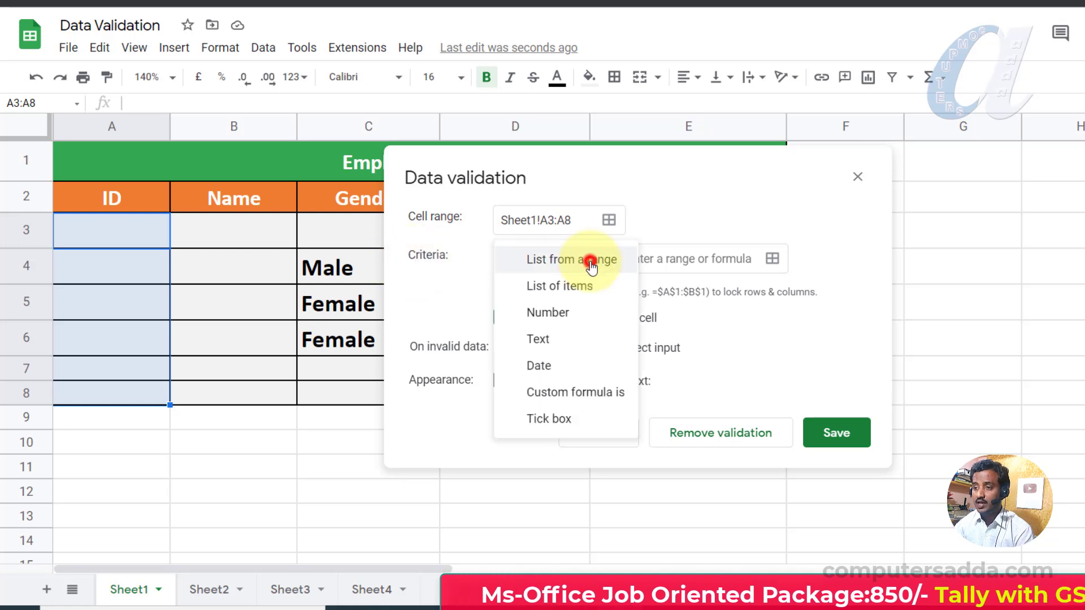
left_click(561, 398)
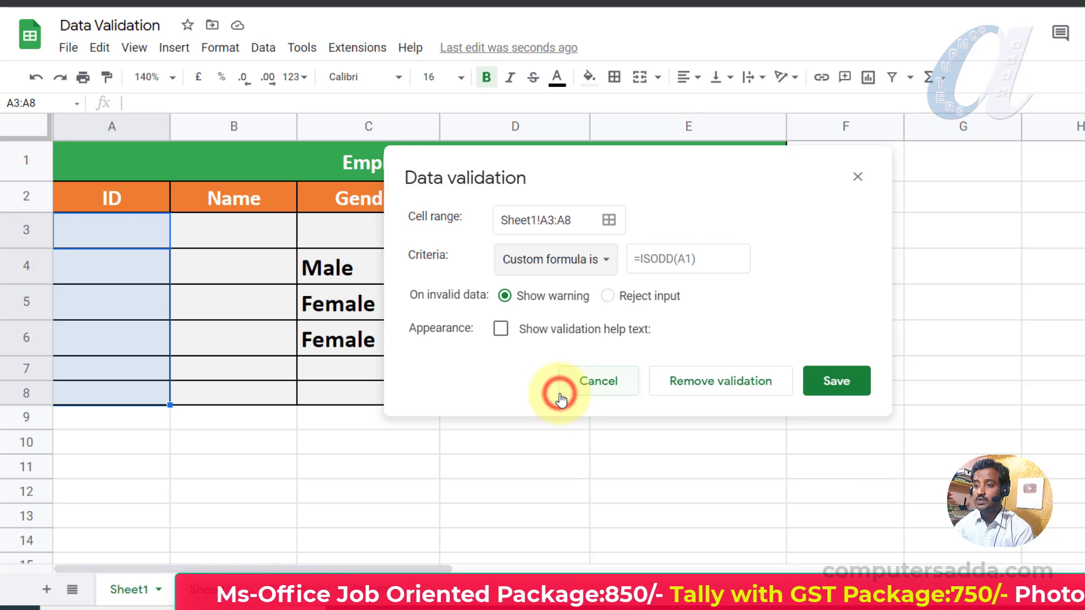
left_click(662, 254)
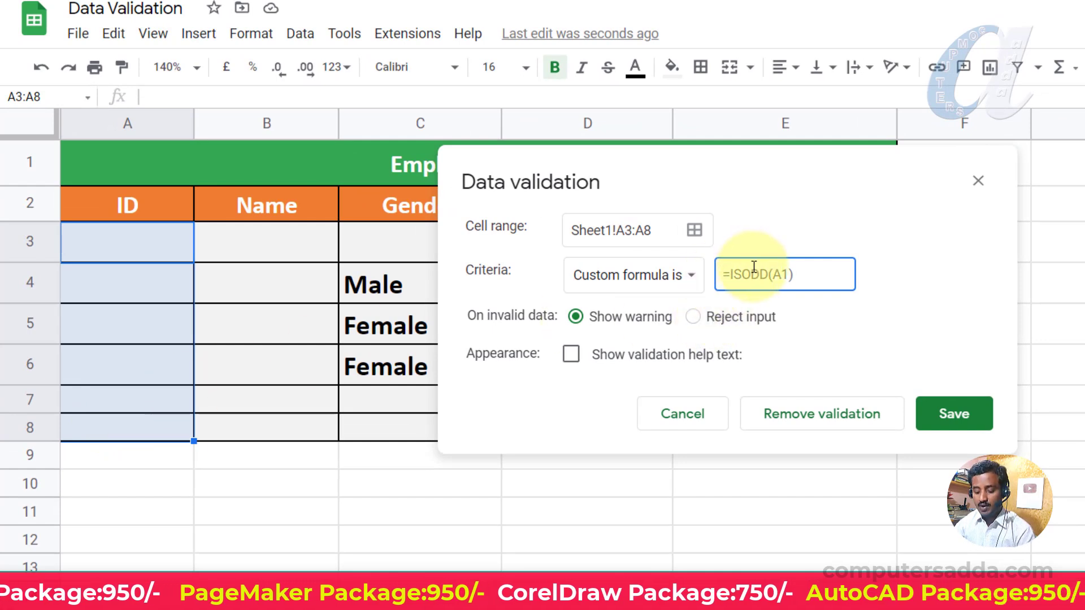
type("=")
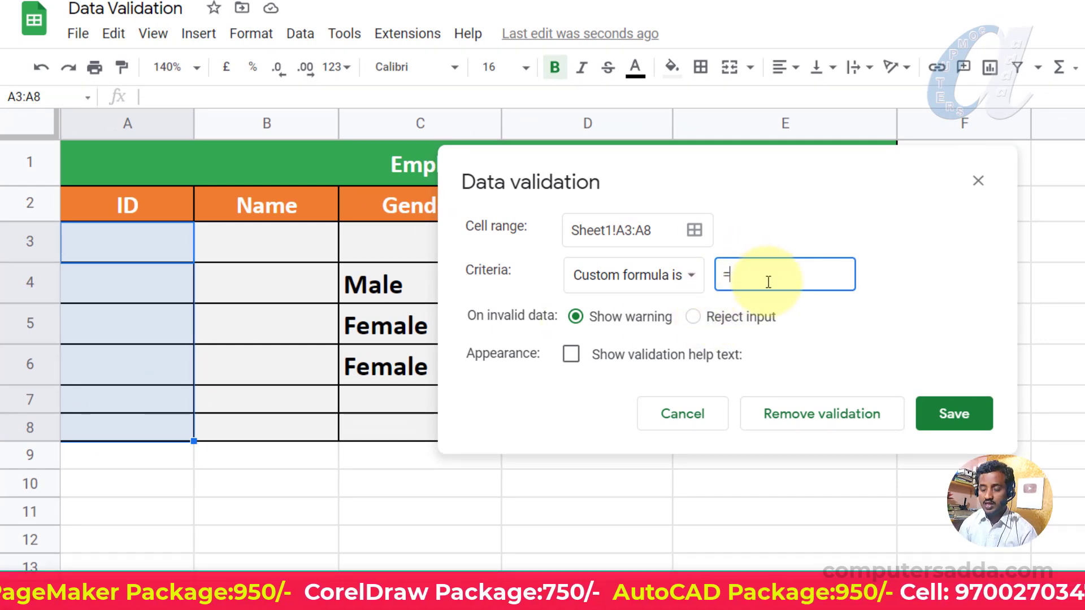
type("LEN(")
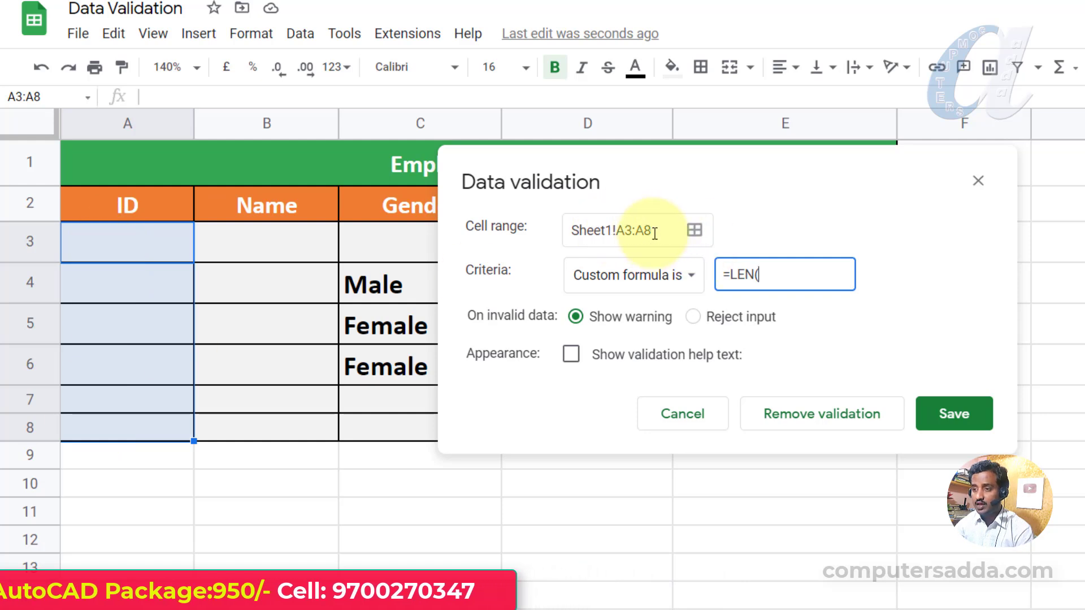
left_click_drag(656, 230, 552, 228)
key("ctrl+c")
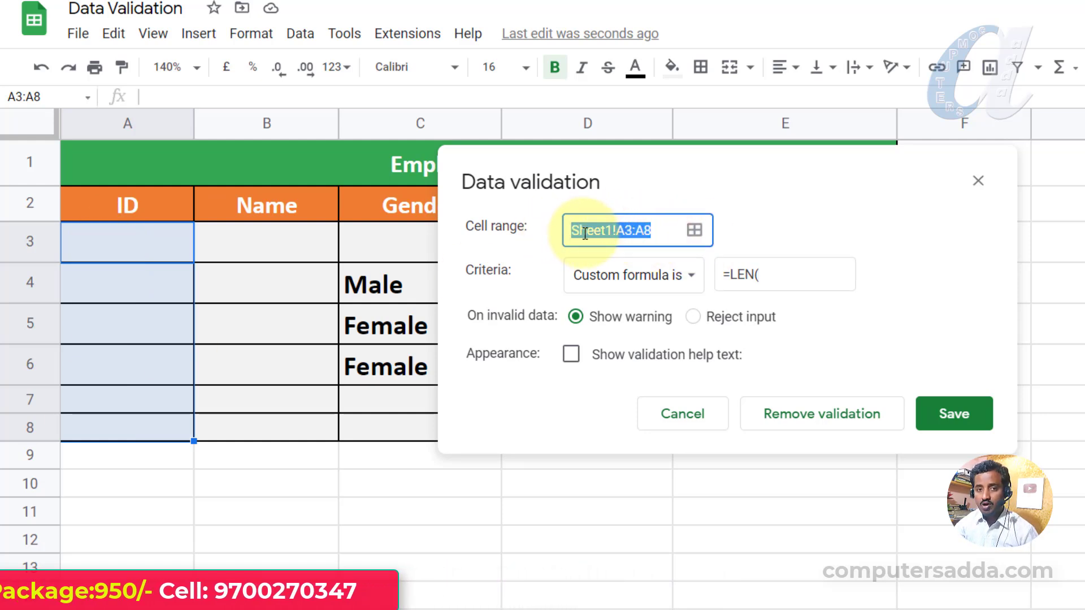
left_click(785, 275)
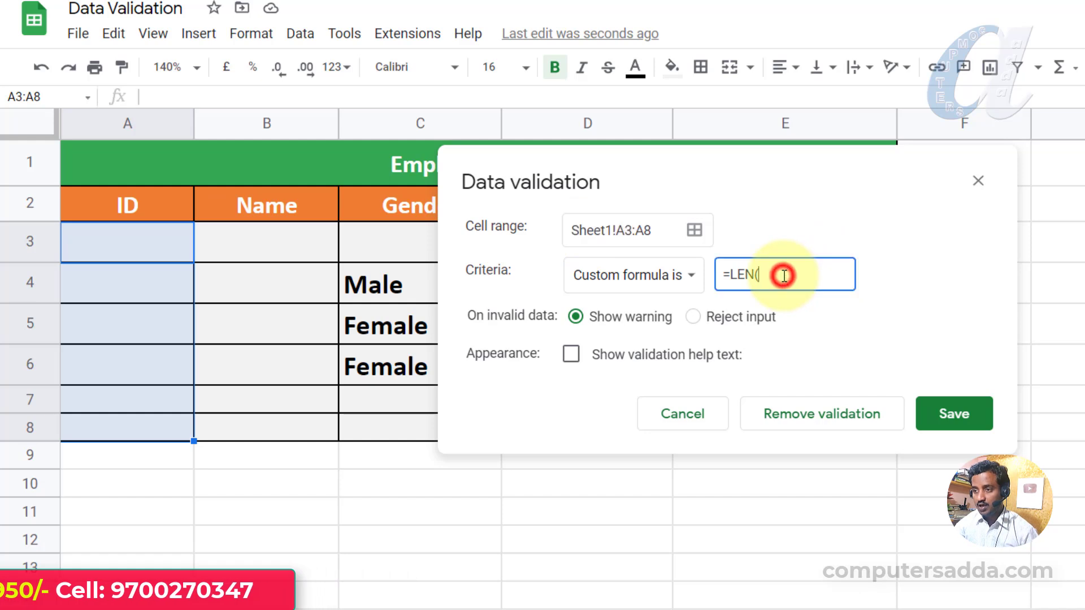
key("ctrl+v")
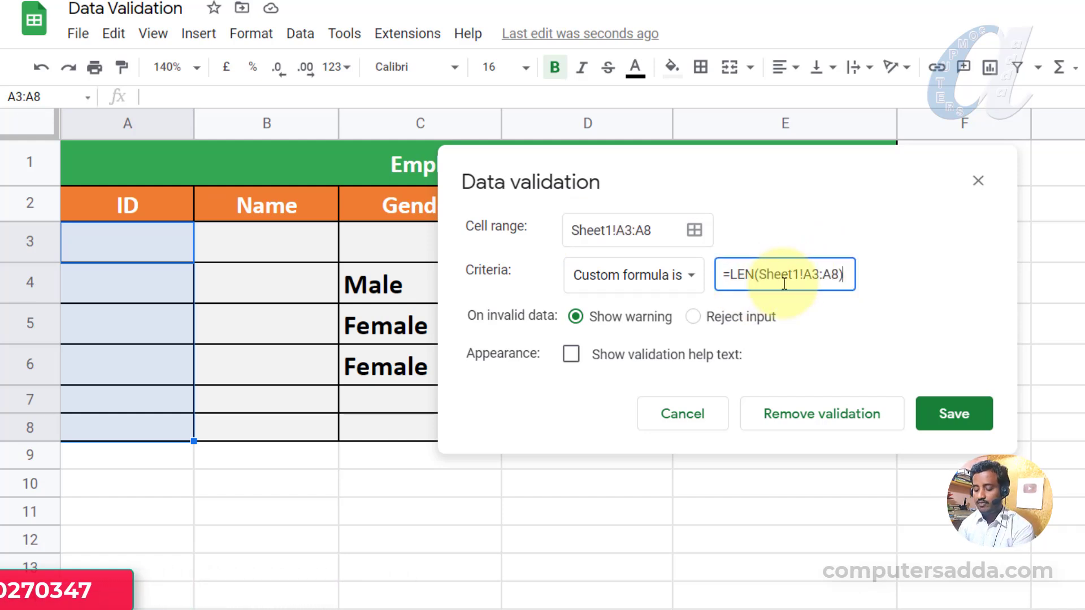
type(")<=5")
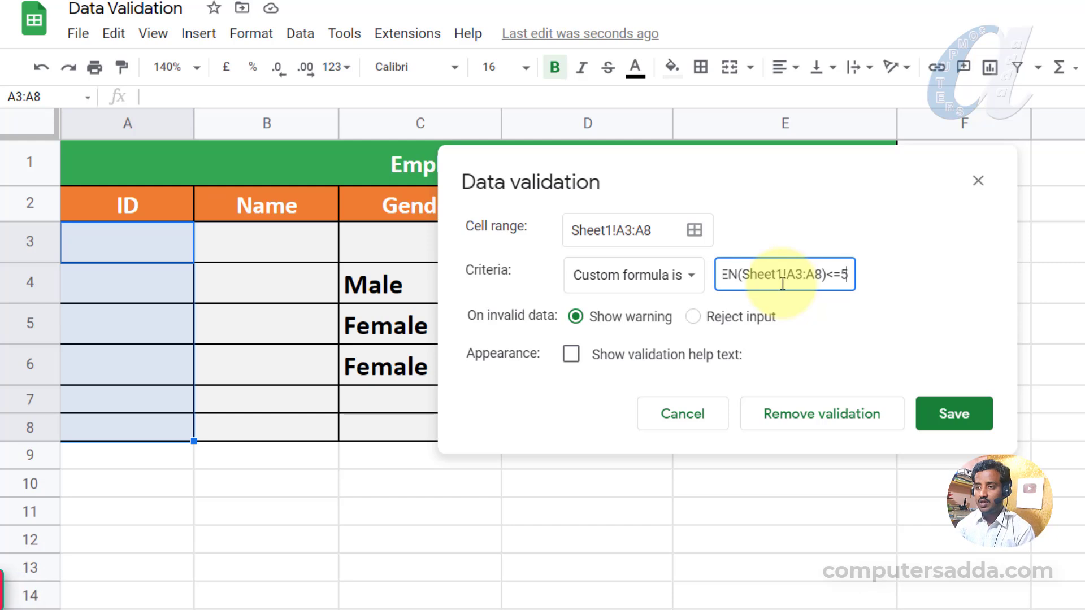
Set the rule to reject input with help text 'PLEASE TYPE BELOW 6 CHAR' and save it.
left_click(693, 319)
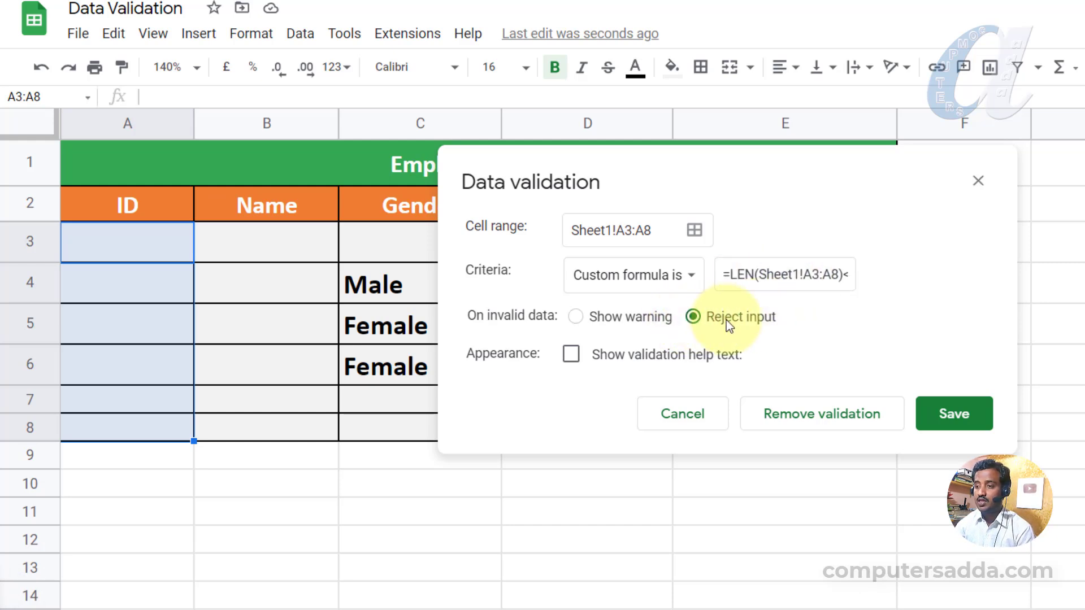
left_click(571, 354)
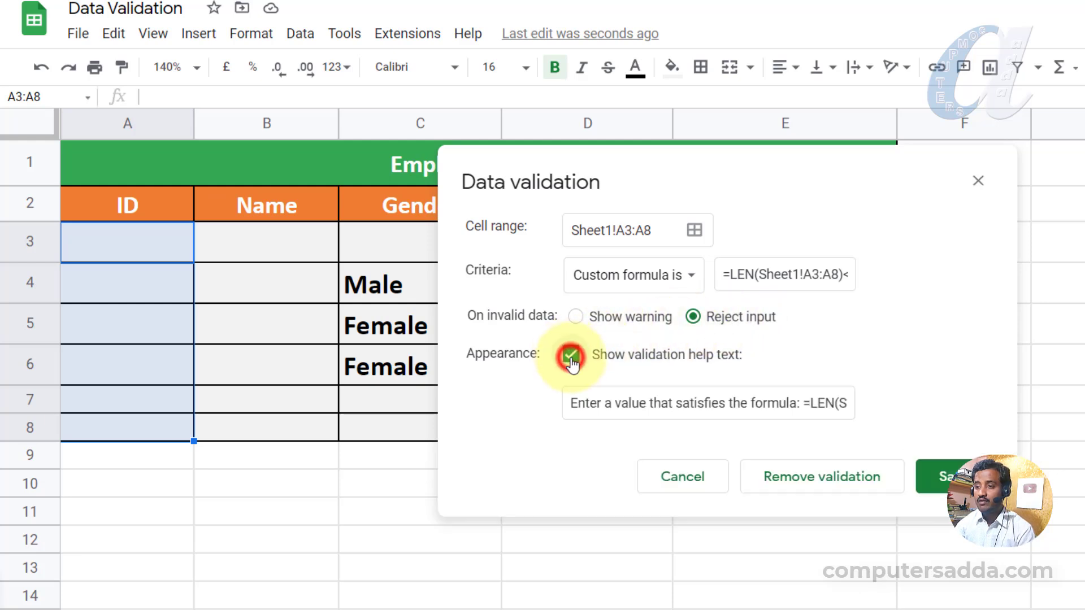
left_click(676, 403)
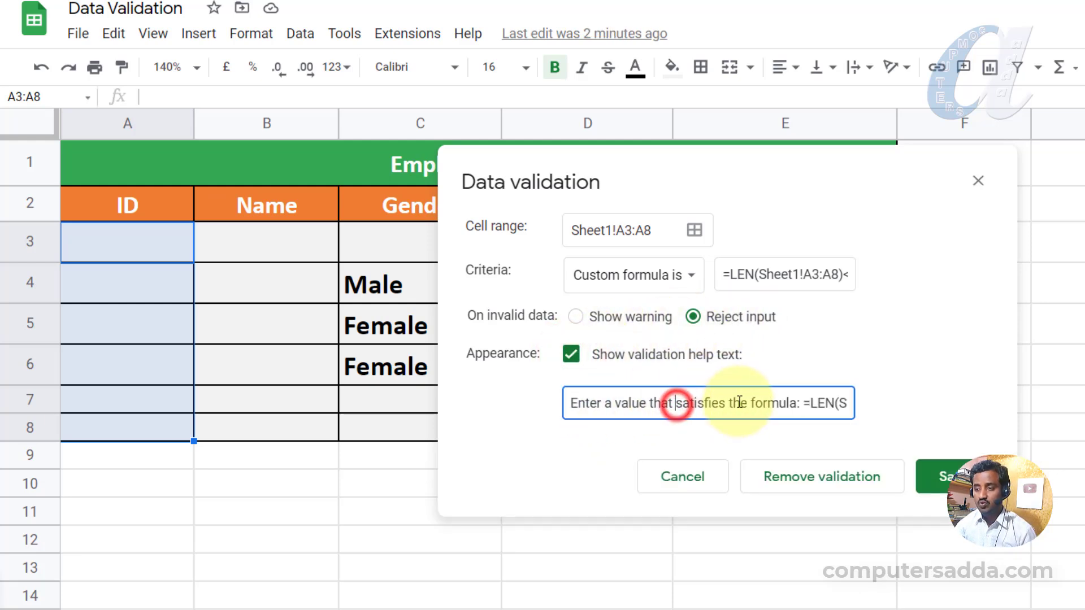
key("ctrl+a")
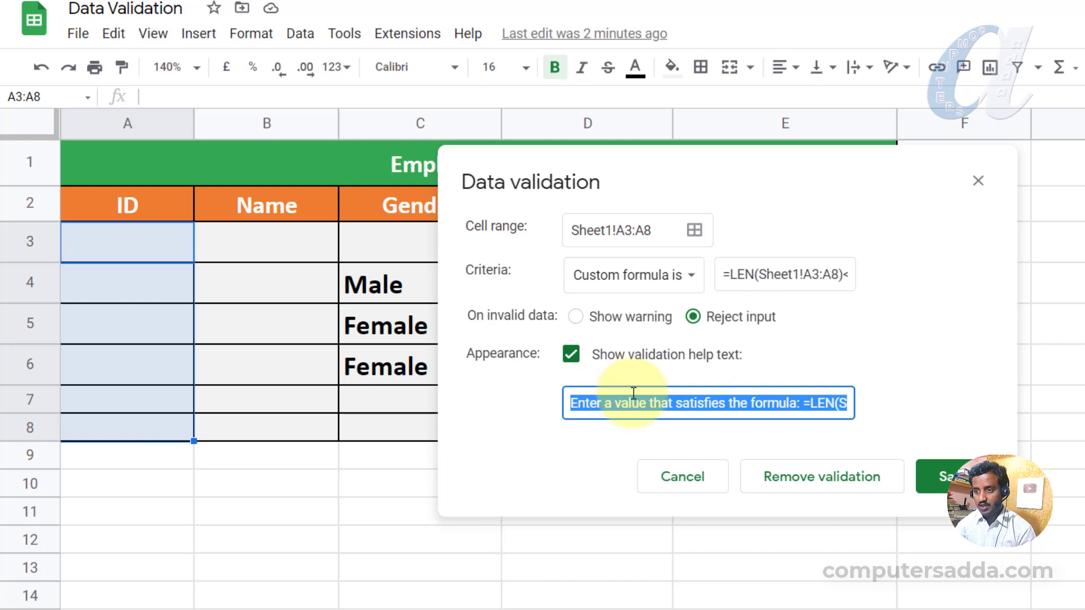
key("BackSpace")
type("PLEASE TYPE ")
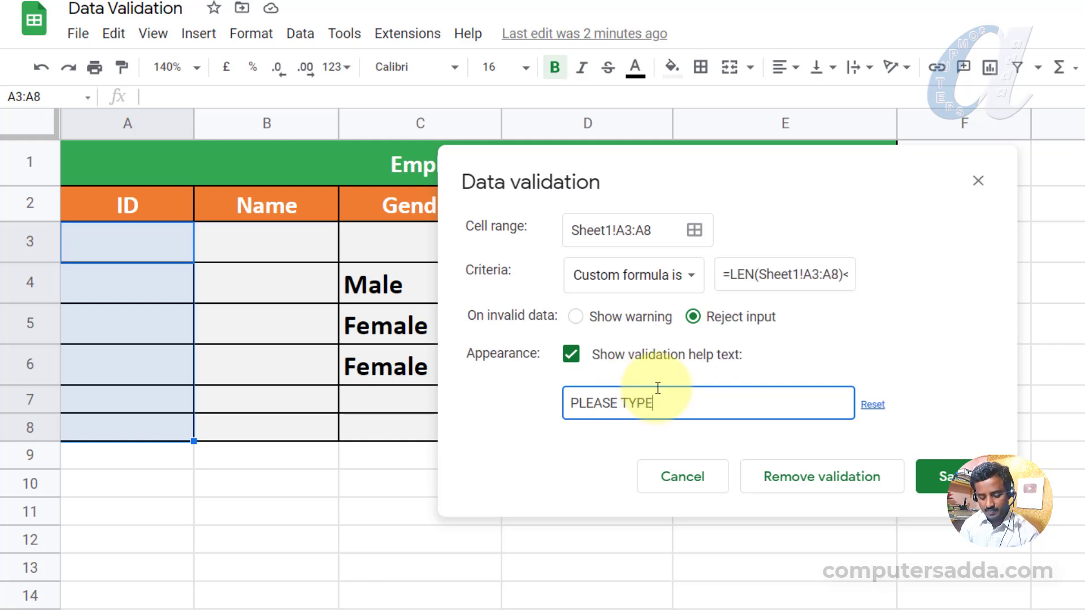
type("BELOW ")
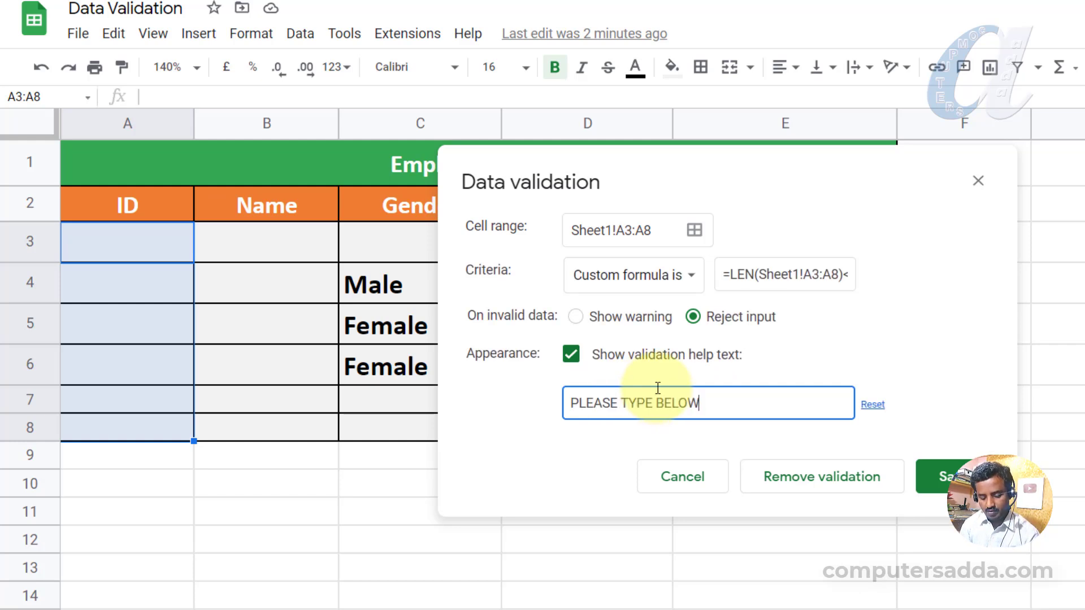
type("6 CHAR")
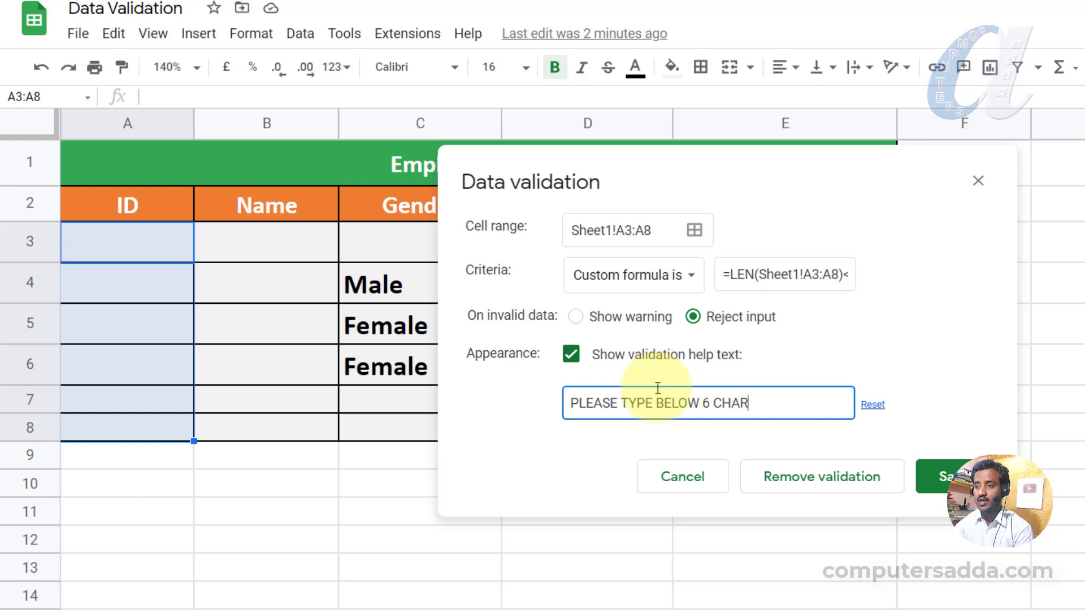
left_click(942, 479)
Enter EMP01 and EMP1 in A3:A4 and confirm EMP001 is rejected in A5.
left_click(123, 251)
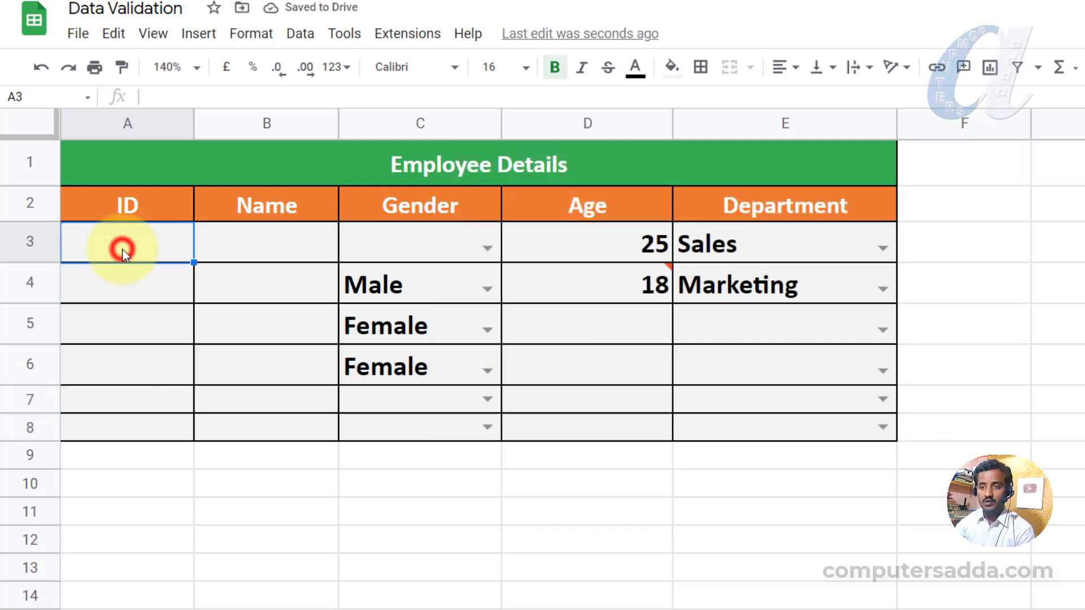
type("EMP01")
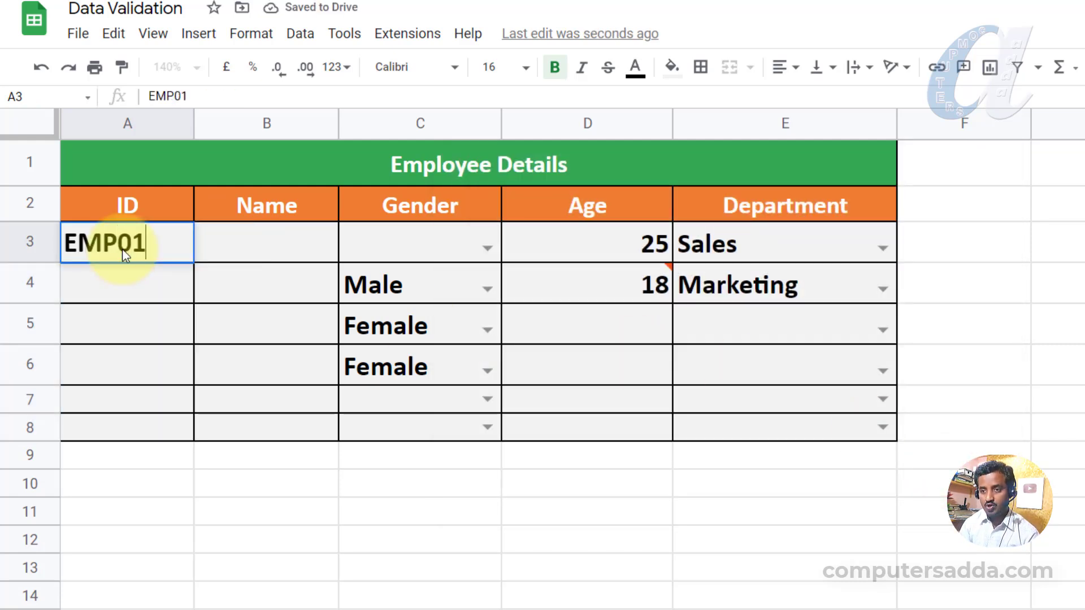
key("Return")
type("EMP1")
key("Return")
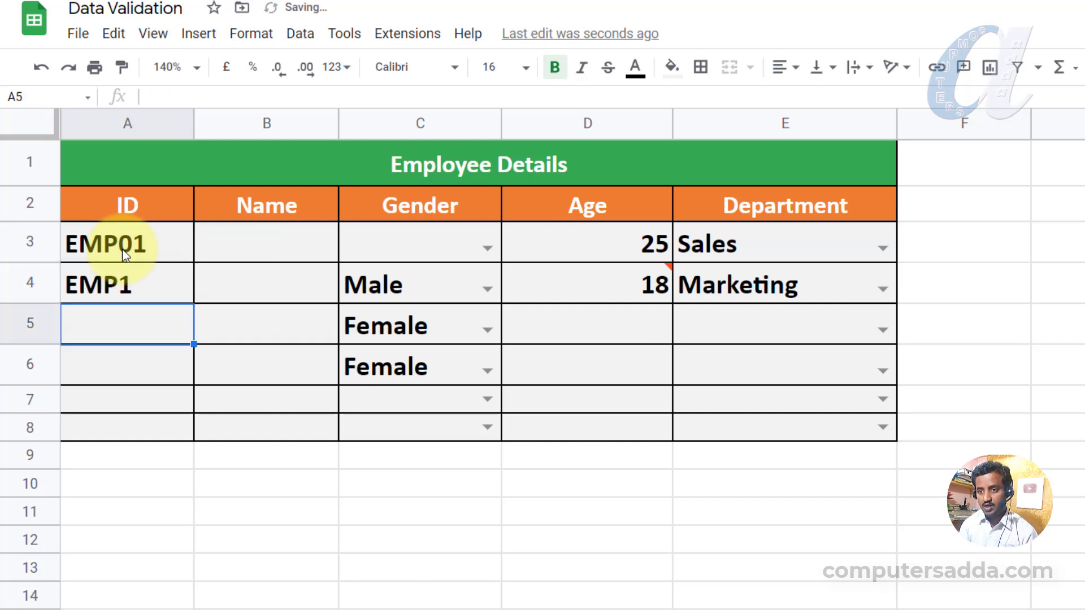
type("EMP001")
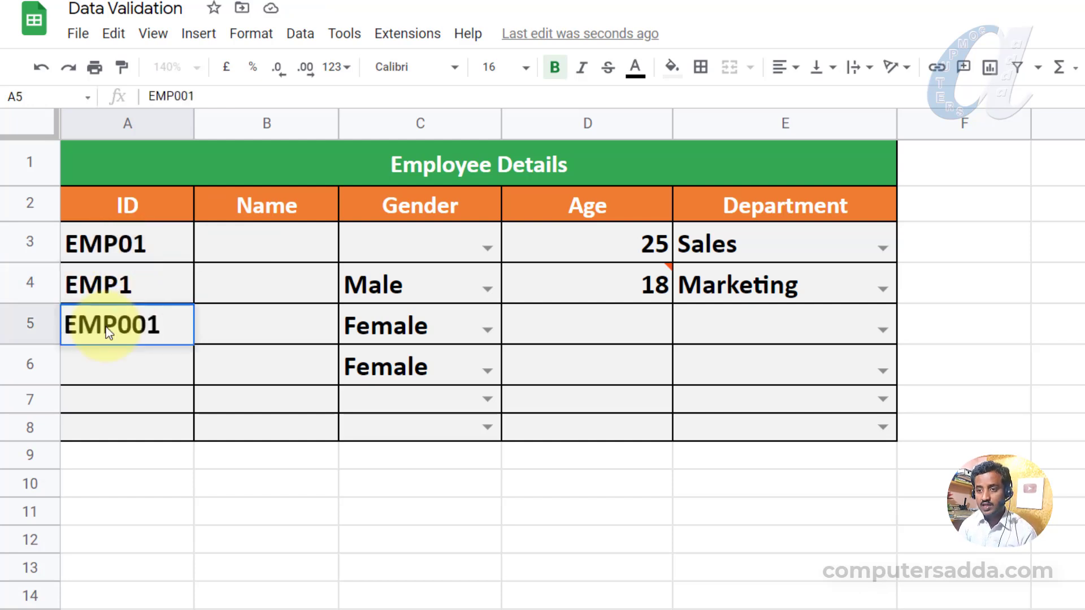
key("Return")
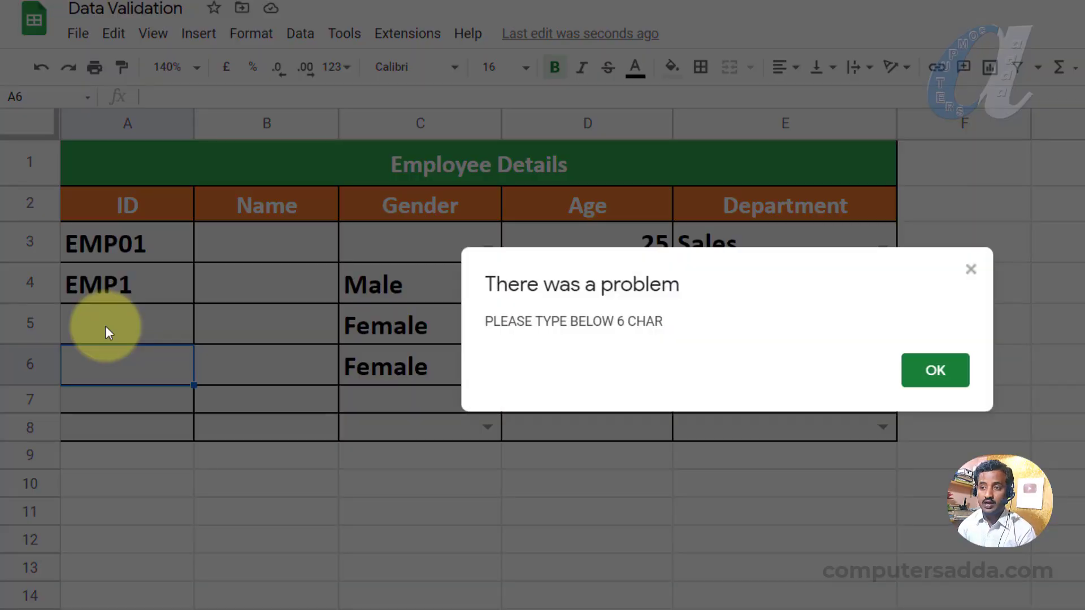
left_click(933, 368)
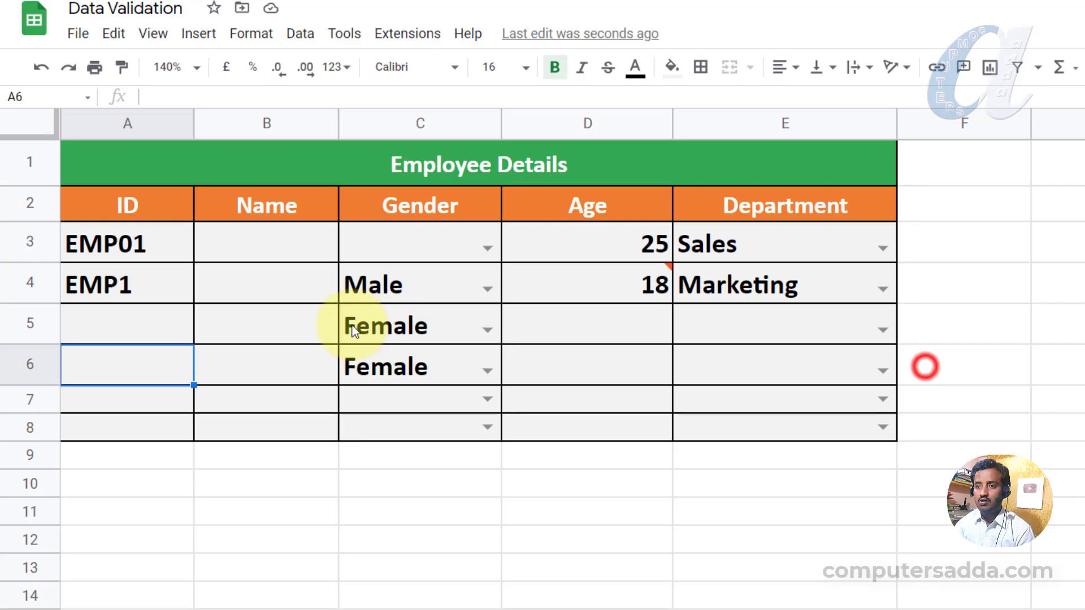
Enter TEMP1 in A5 and select the ID cells A3:A8.
left_click(88, 324)
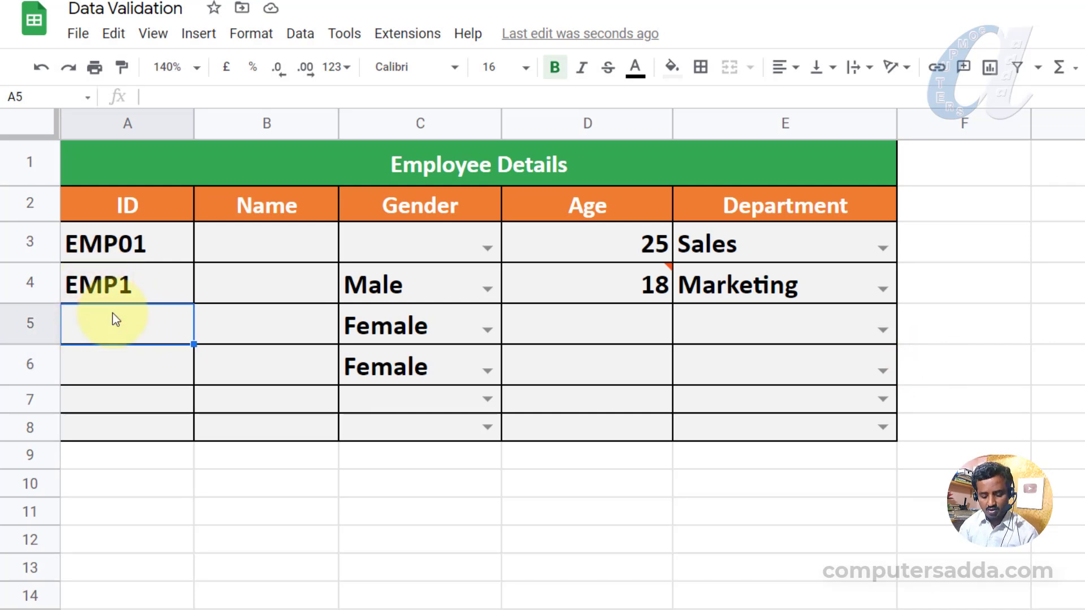
type("TEMP")
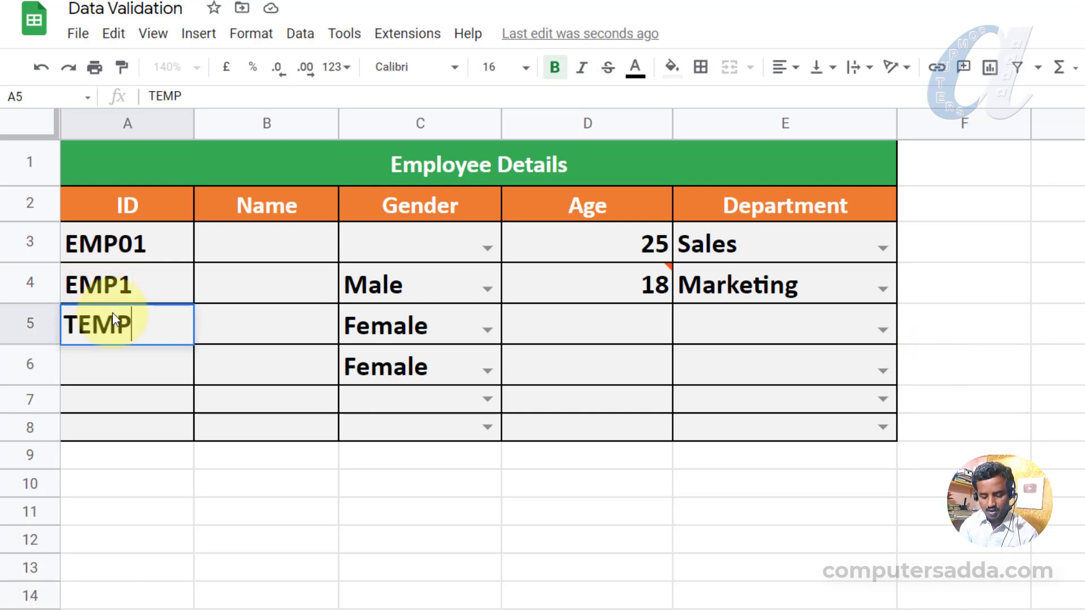
type("1")
key("Return")
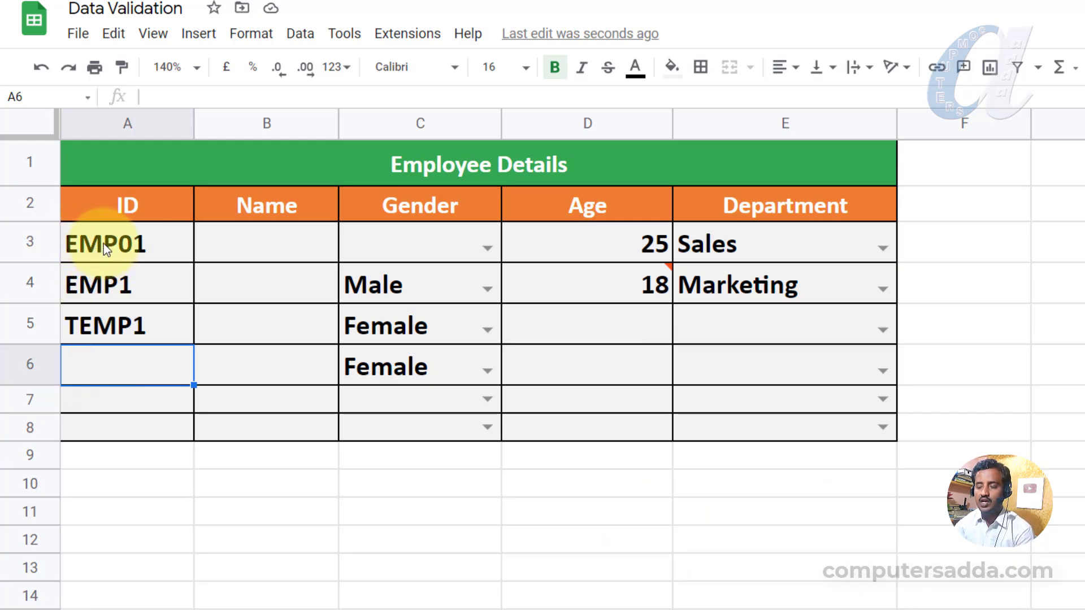
left_click_drag(158, 242, 141, 428)
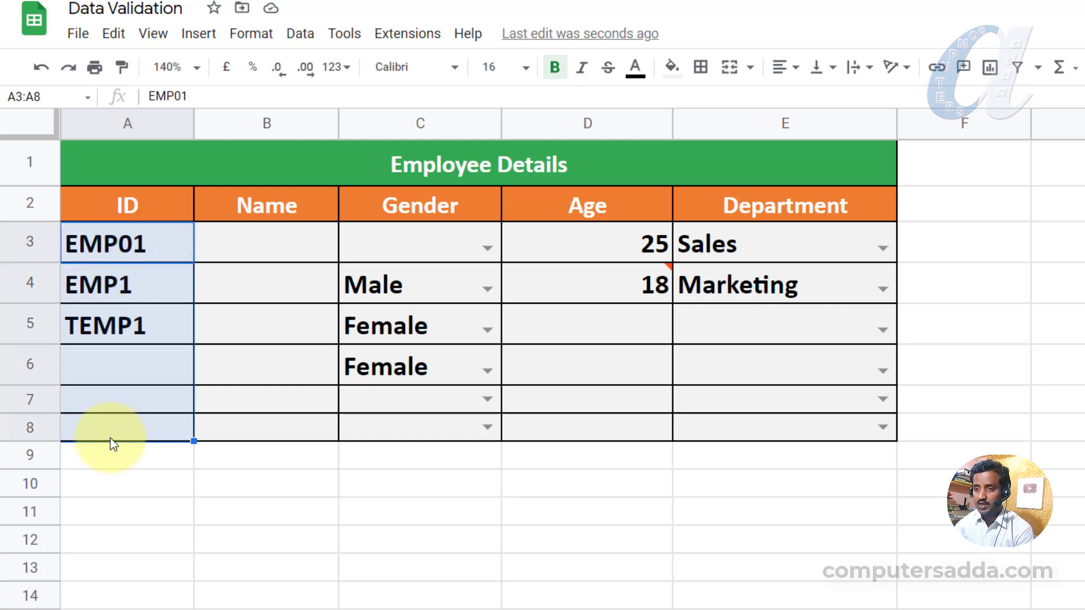
Remove the ID length validation rule and clear the test IDs from A3:A8.
left_click(300, 34)
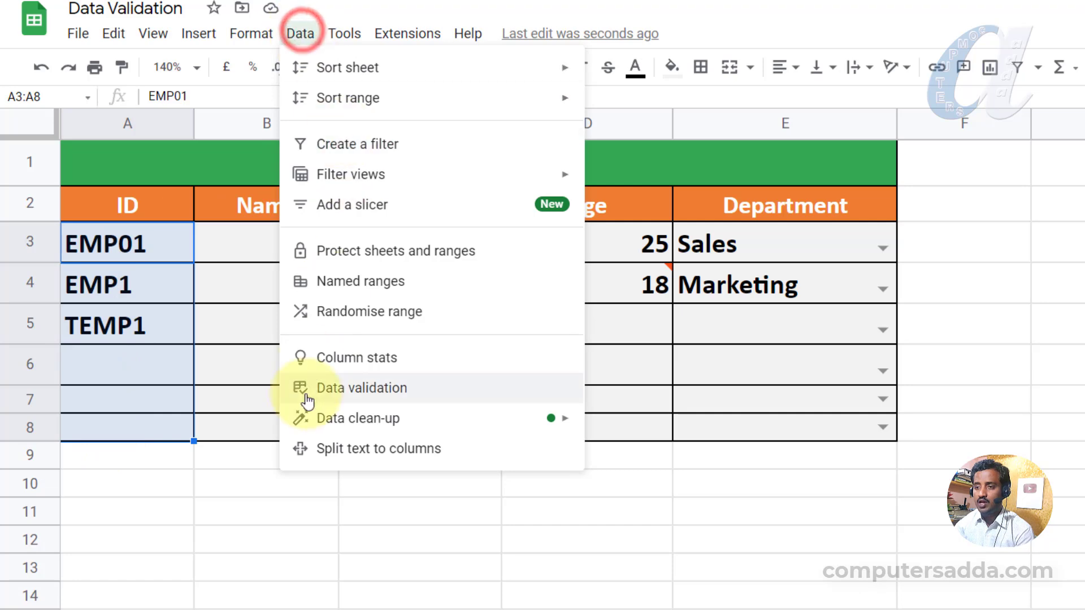
left_click(327, 390)
left_click(794, 476)
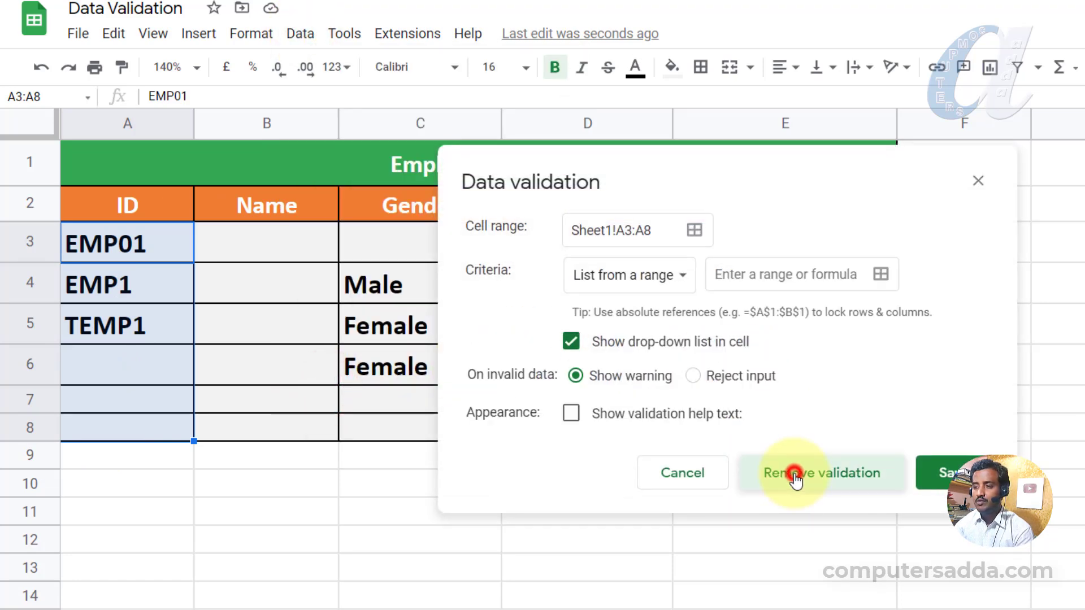
left_click_drag(131, 242, 129, 435)
key("Delete")
left_click(119, 246)
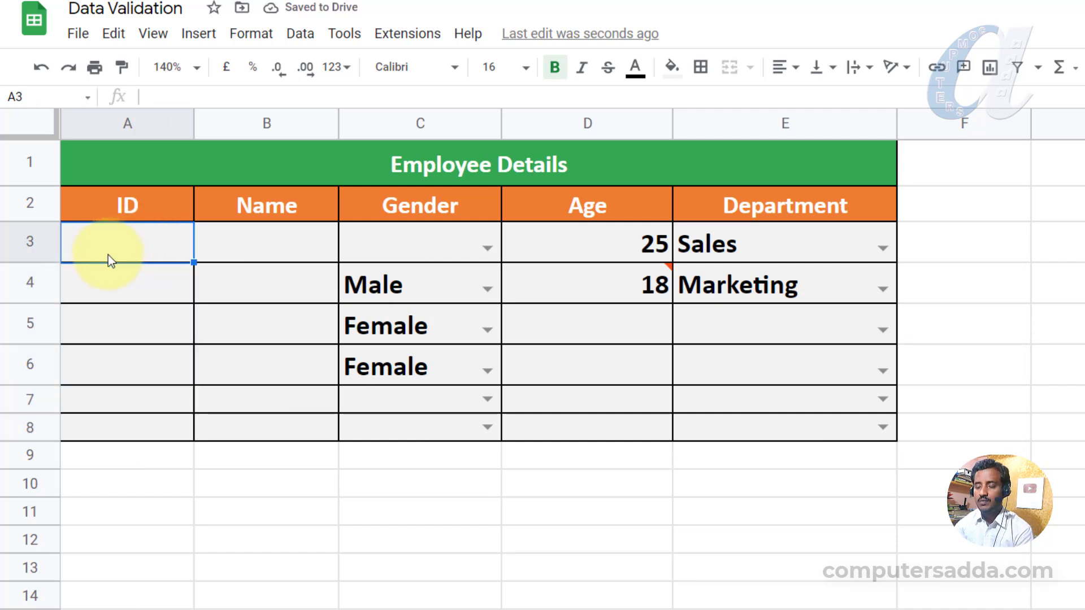
left_click_drag(107, 239, 106, 442)
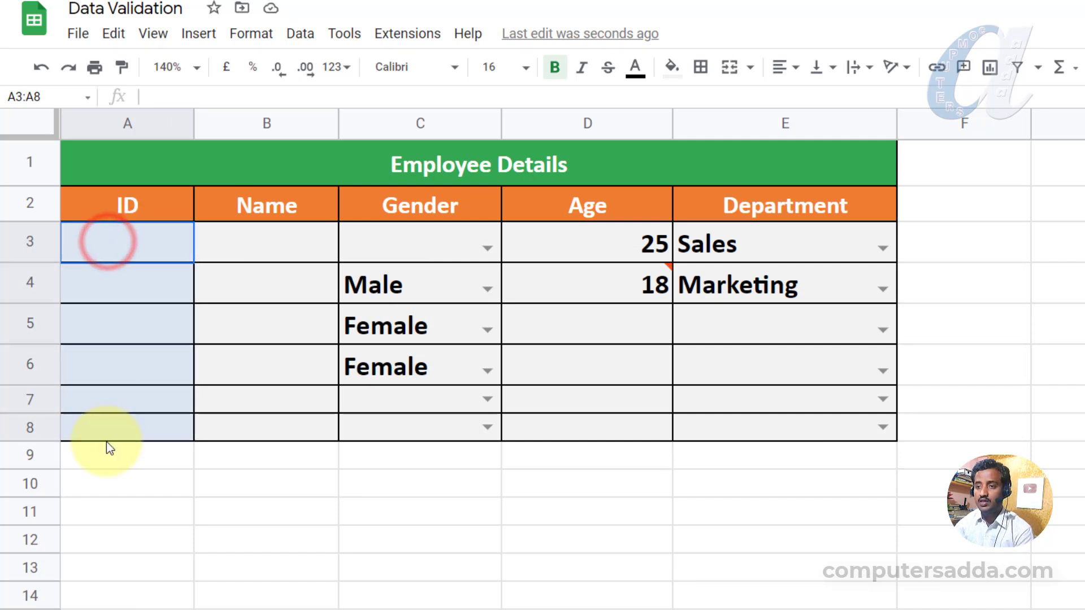
left_click(300, 33)
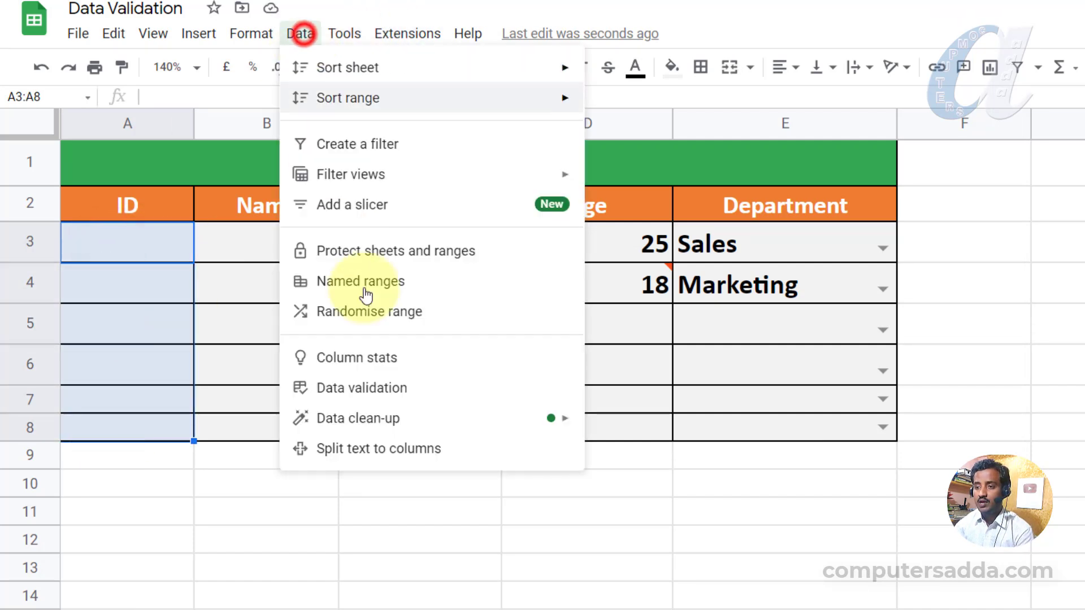
Open data validation for A3:A8 and choose Custom formula is as the criterion.
left_click(347, 388)
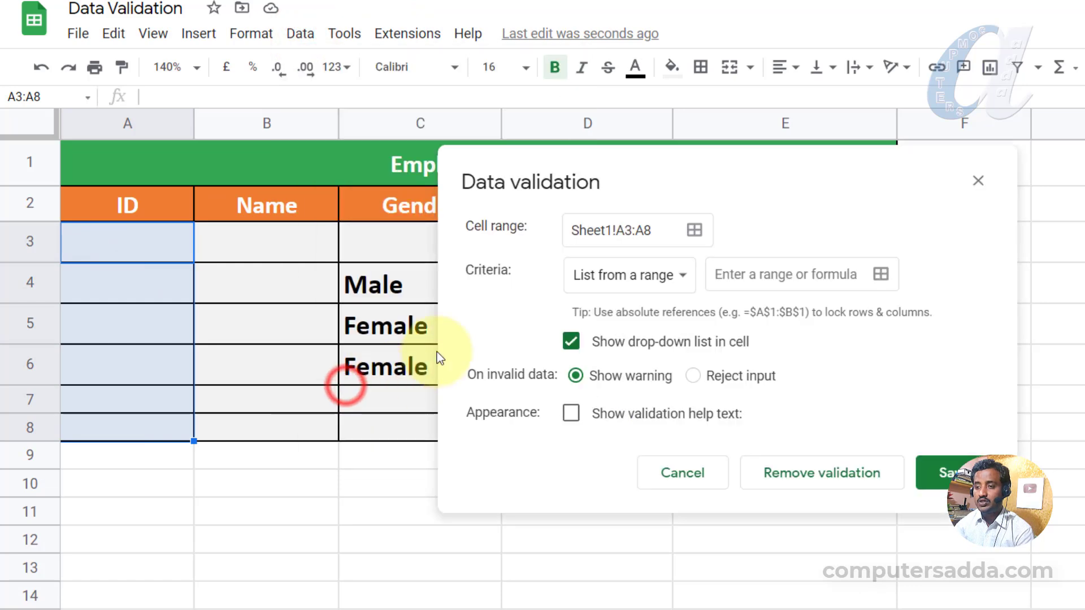
left_click(621, 274)
left_click(622, 429)
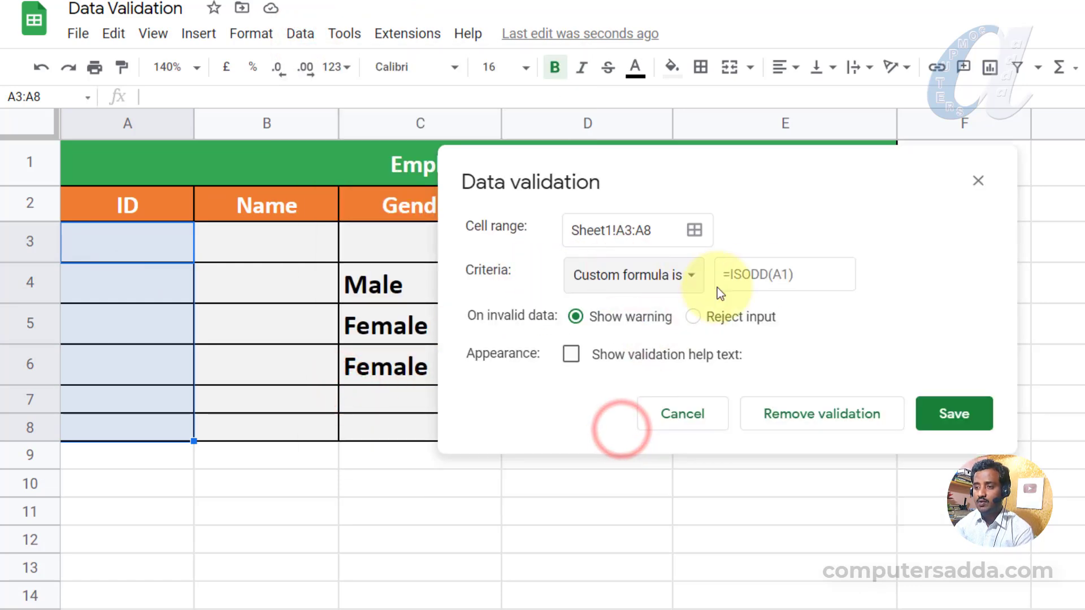
left_click(783, 273)
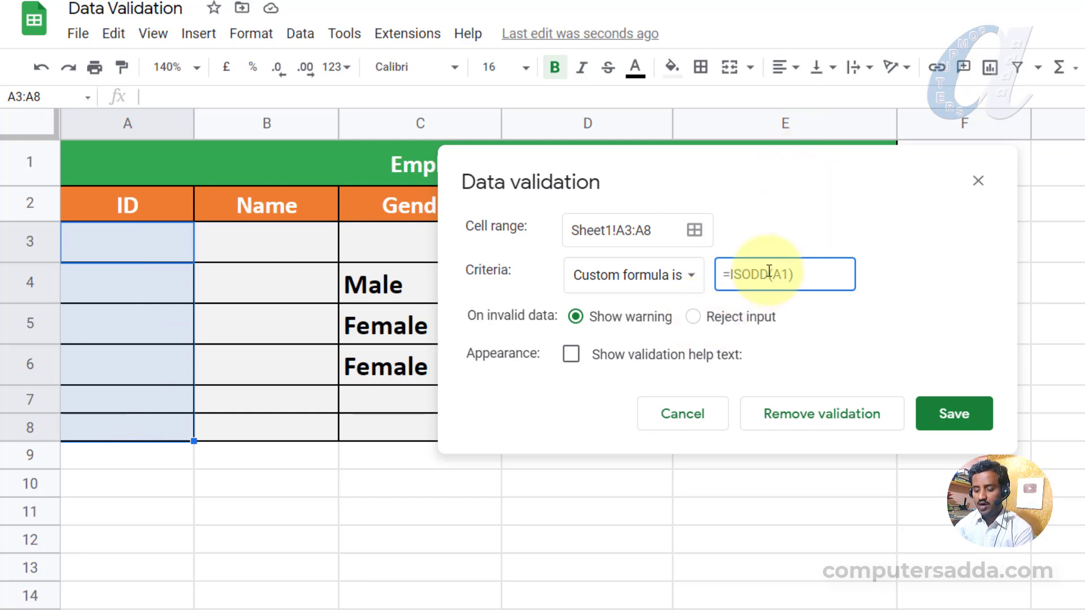
Enter =ISNUMBER(FIND("EMP",A3:A8)), set it to reject input, and save the rule.
type("=ISNUMBER(FIND(")
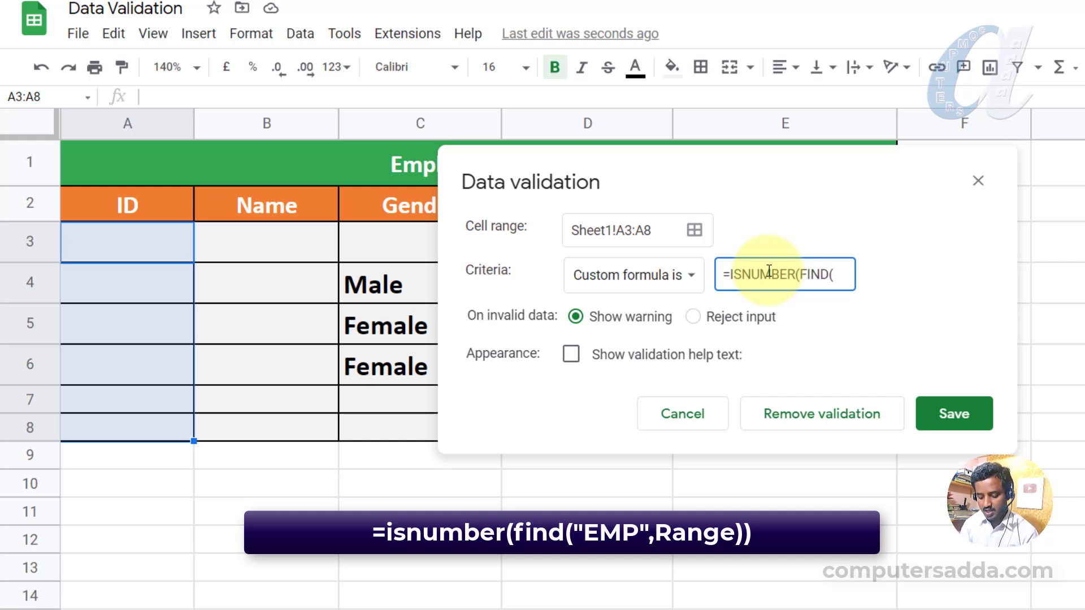
type("MP")
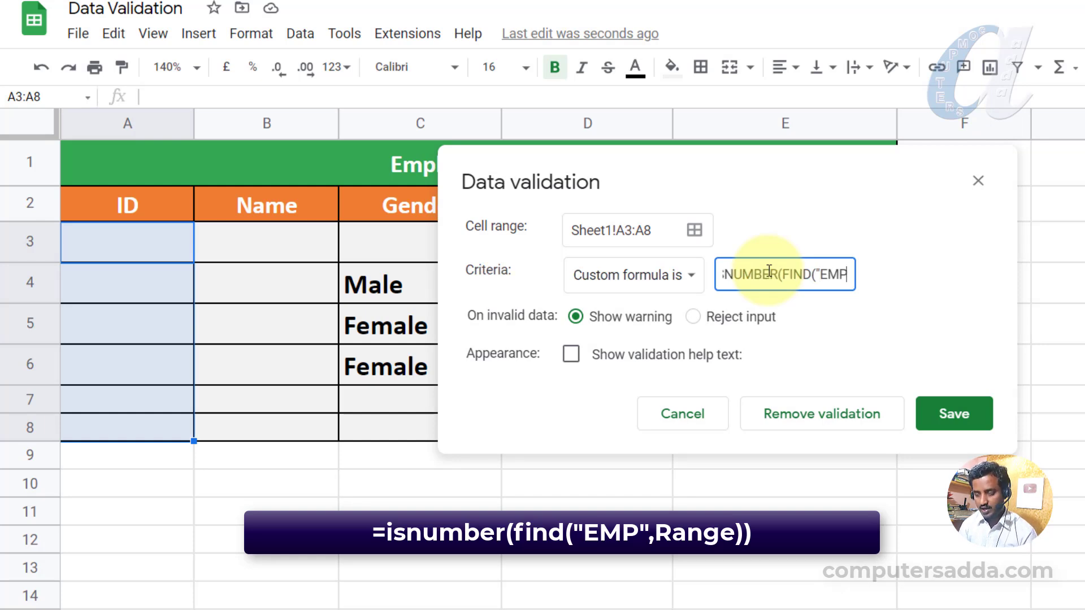
type("\",")
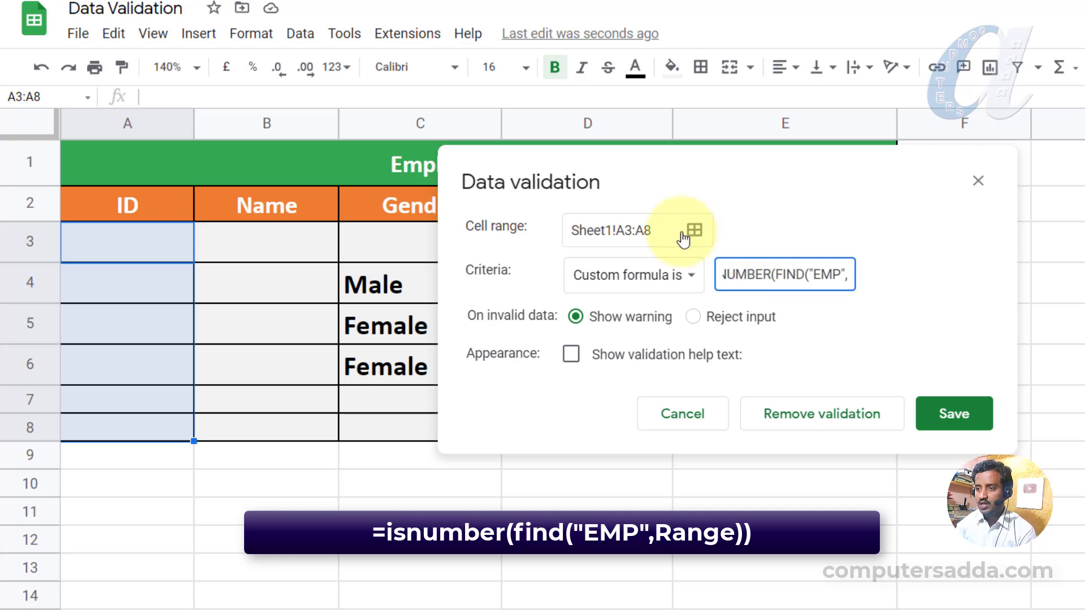
left_click_drag(656, 232, 620, 232)
key("ctrl+c")
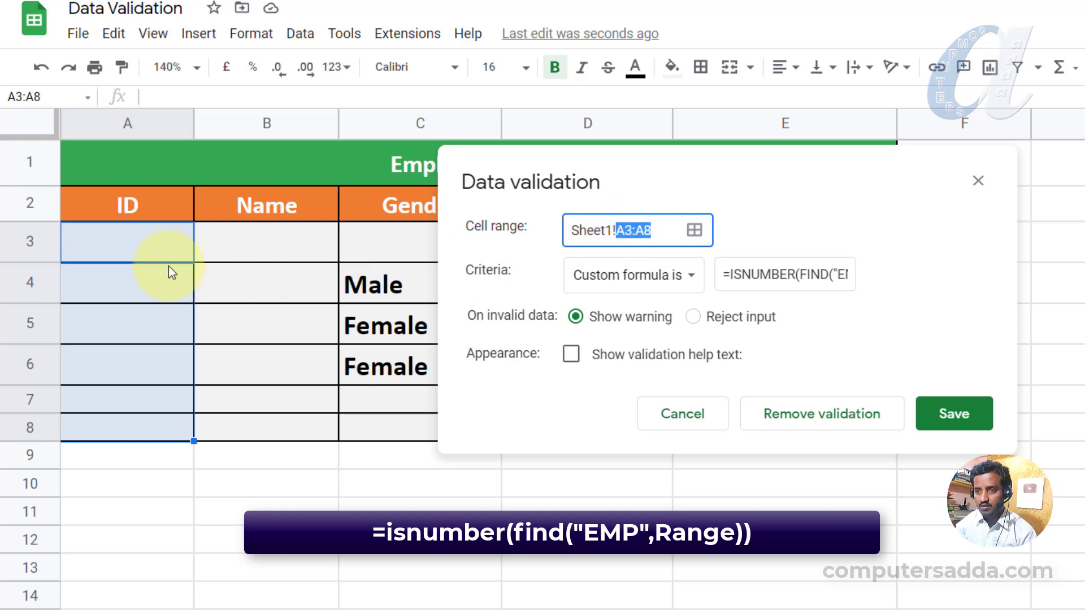
left_click(852, 276)
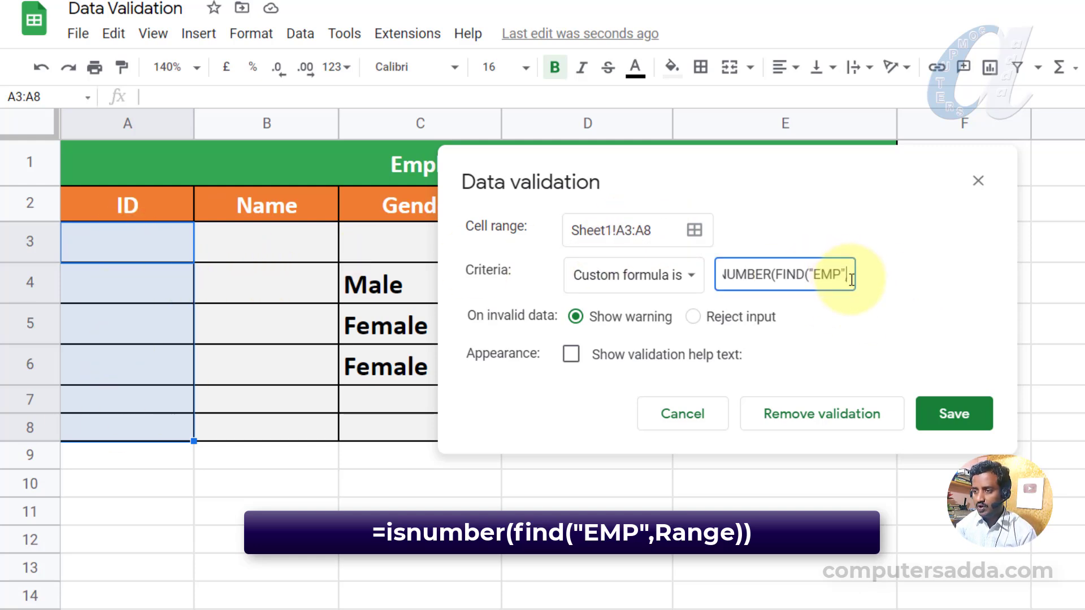
key("BackSpace")
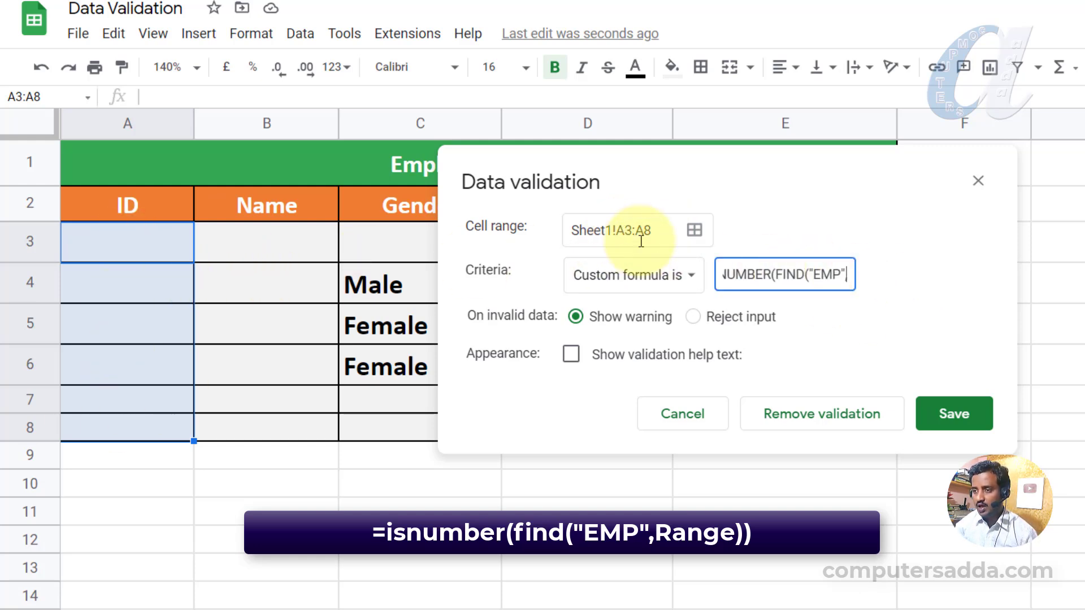
key("ctrl+v")
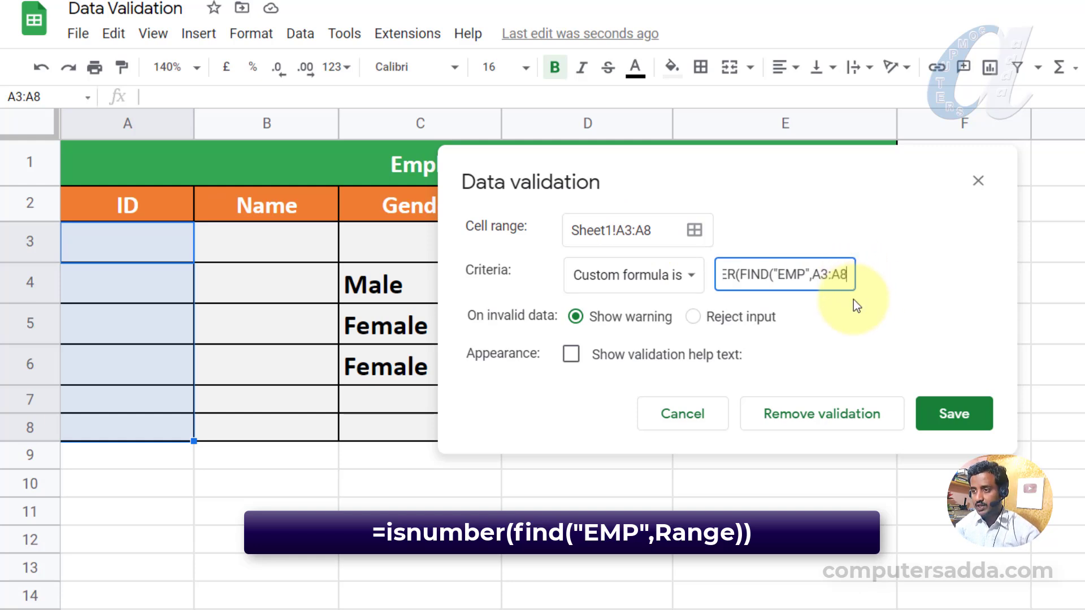
type(")")
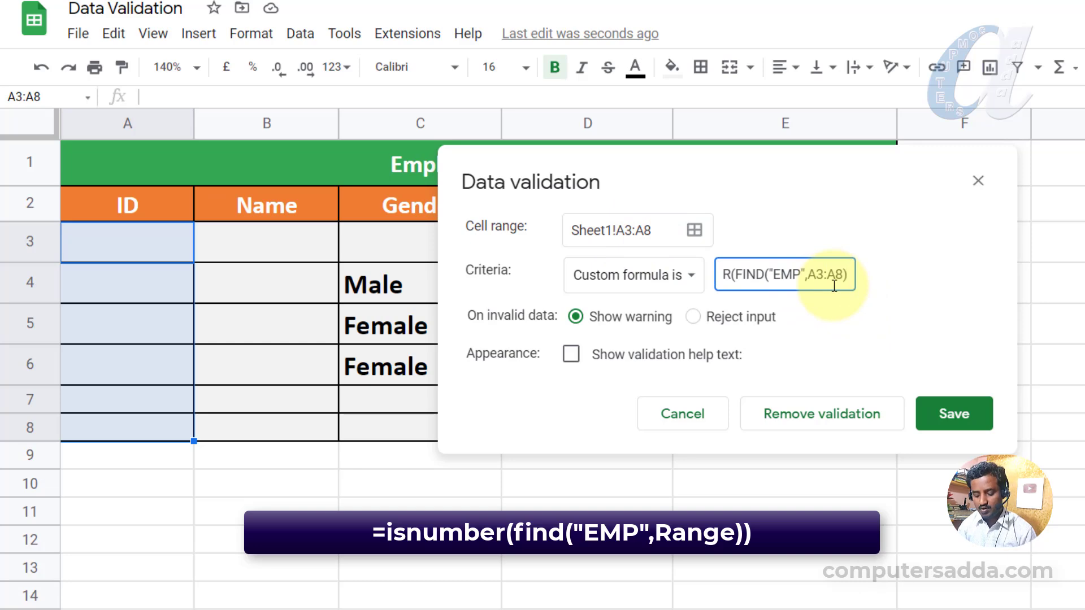
type(")")
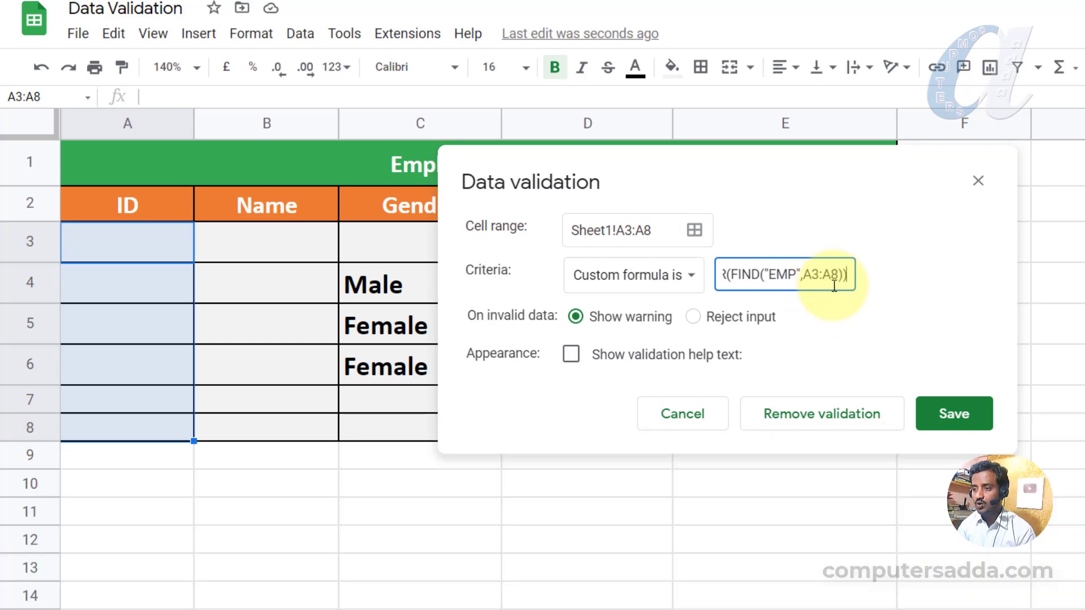
left_click(694, 317)
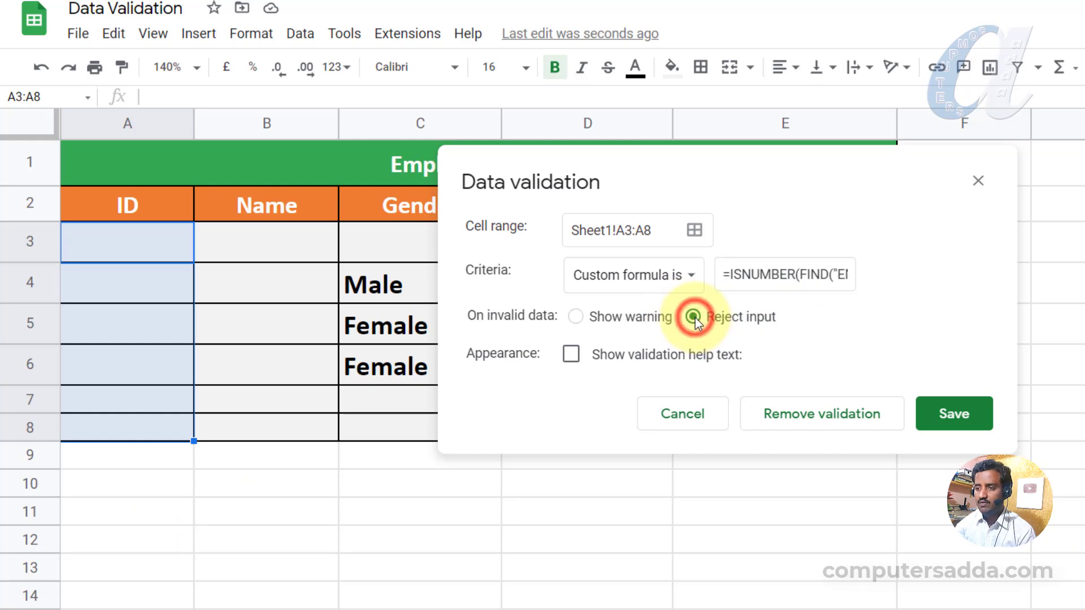
left_click(954, 416)
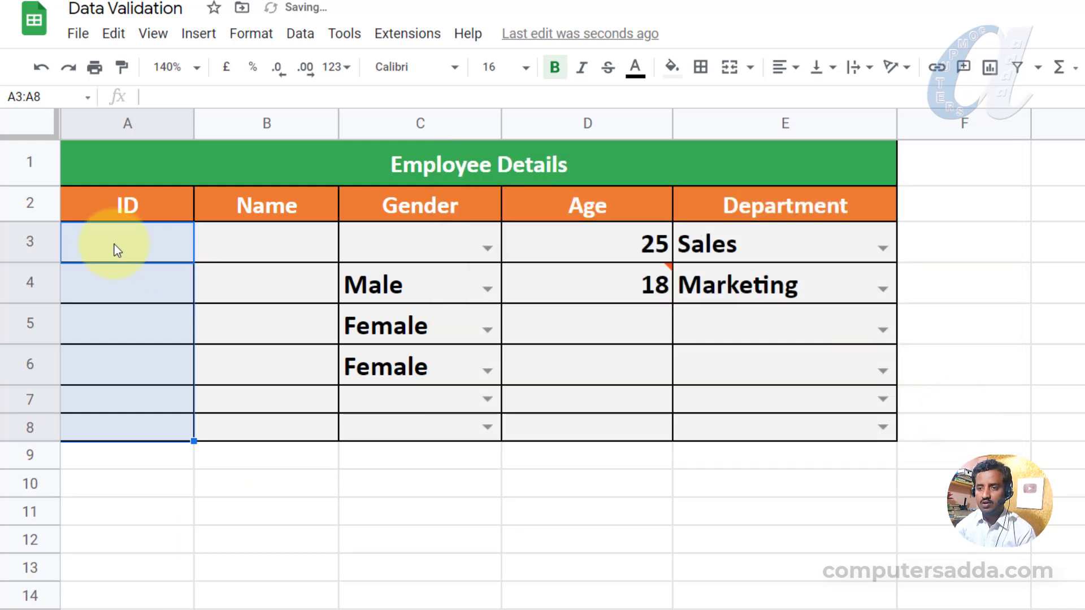
Test the ID rule by entering EMP01 in A3 and KMP01 in A4.
left_click(113, 243)
type("EMP01")
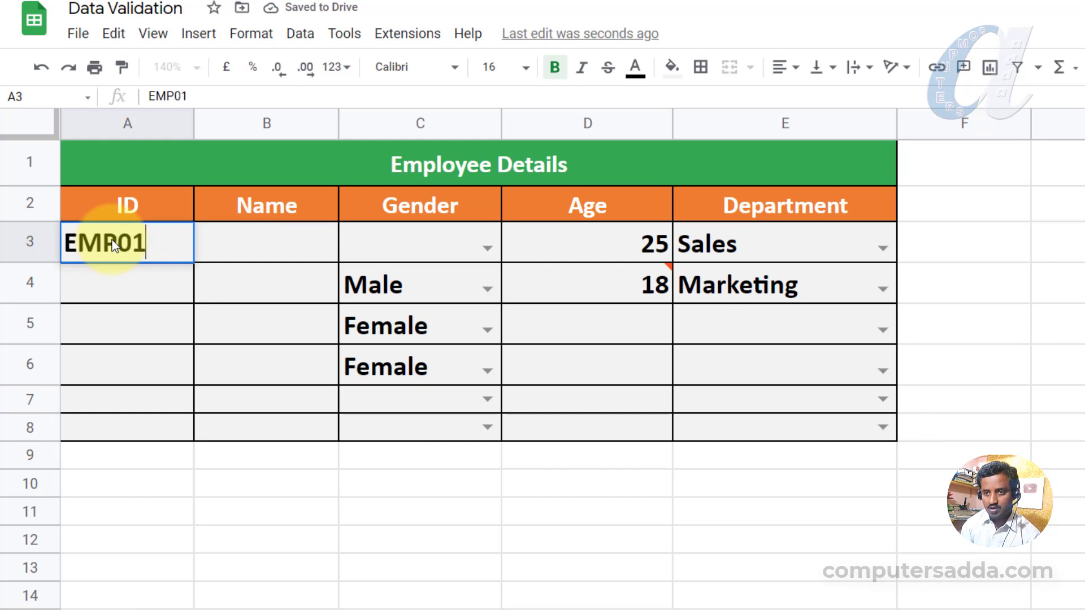
key("Return")
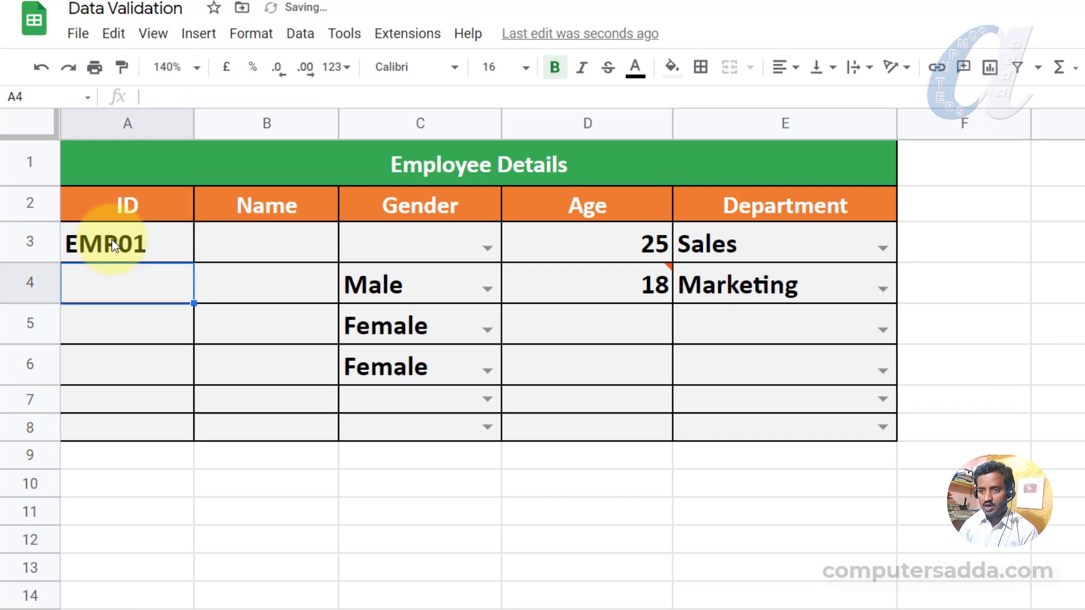
type("KMP01")
key("Return")
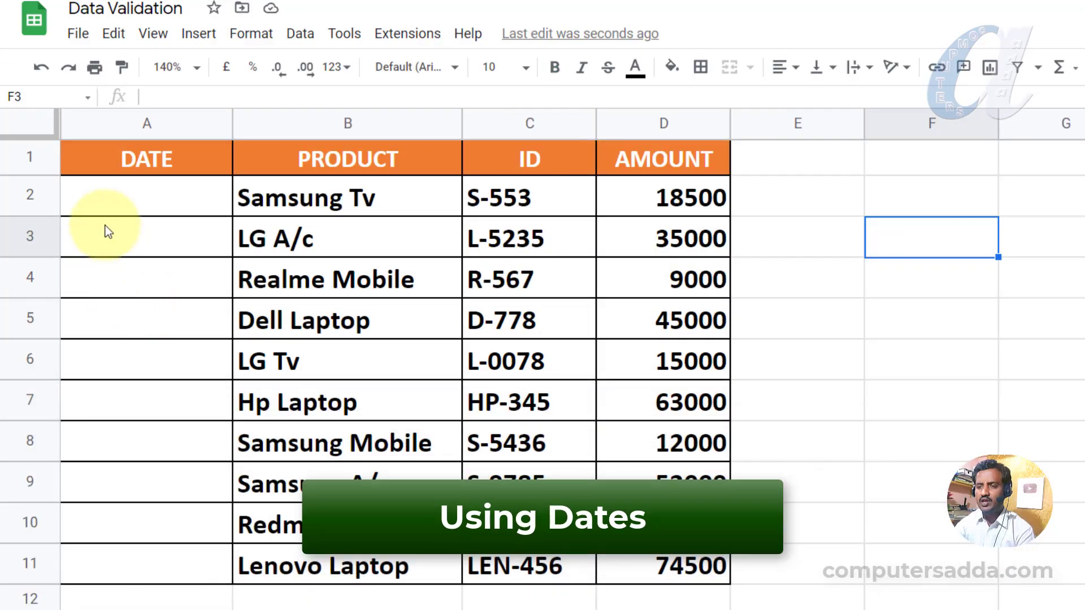
Select DATE cells A2:A11 and give them a 'date is between' validation criterion.
left_click(114, 192)
left_click_drag(111, 191, 115, 567)
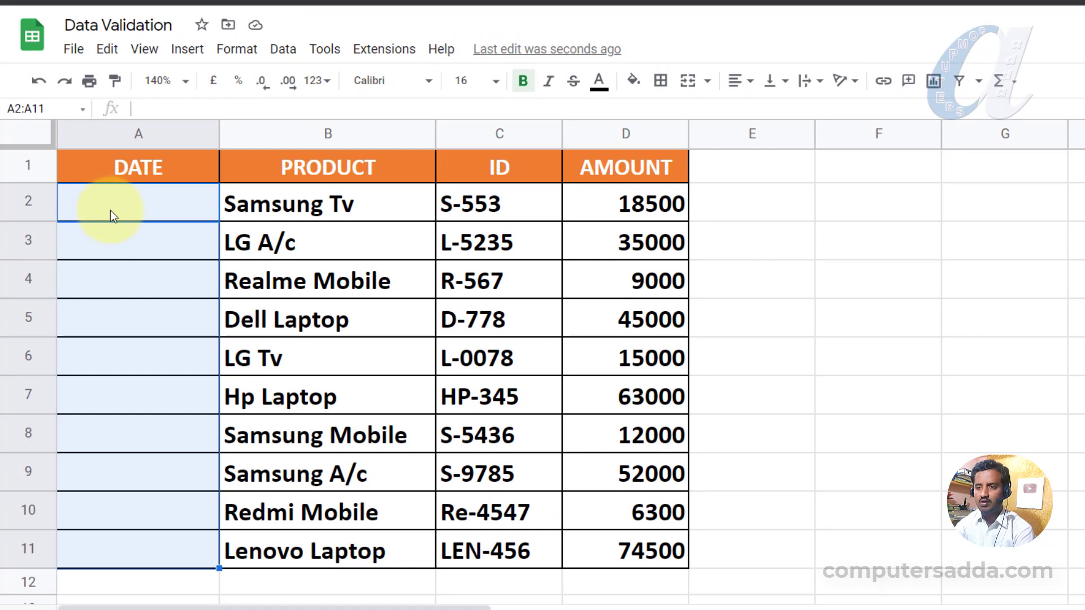
left_click_drag(139, 204, 125, 555)
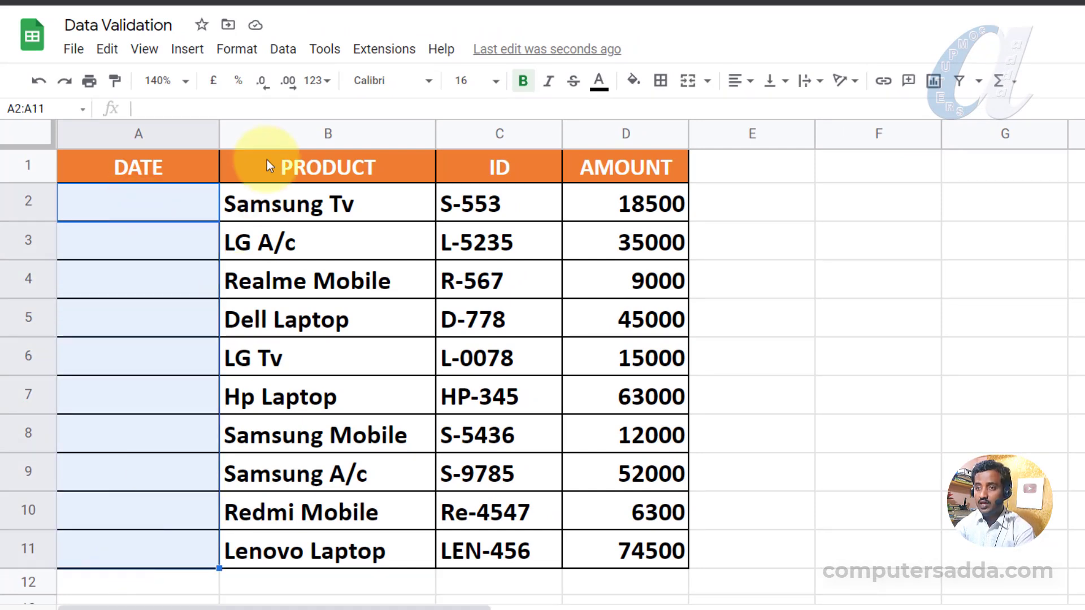
left_click(282, 51)
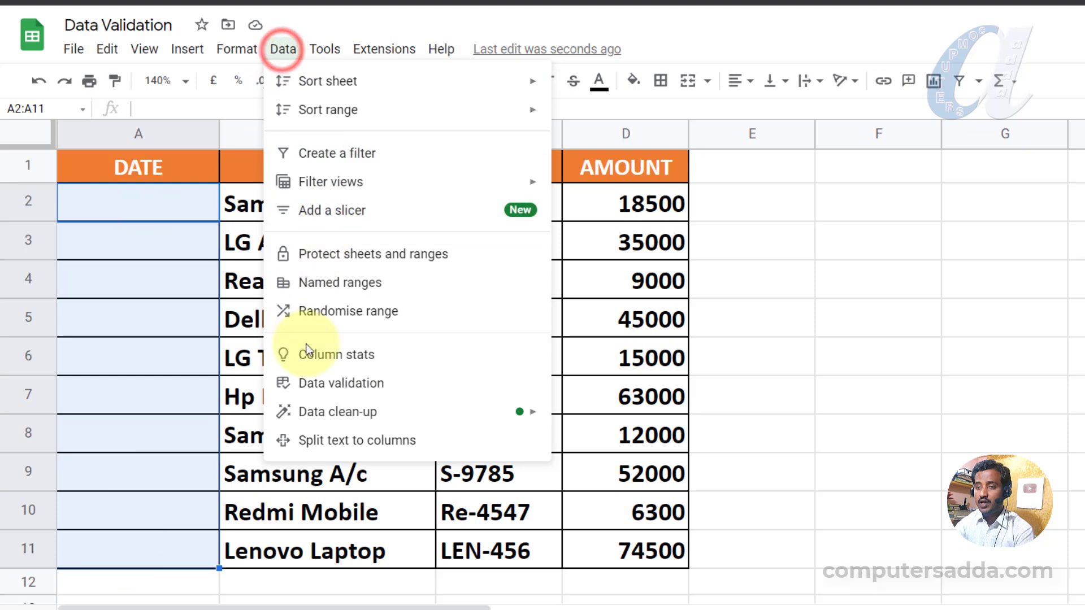
left_click(314, 383)
left_click(591, 277)
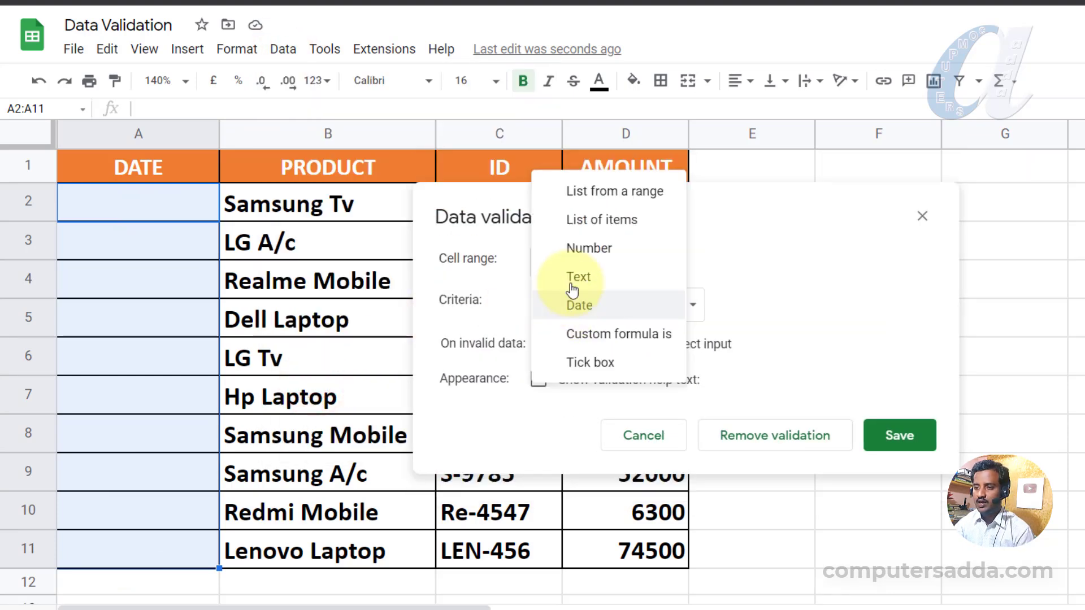
left_click(574, 308)
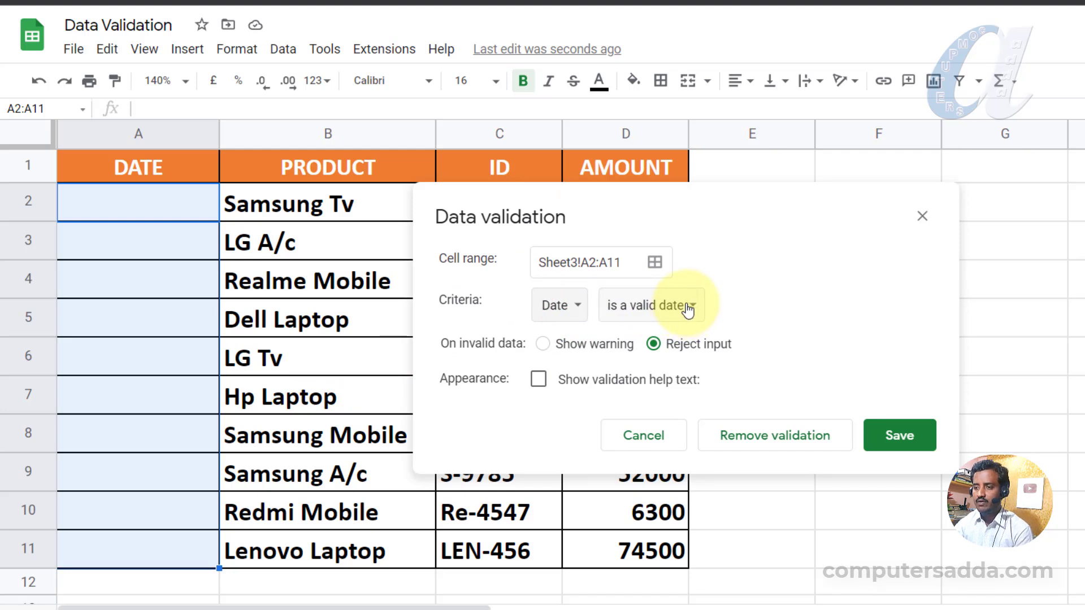
left_click(689, 308)
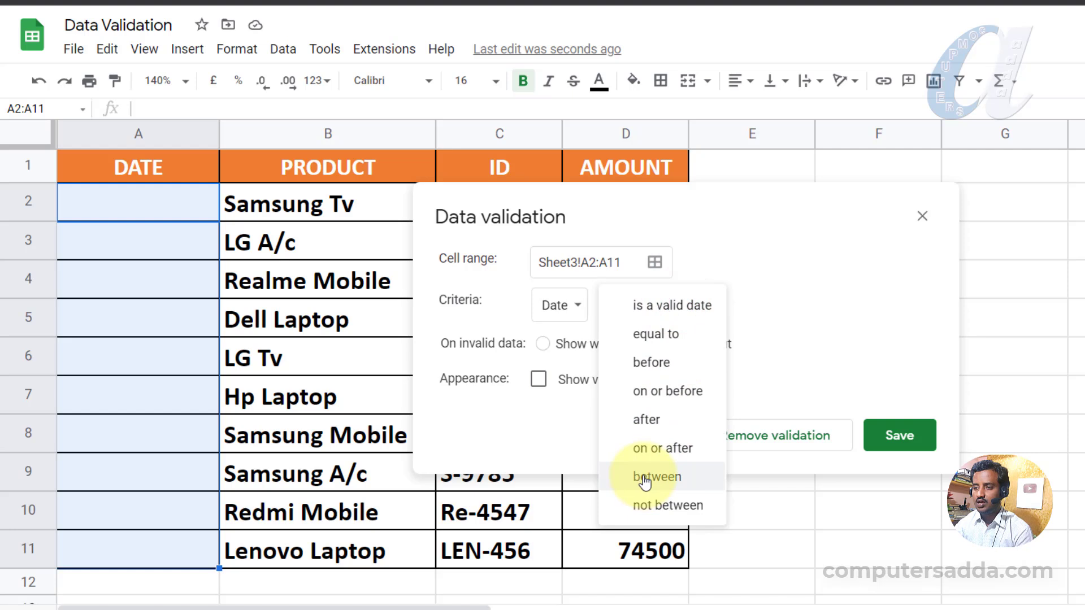
left_click(645, 478)
Set the date limits to 01/02/2022 and 28/2/2022 and save the rule.
left_click(713, 304)
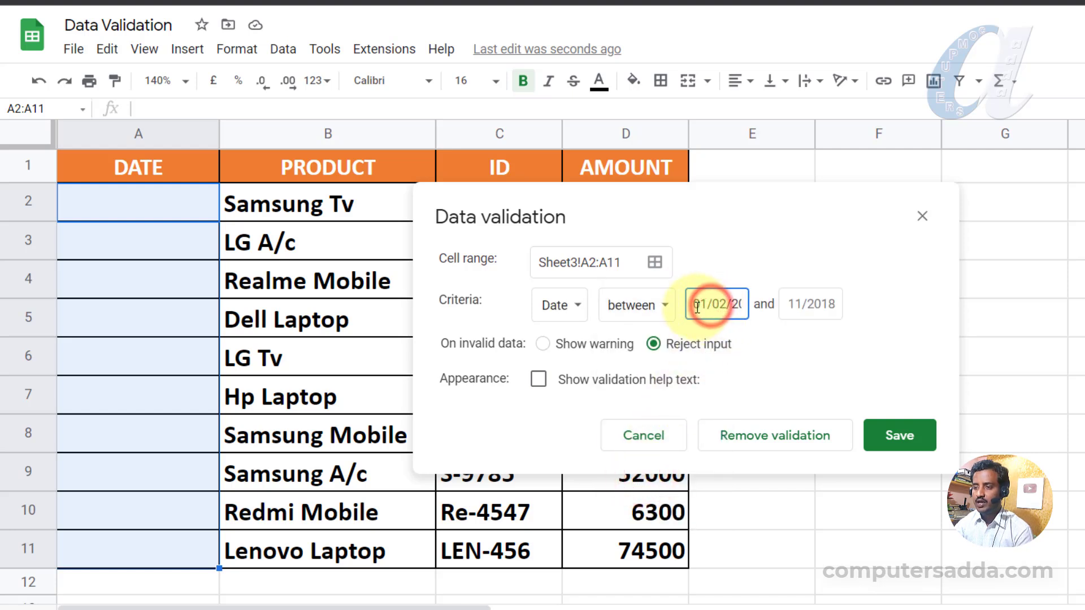
left_click(718, 305)
left_click_drag(729, 304, 755, 304)
left_click(712, 305)
left_click(785, 308)
type("28/")
type("2/2022")
left_click(801, 308)
left_click_drag(799, 305, 763, 306)
left_click(792, 306)
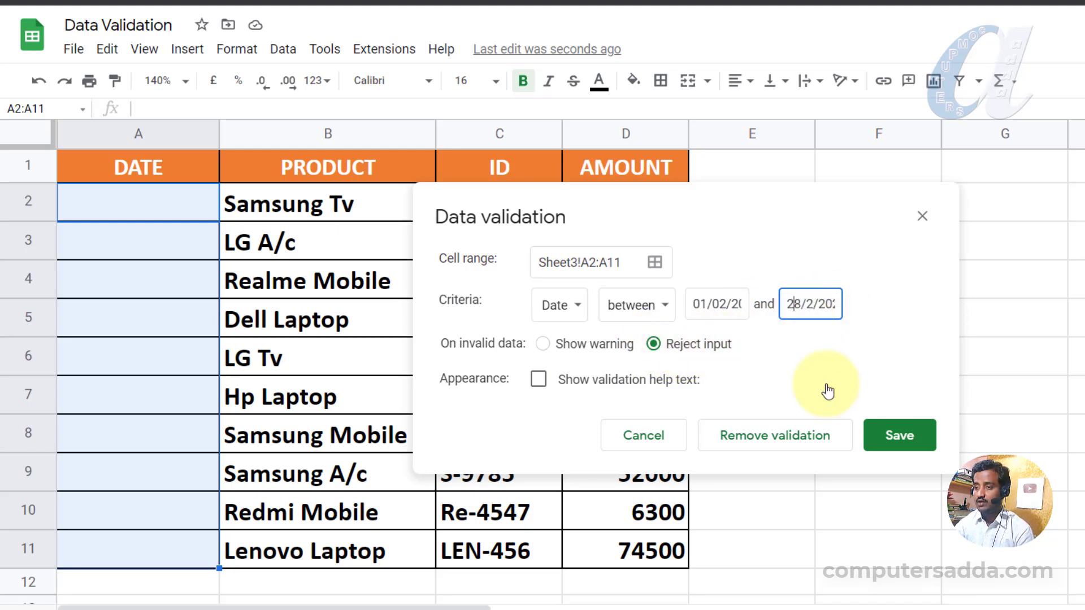
left_click(897, 436)
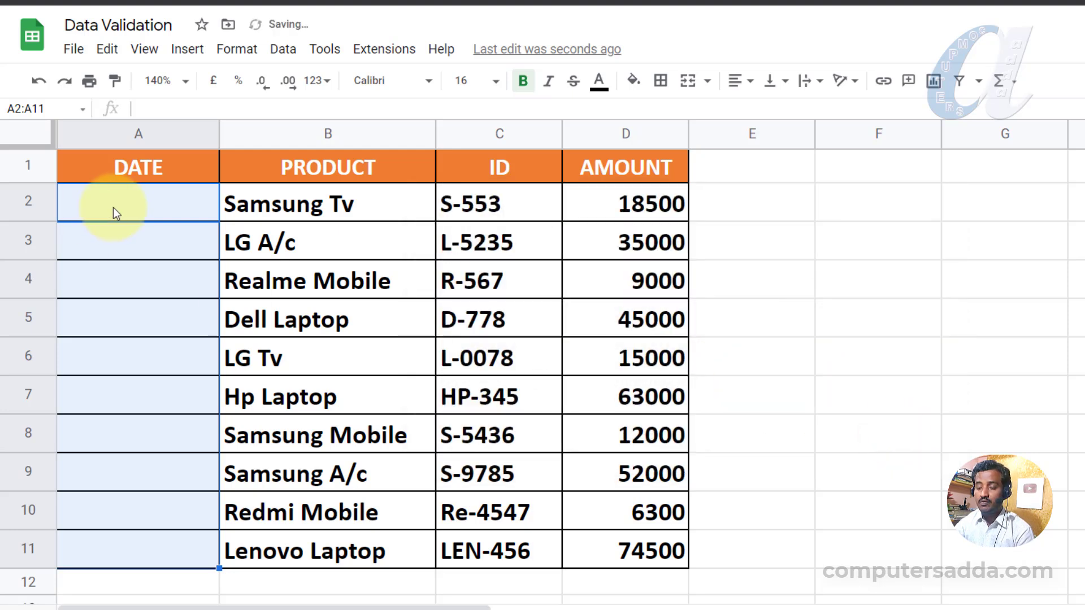
Enter 5/2/2022 in A2 and confirm 6/5/2022 is rejected in A3.
left_click(127, 202)
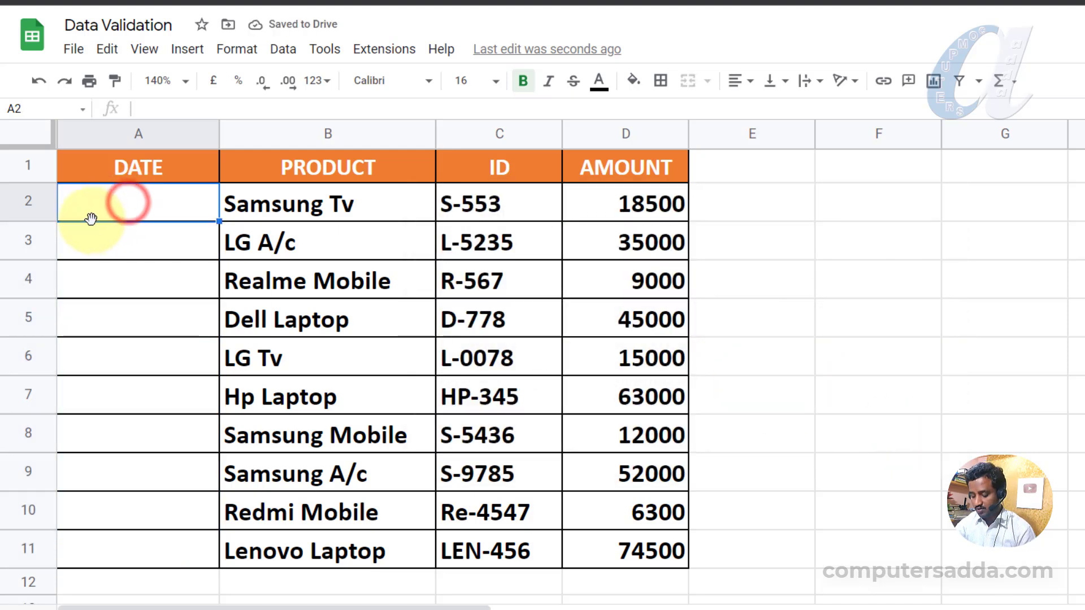
type("5/2/2022")
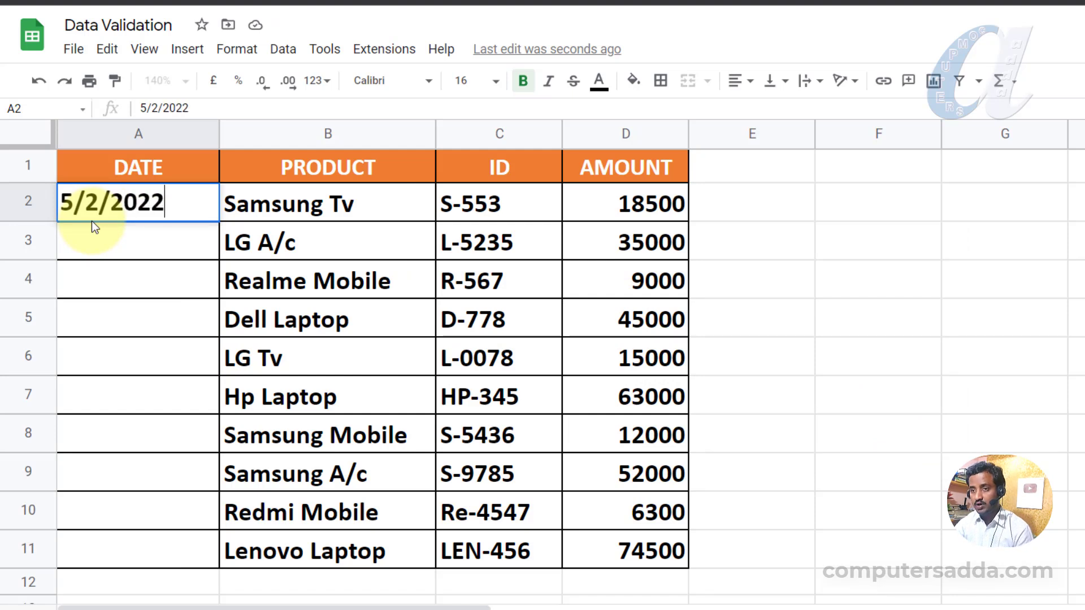
key("Return")
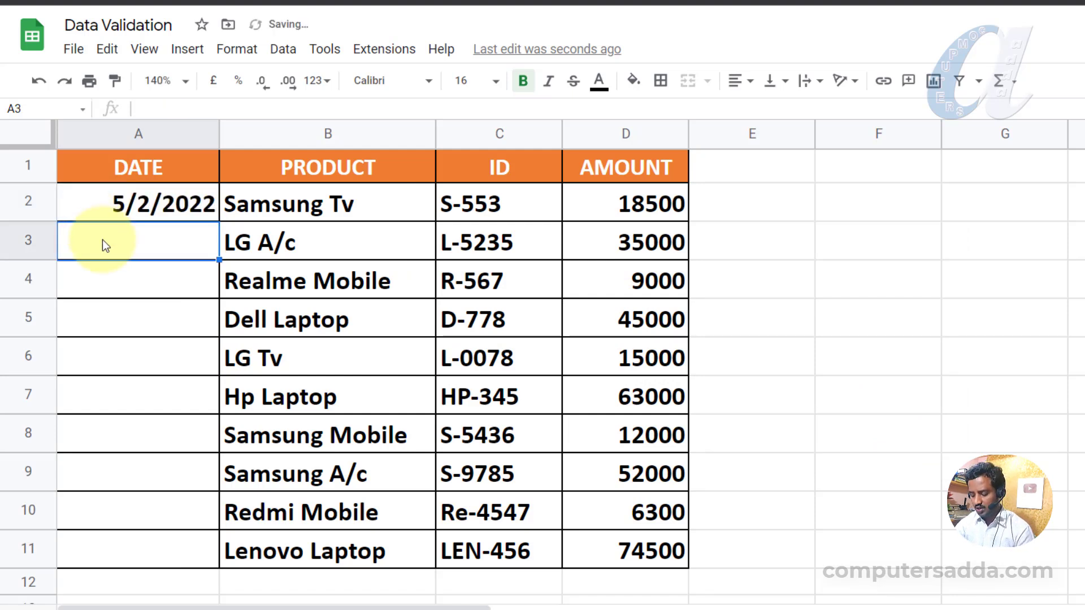
type("6/5")
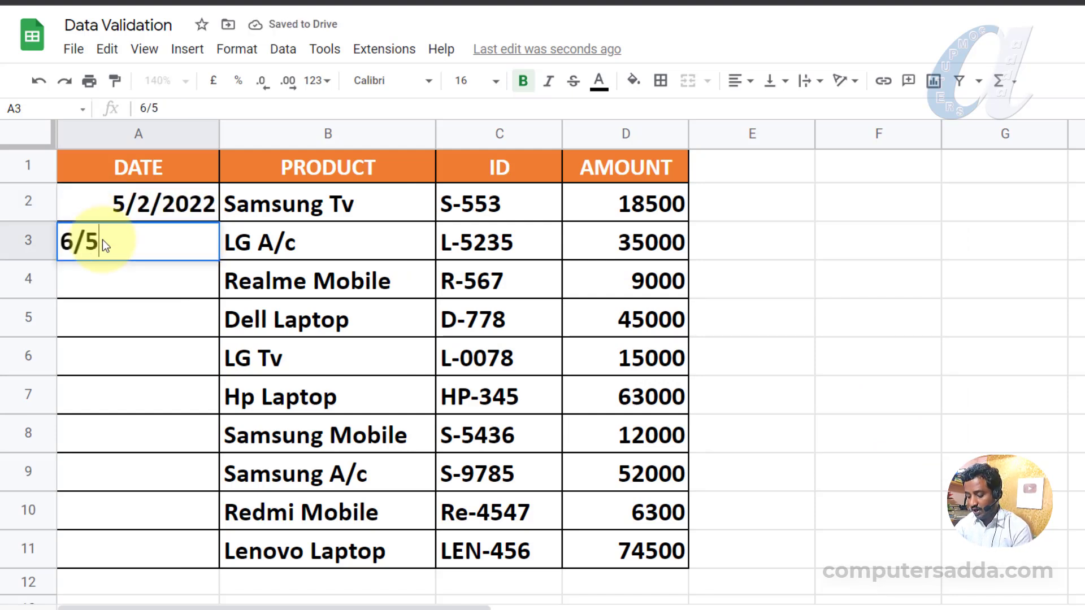
type("/2022")
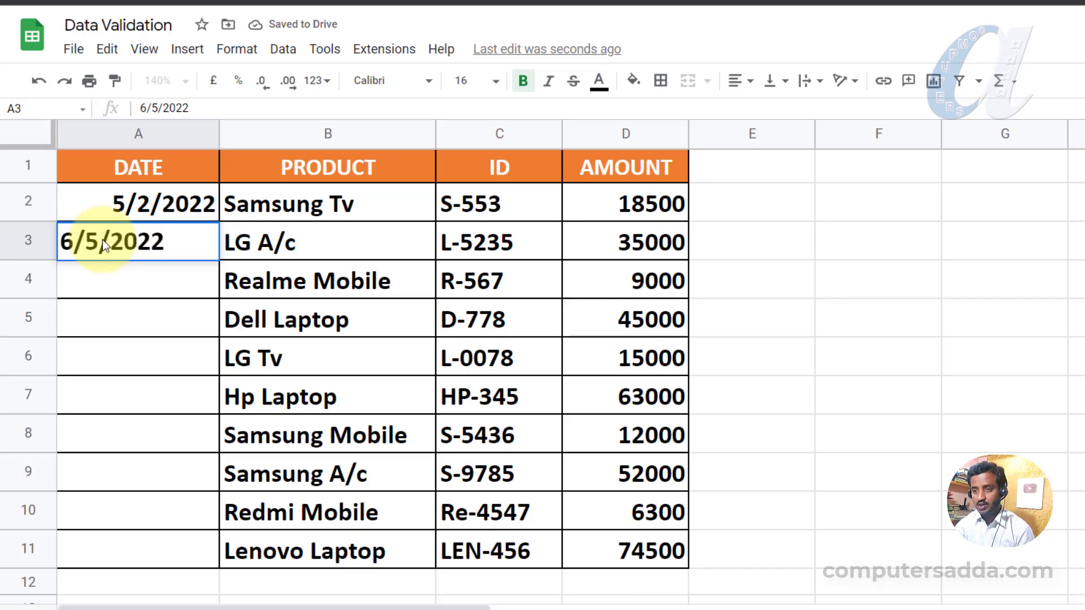
key("Return")
left_click(856, 376)
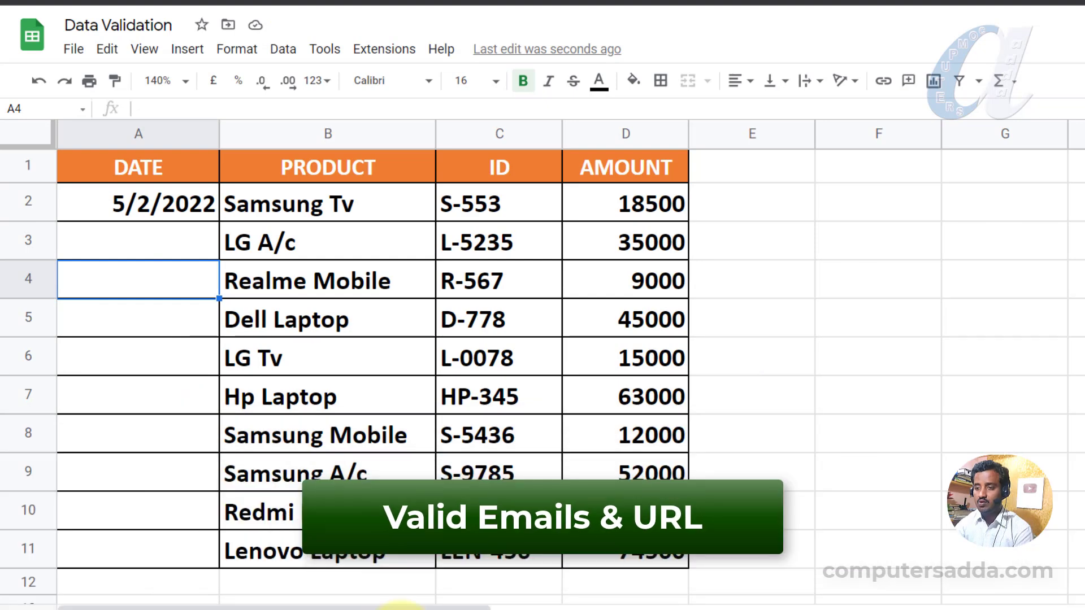
left_click(402, 609)
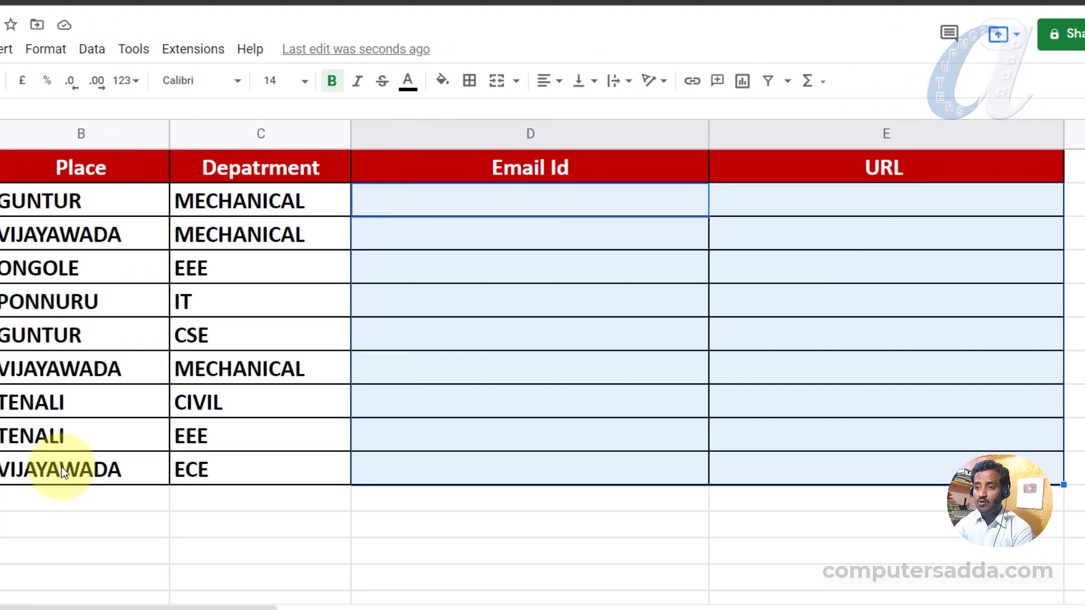
Add a saved 'Text is valid email' validation rule to D2:D10 that shows a warning.
left_click_drag(408, 225, 408, 465)
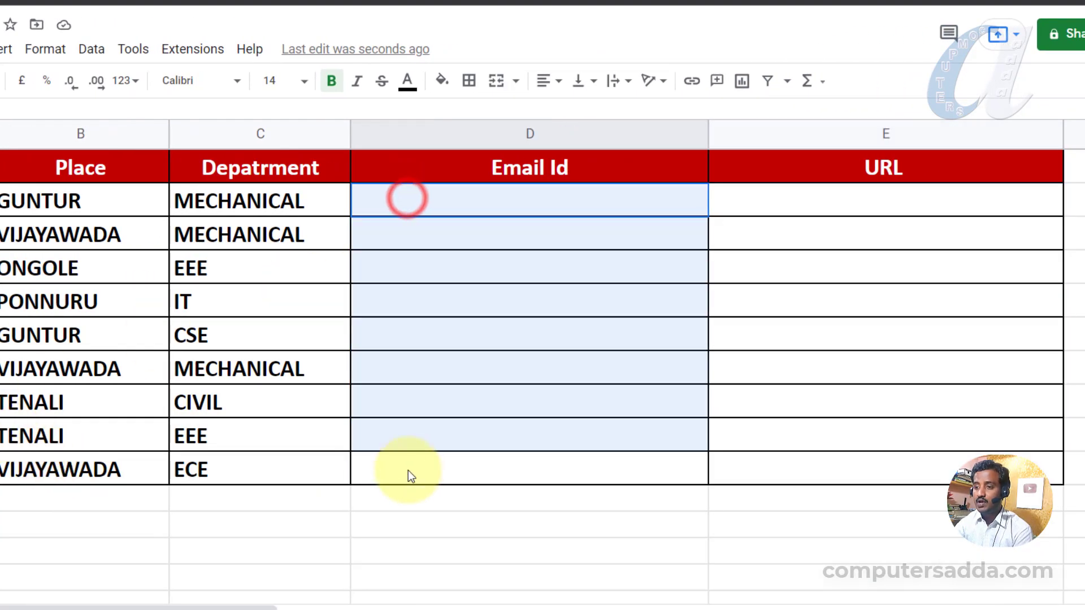
left_click_drag(785, 202, 755, 466)
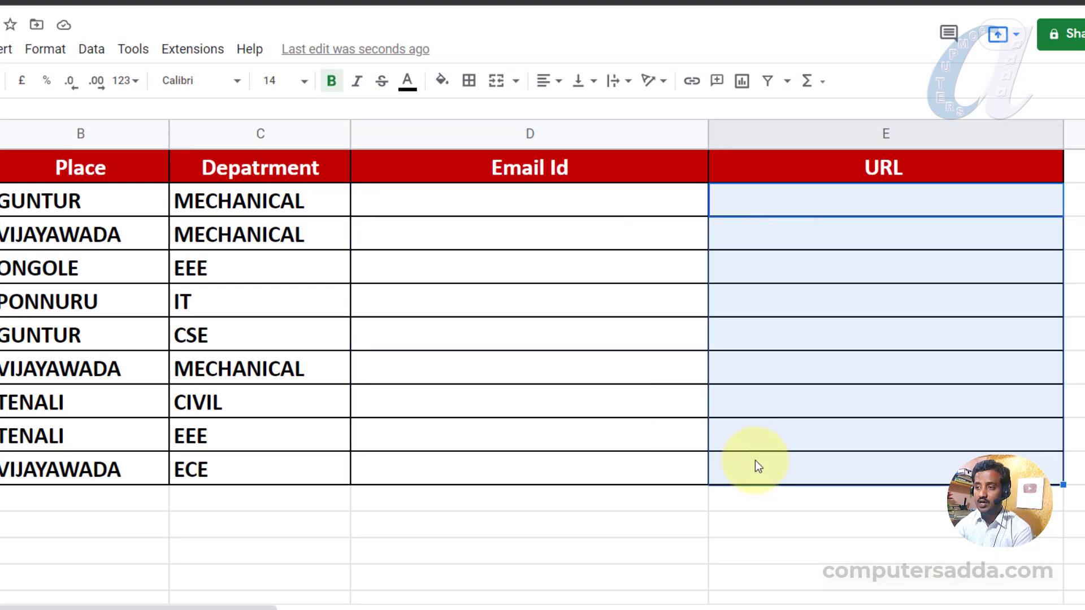
left_click(410, 205)
left_click_drag(460, 204, 441, 465)
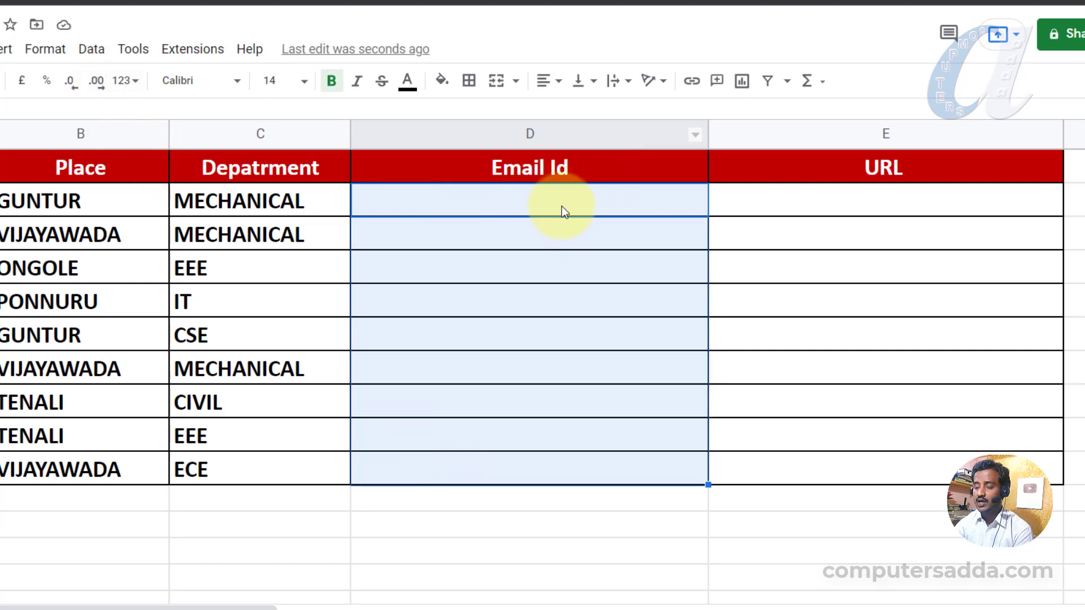
left_click(90, 50)
left_click(113, 381)
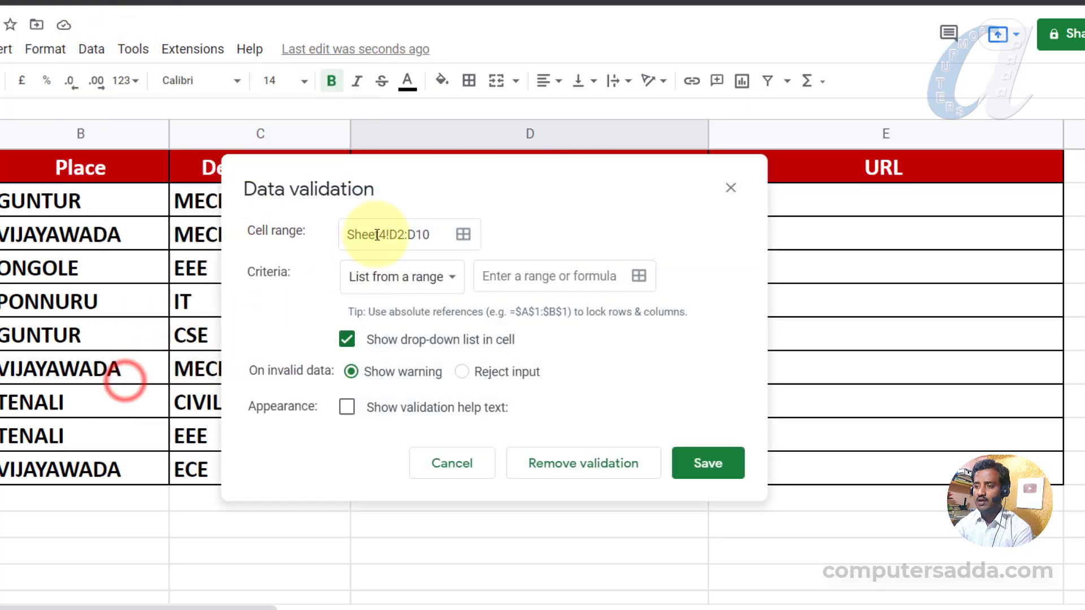
left_click_drag(414, 179, 176, 178)
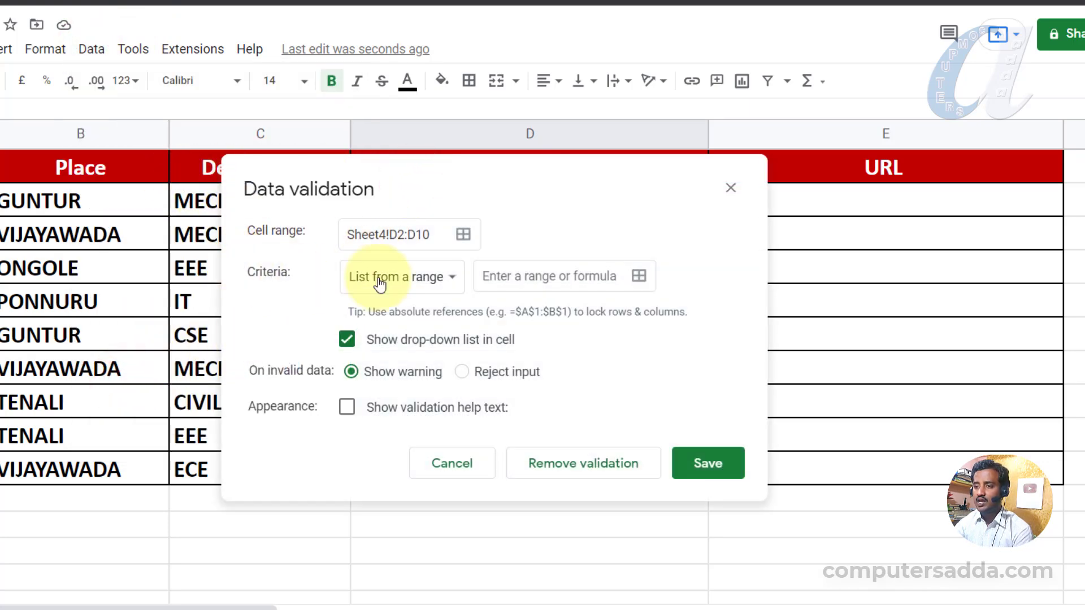
left_click(387, 276)
left_click(388, 363)
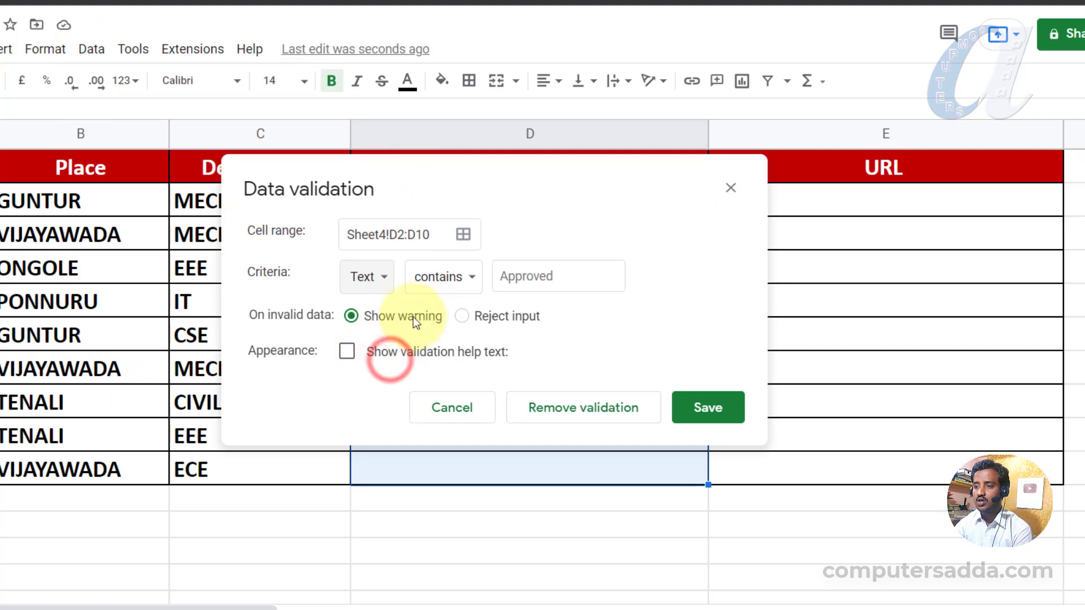
left_click(451, 277)
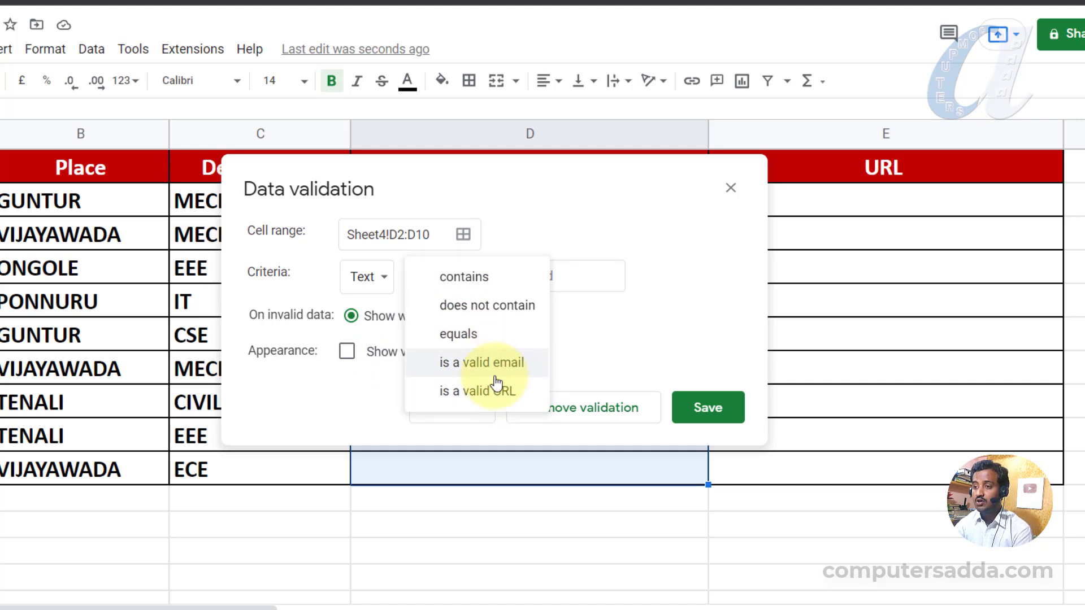
left_click(456, 372)
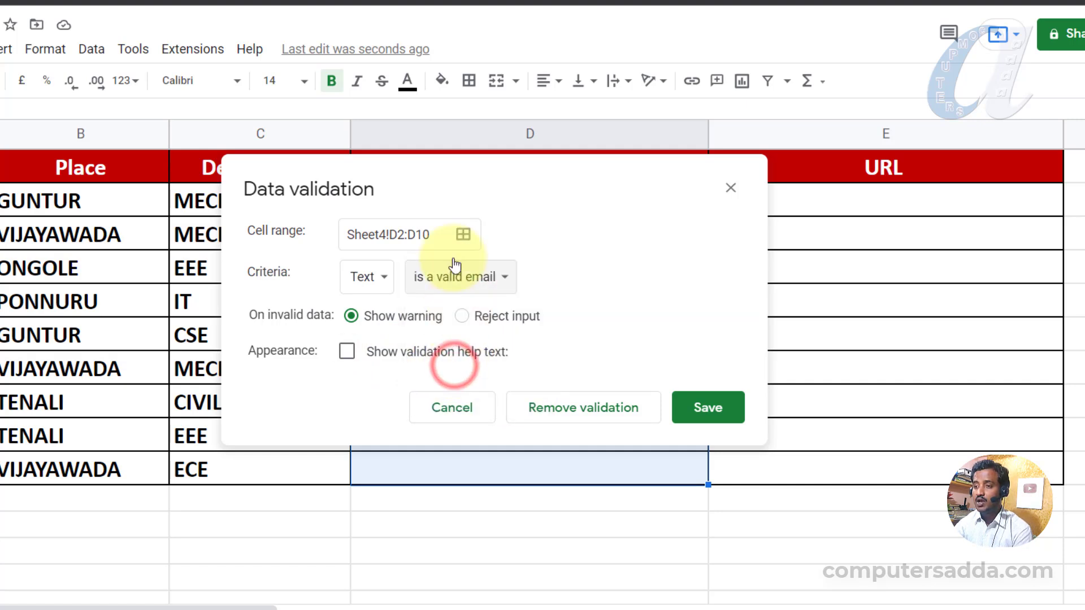
left_click(703, 407)
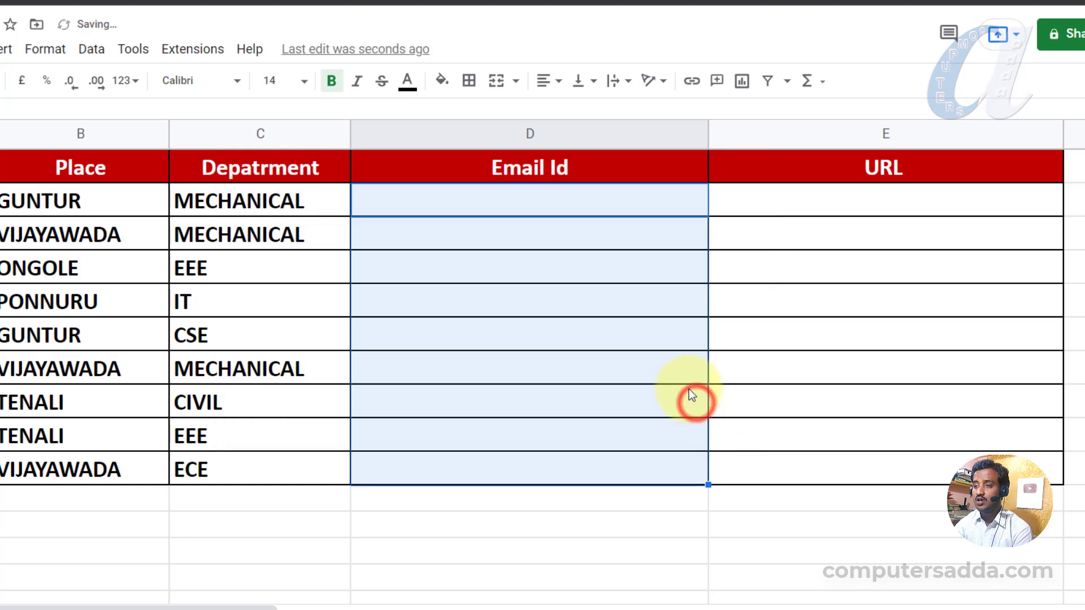
Enter an email address in D2 and a person's name in D3, which is flagged as invalid.
left_click(433, 198)
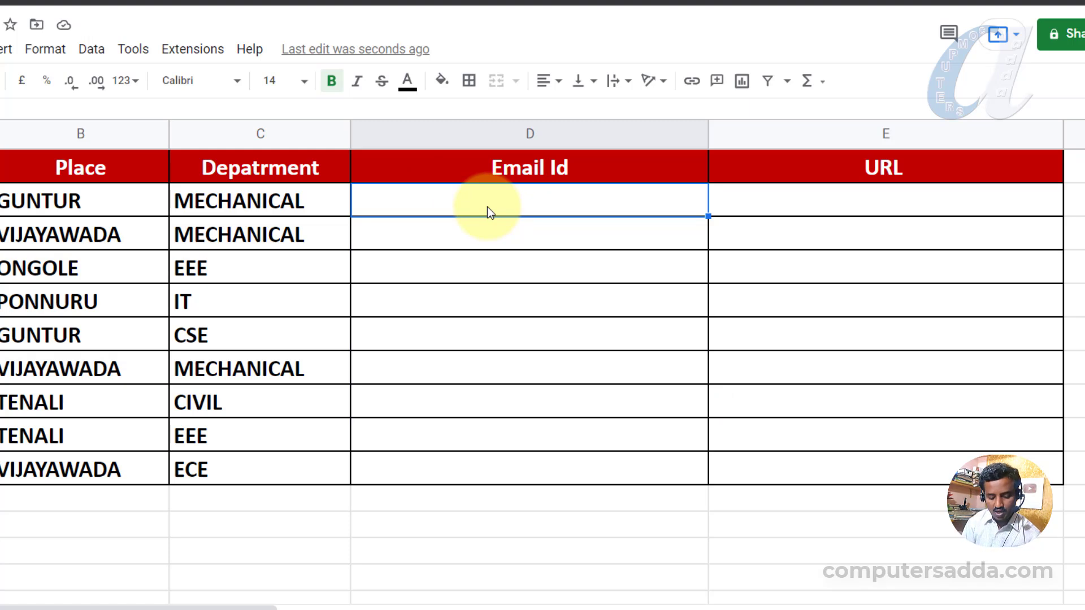
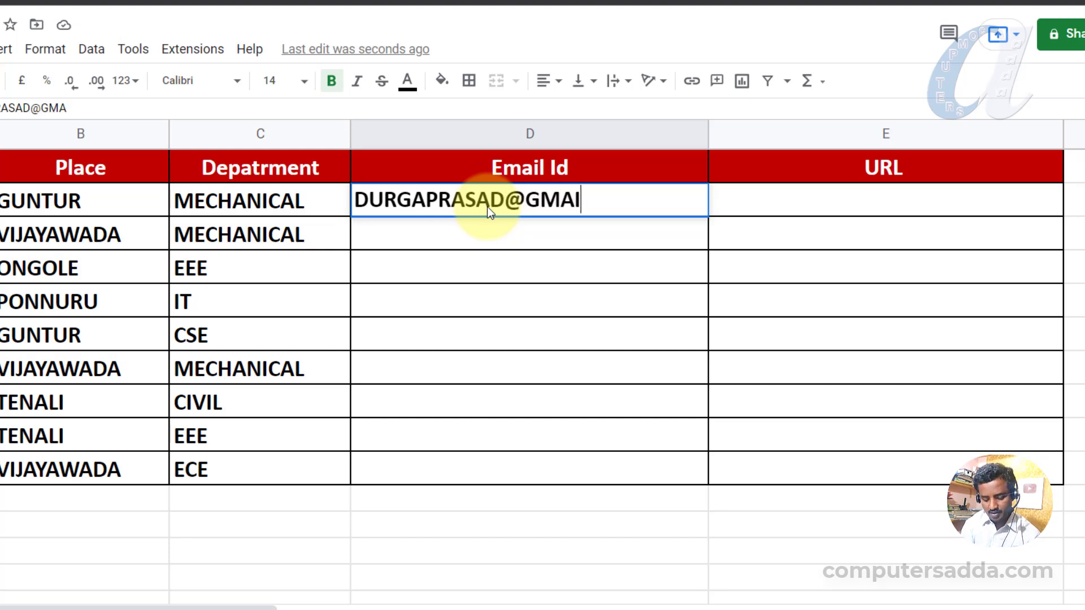
key("Return")
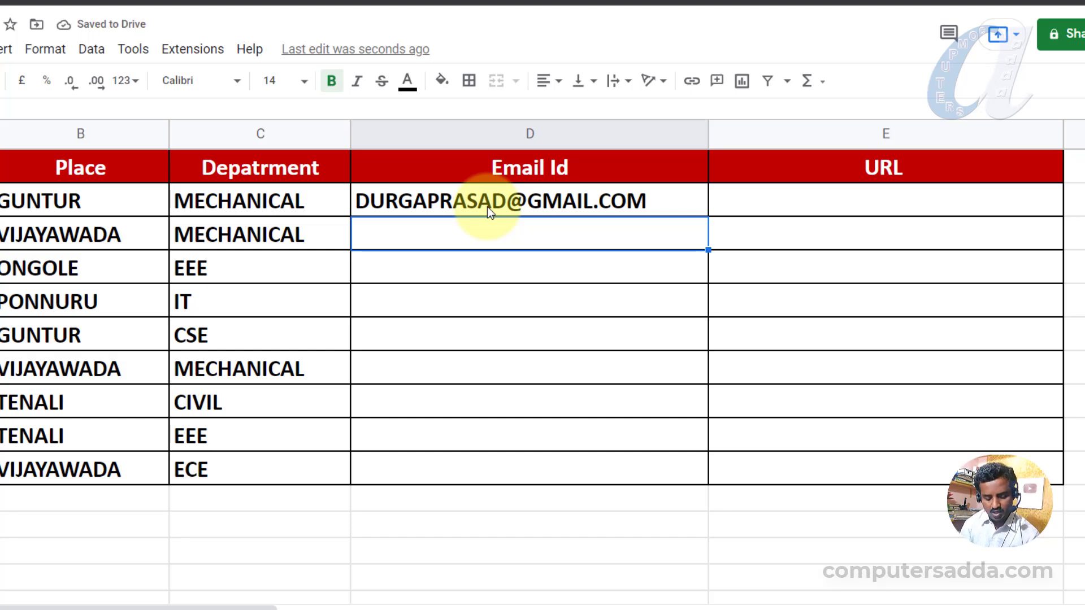
type("PRASAD")
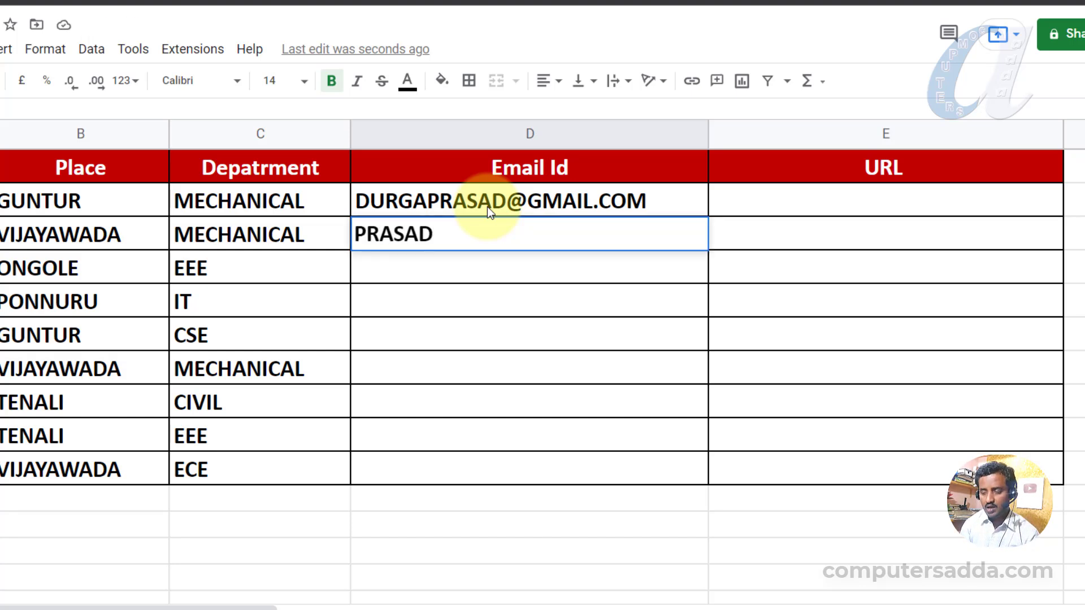
key("Return")
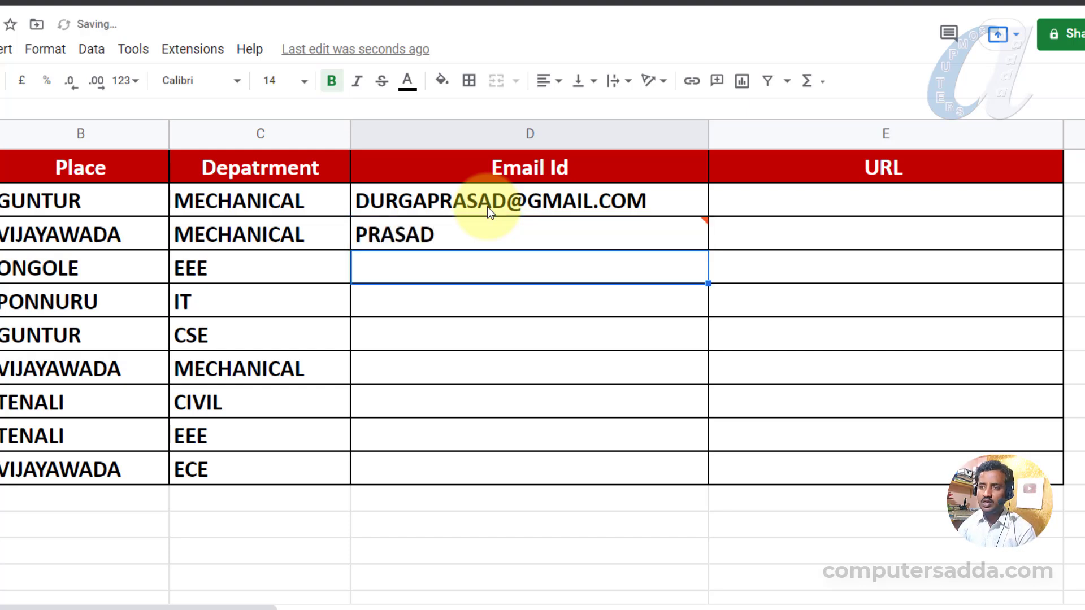
left_click(678, 230)
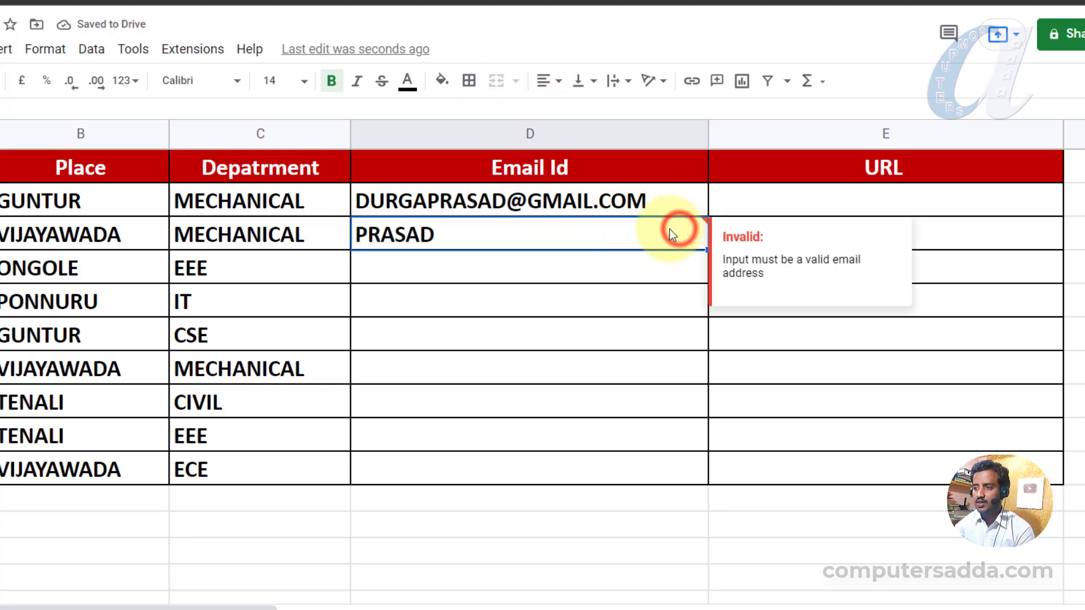
left_click_drag(672, 204, 638, 463)
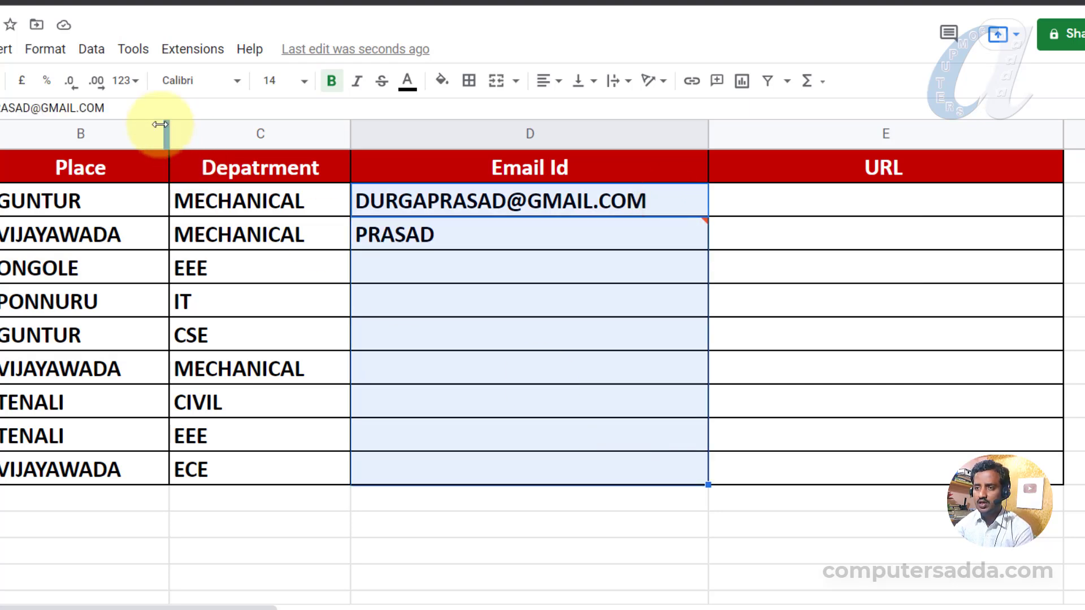
Change the D2:D10 email validation rule to reject invalid input.
left_click(90, 49)
left_click(131, 383)
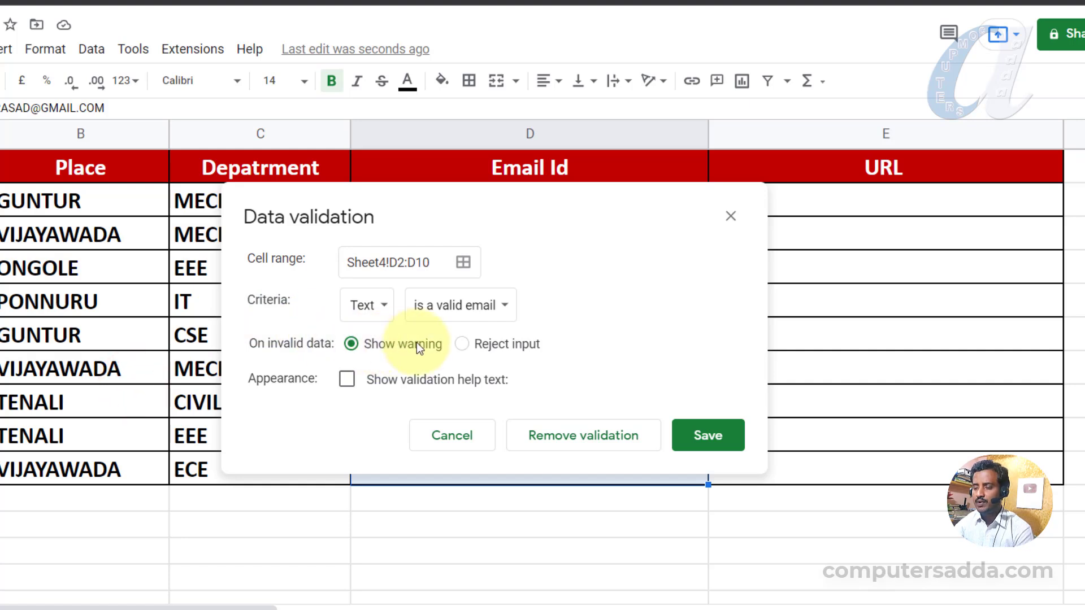
left_click(462, 344)
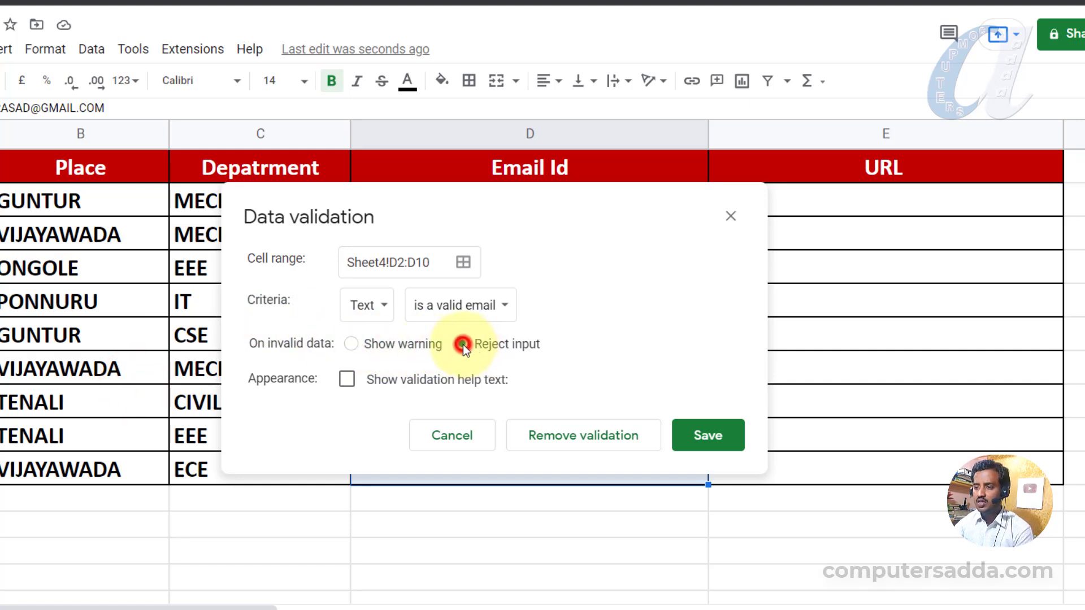
left_click(706, 436)
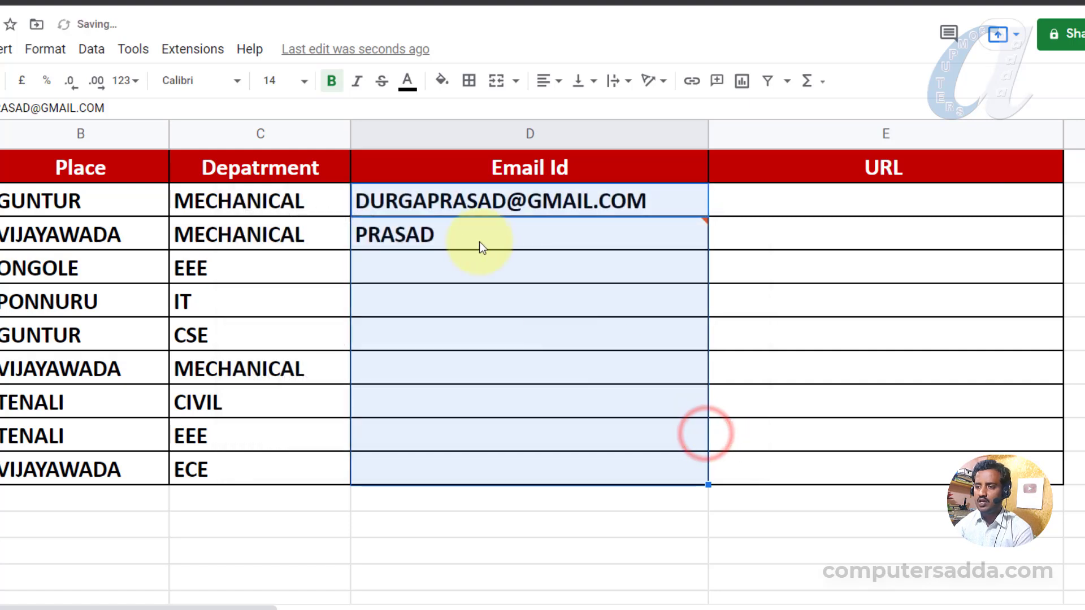
Clear D3 and confirm the junk text 'FGHGFHFGH' is rejected there.
left_click(450, 236)
key("Delete")
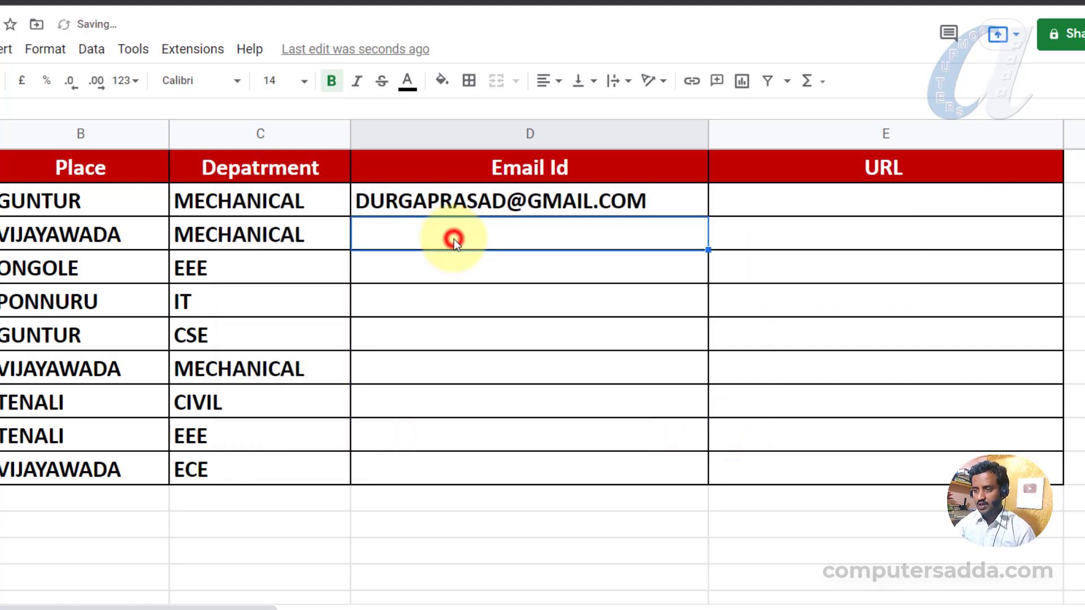
type("FGHGFHFGH")
key("Return")
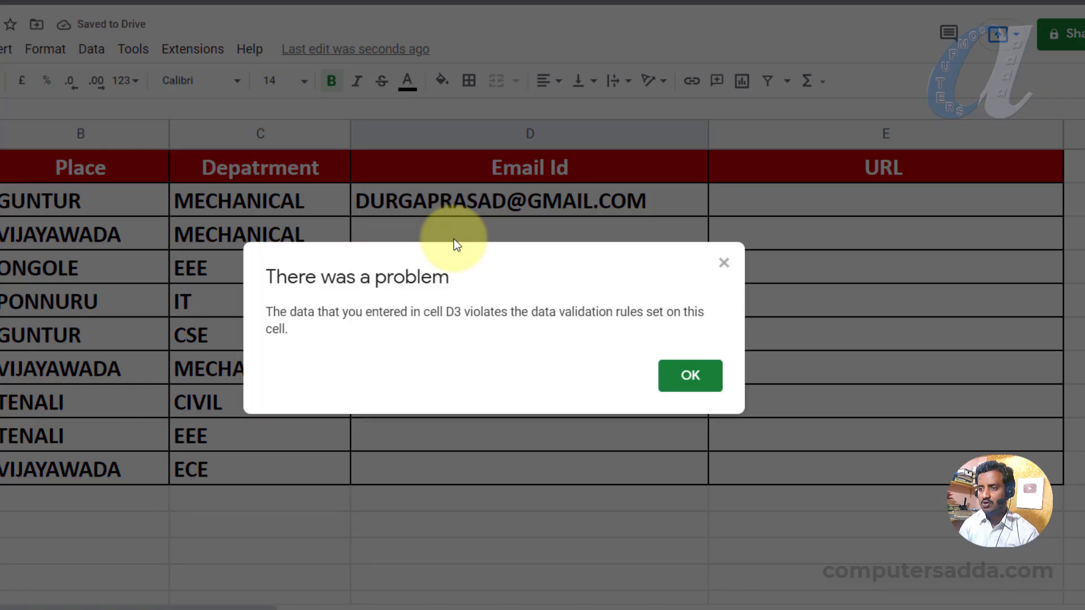
left_click(725, 263)
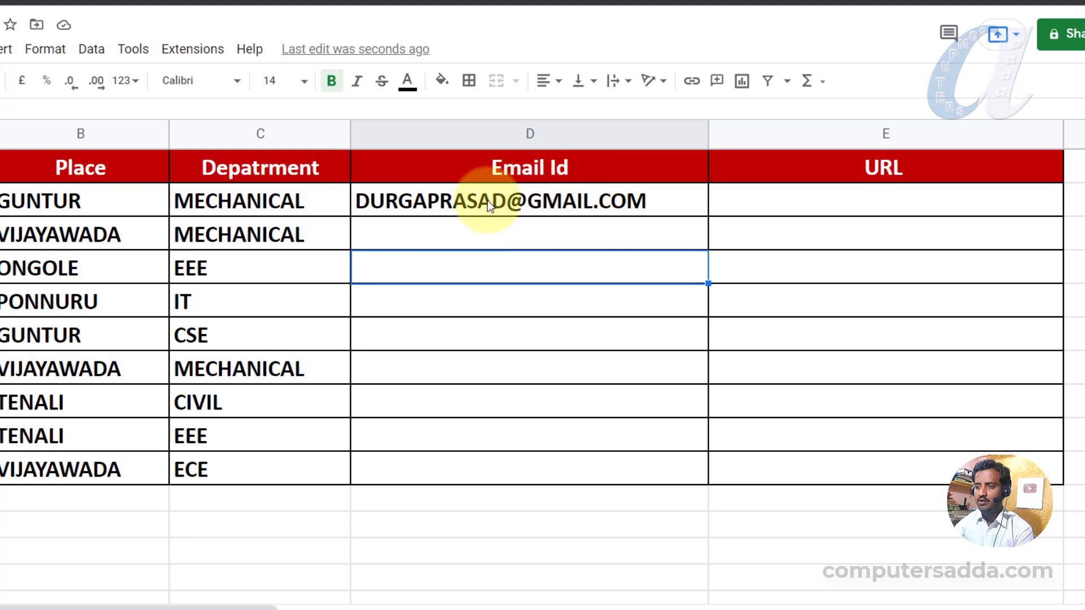
mouse_move(469, 198)
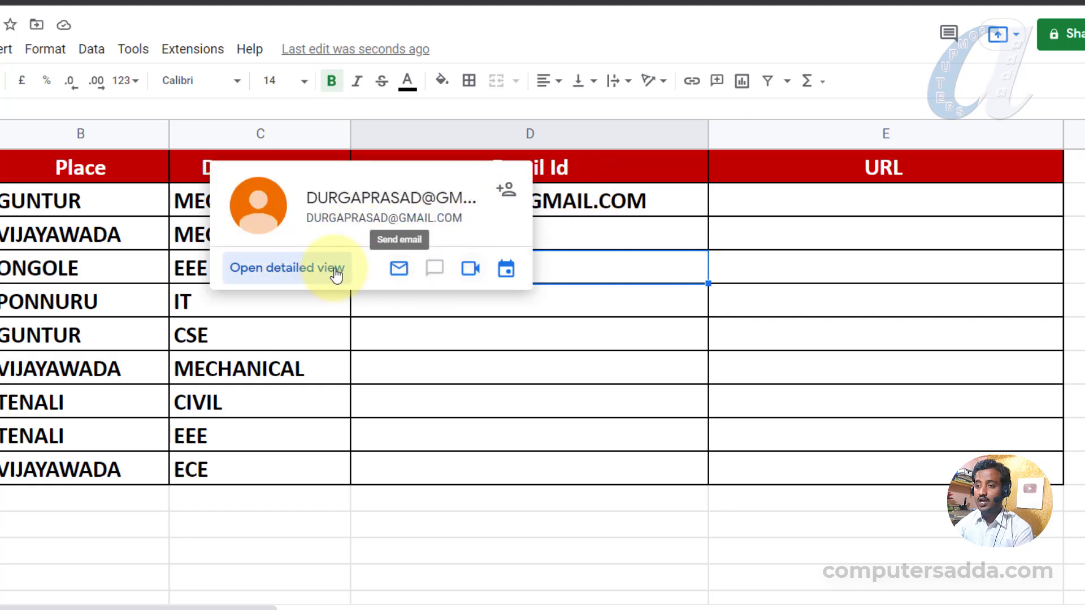
left_click(780, 203)
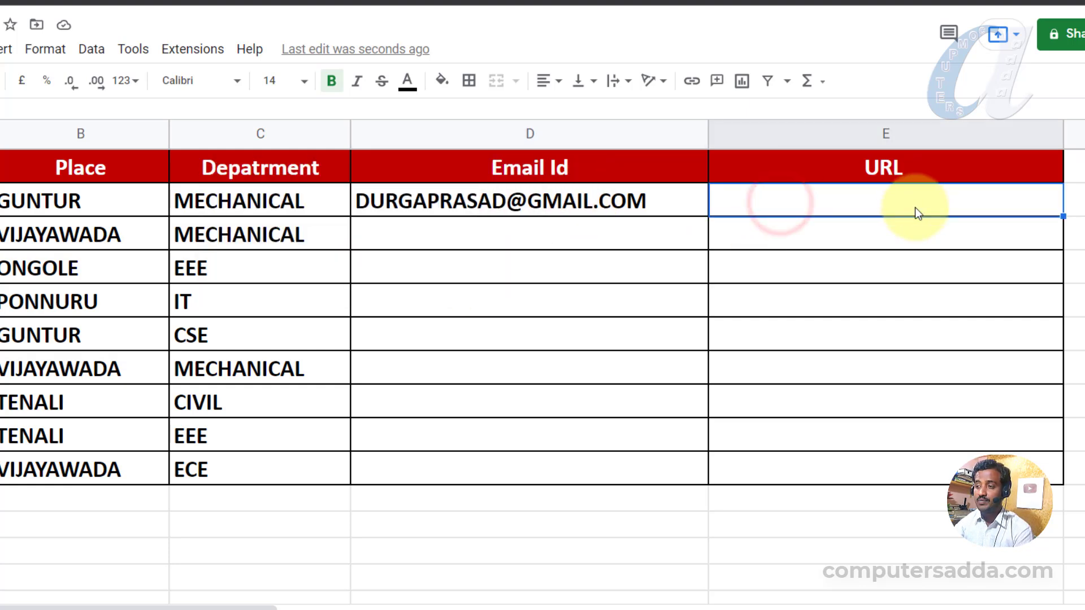